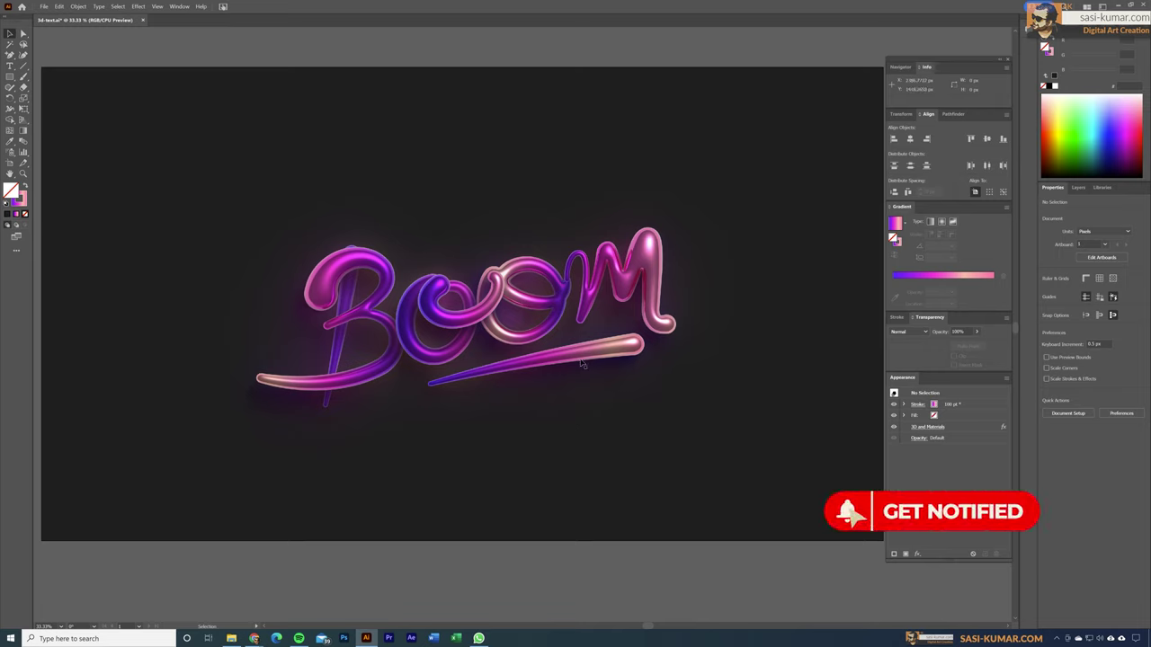
pyautogui.click(641, 258)
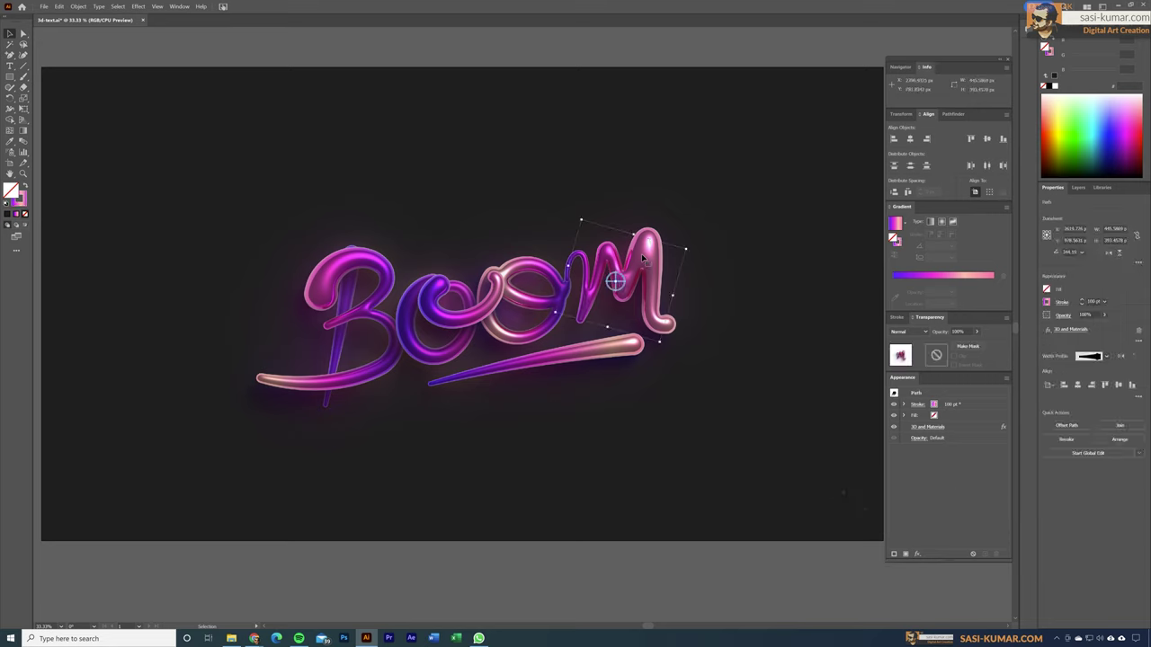
pyautogui.click(592, 40)
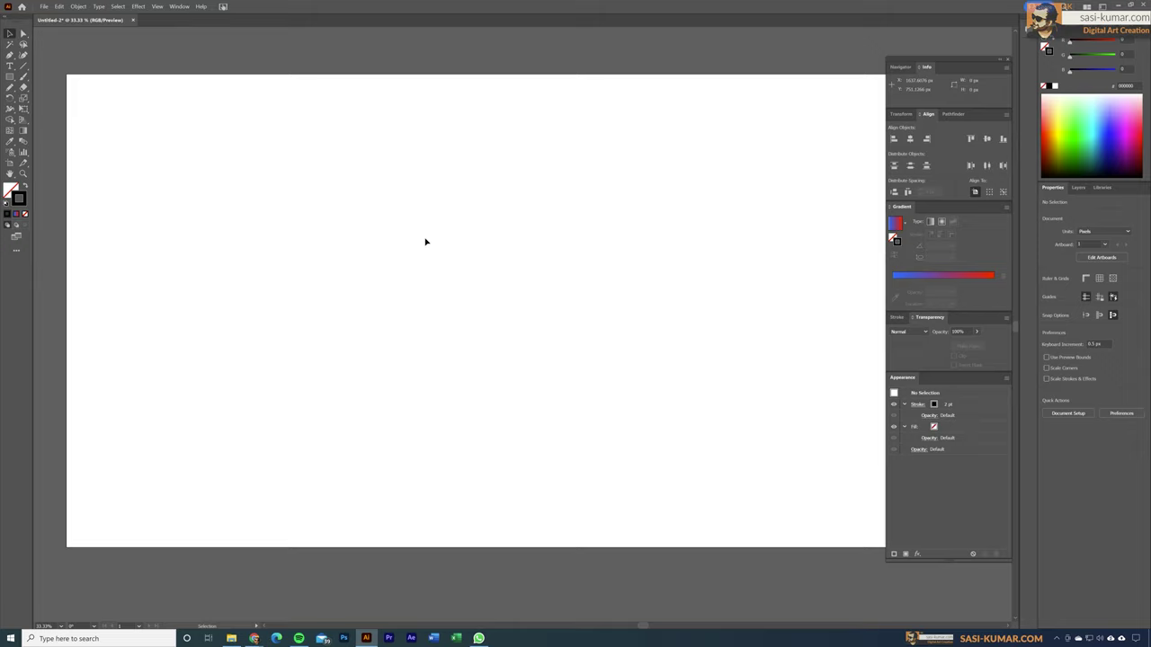
# Set the Pencil tool's fidelity to the Smooth end of the scale
pyautogui.click(10, 88)
pyautogui.doubleClick(10, 87)
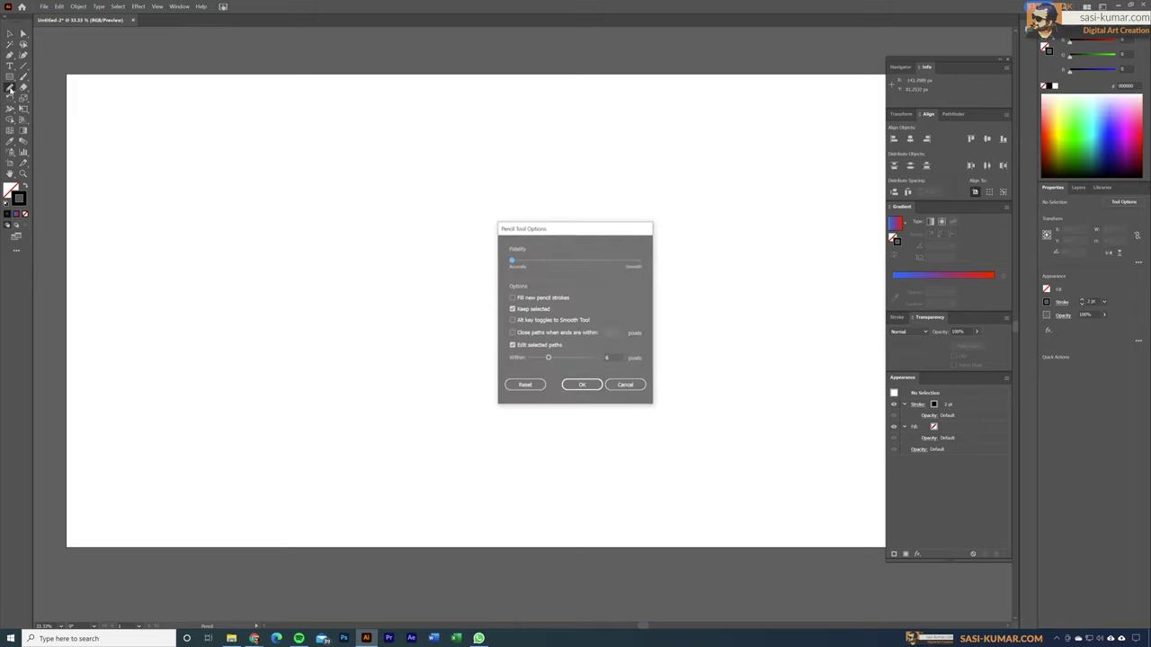
pyautogui.moveTo(551, 229); pyautogui.dragTo(503, 177)
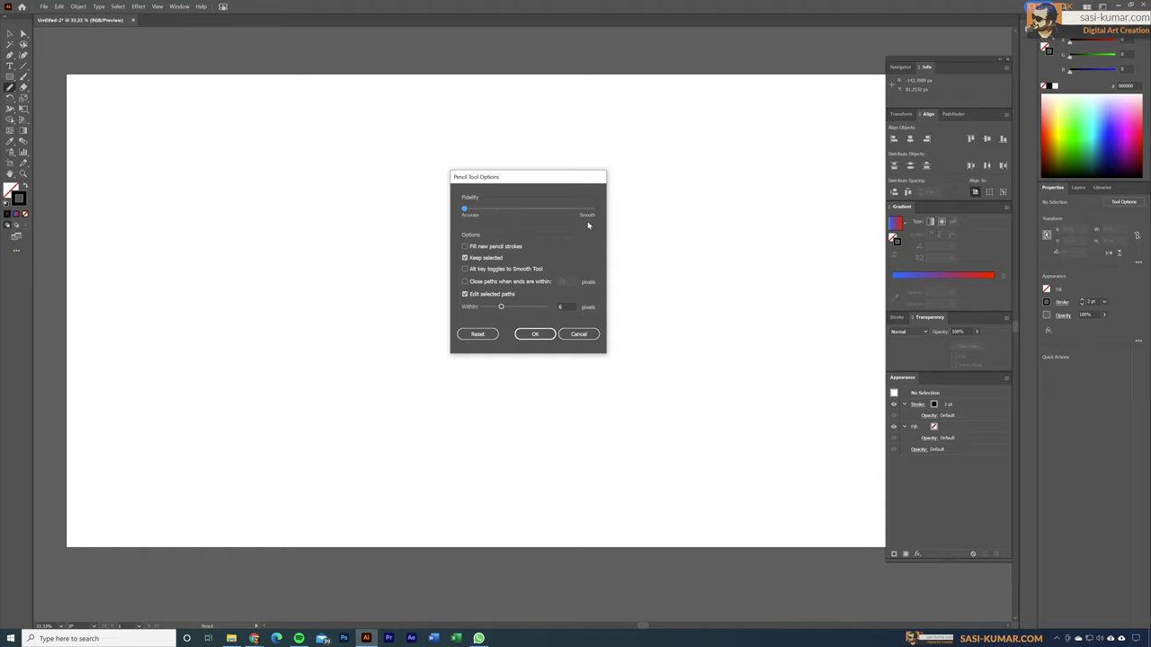
pyautogui.moveTo(466, 211); pyautogui.dragTo(615, 206)
pyautogui.click(543, 339)
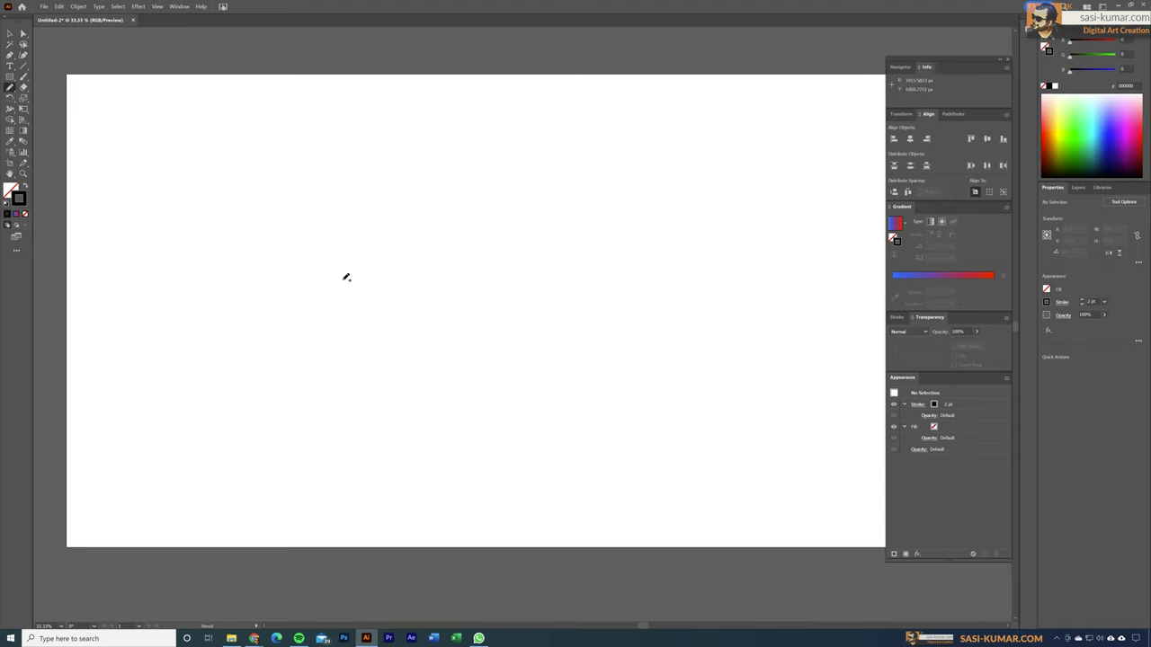
# Hand-draw the word Boom across the artboard with the Pencil tool and add a rising underline stroke beneath it
pyautogui.moveTo(343, 220); pyautogui.dragTo(361, 377)
pyautogui.moveTo(326, 246)
pyautogui.mouseDown()
pyautogui.moveTo(363, 196)
pyautogui.moveTo(281, 379)
pyautogui.mouseUp()
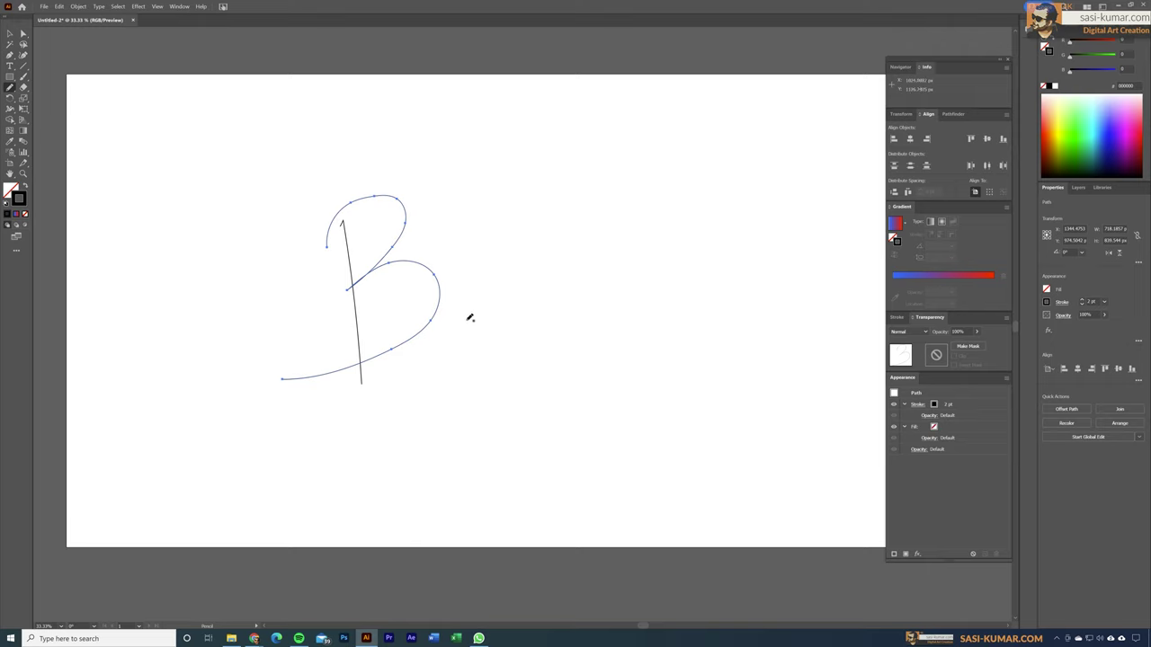
pyautogui.moveTo(490, 237)
pyautogui.mouseDown()
pyautogui.moveTo(471, 249)
pyautogui.moveTo(526, 213)
pyautogui.moveTo(604, 197)
pyautogui.moveTo(670, 124)
pyautogui.moveTo(703, 187)
pyautogui.mouseUp()
pyautogui.moveTo(435, 391); pyautogui.dragTo(685, 298)
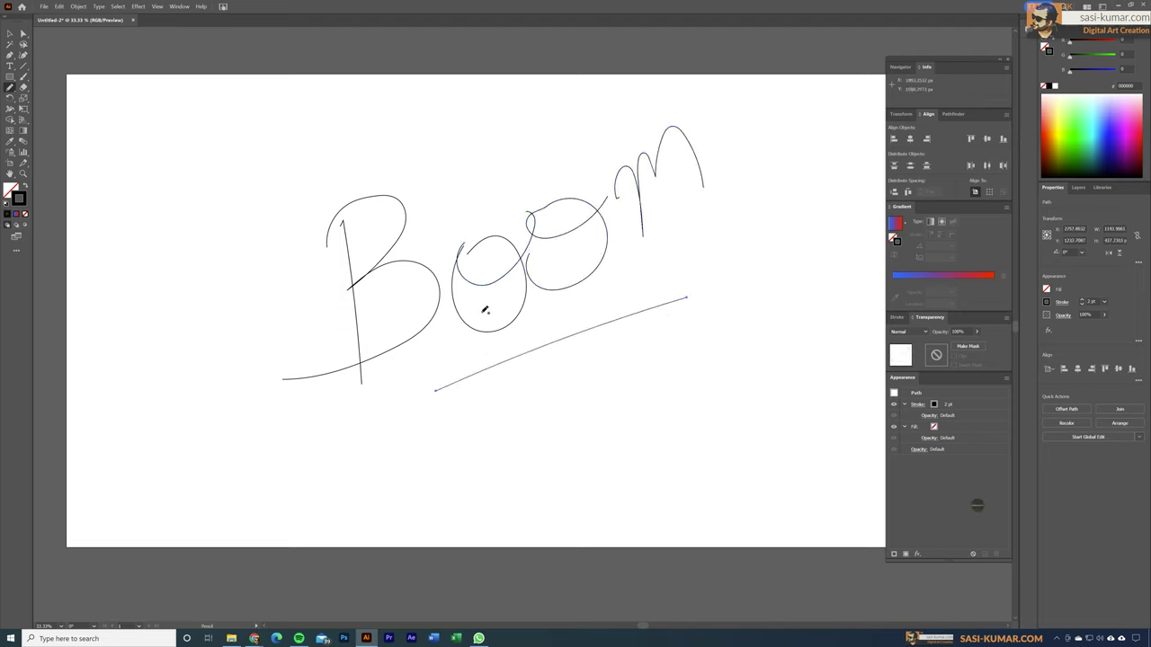
# Scale down and rotate the whole lettering clockwise, and reposition it near the middle of the artboard
pyautogui.press('v')
pyautogui.hotkey('ctrl', 'a')
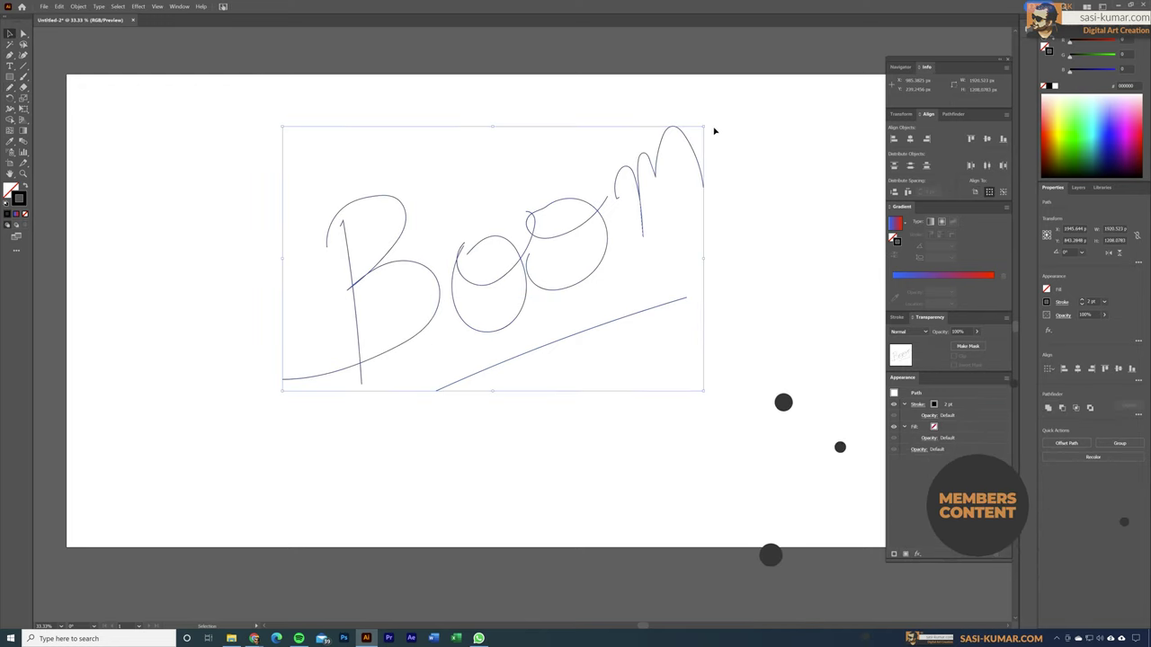
pyautogui.moveTo(703, 124)
pyautogui.mouseDown()
pyautogui.moveTo(657, 153)
pyautogui.moveTo(677, 187)
pyautogui.mouseUp()
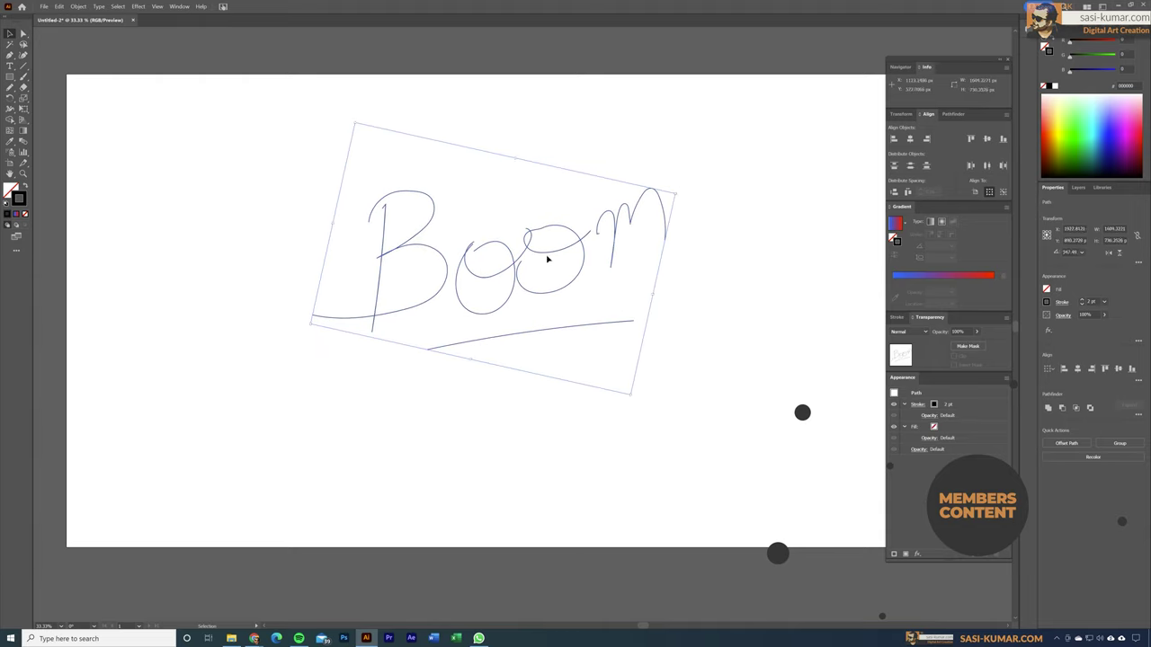
pyautogui.moveTo(558, 250); pyautogui.dragTo(552, 291)
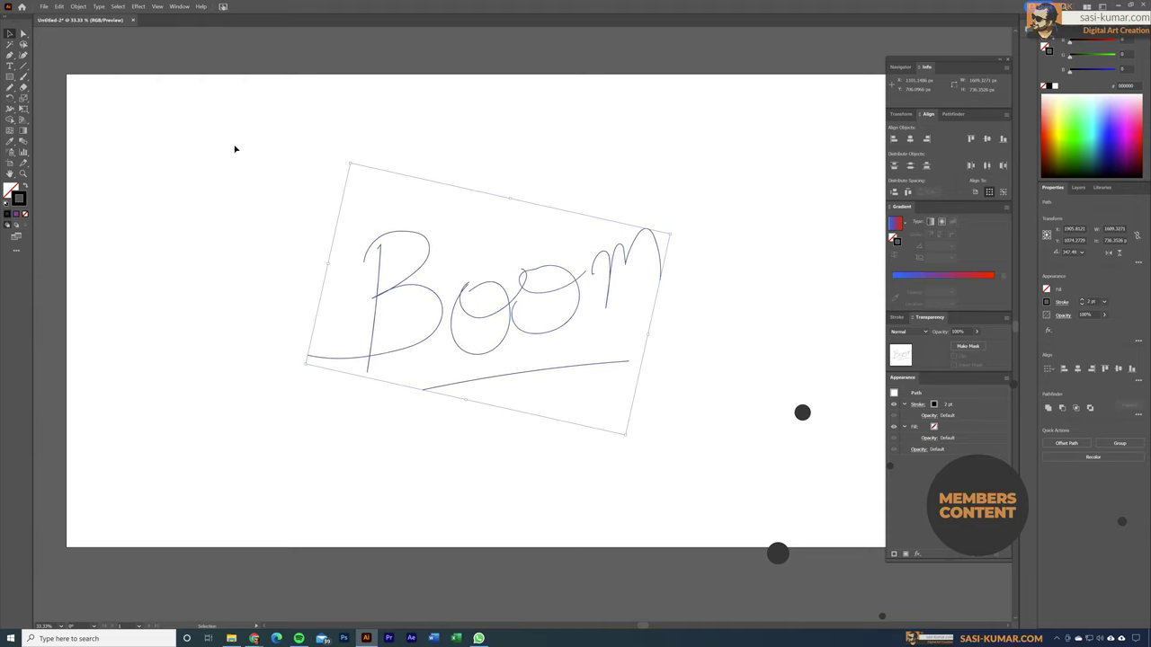
# Simplify all the lettering paths with the automatic Simplify setting
pyautogui.click(78, 6)
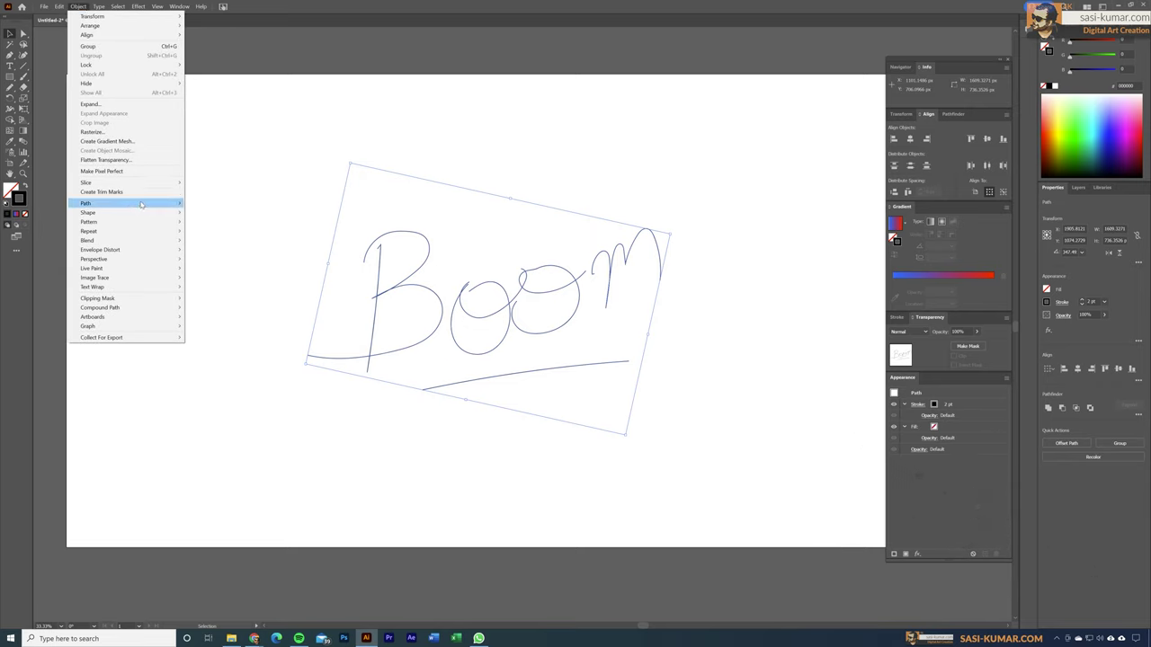
pyautogui.moveTo(141, 205)
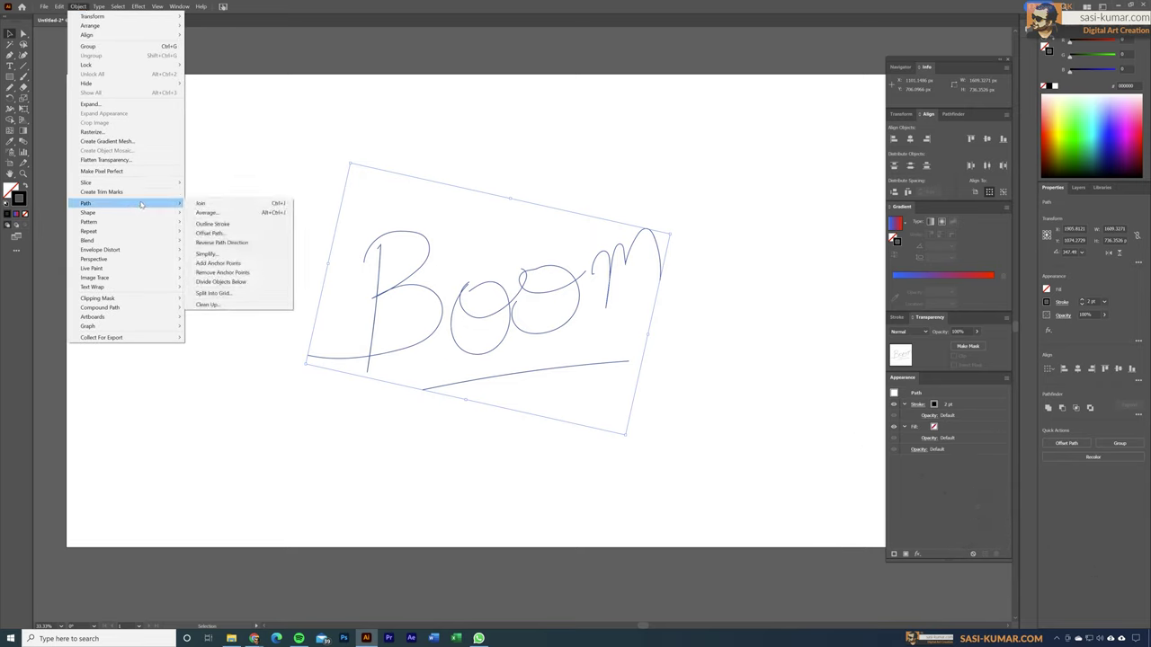
pyautogui.click(211, 255)
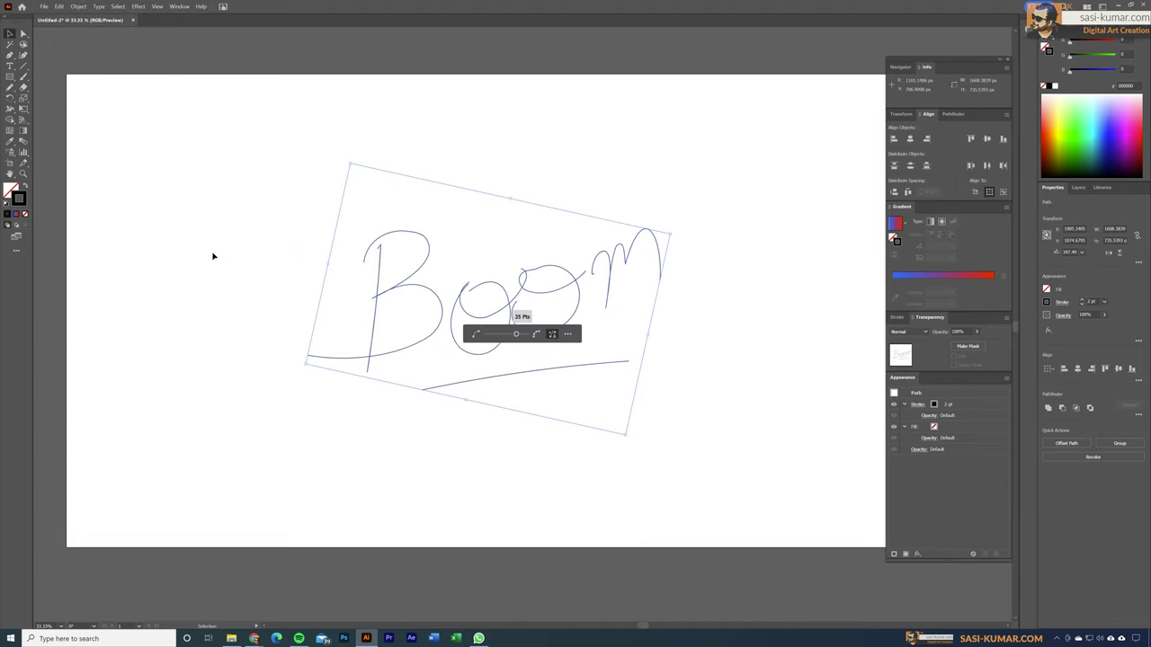
pyautogui.click(552, 335)
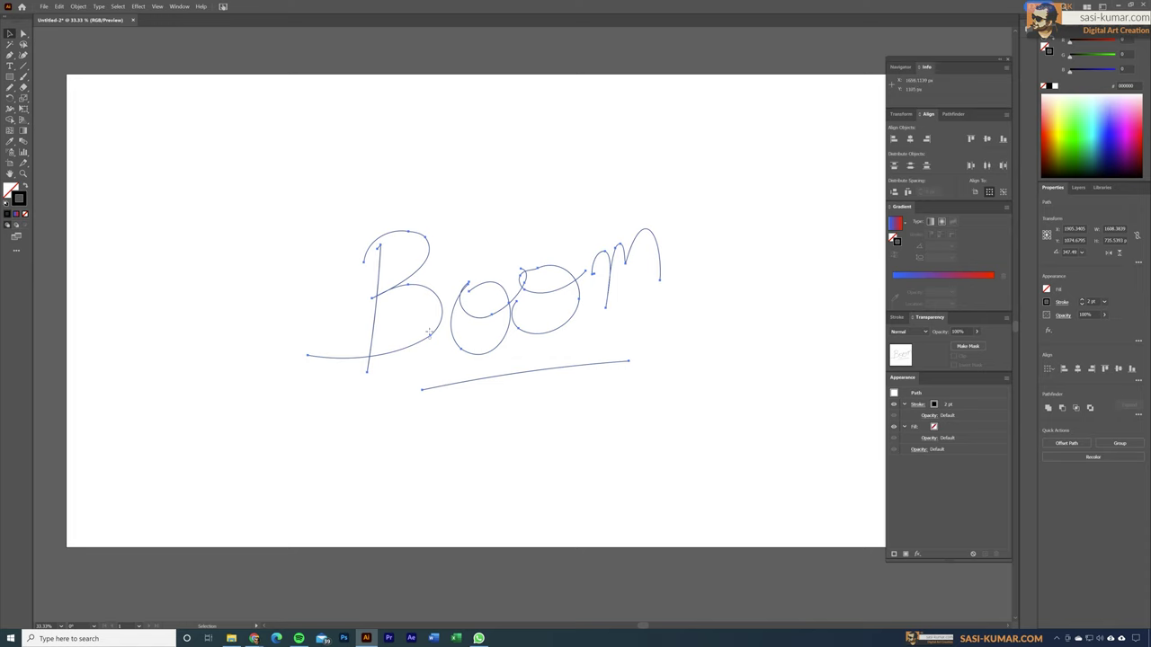
# Raise the anchor point at the top of the B's upper bowl slightly to round out the curve
pyautogui.hotkey('ctrl', '1')
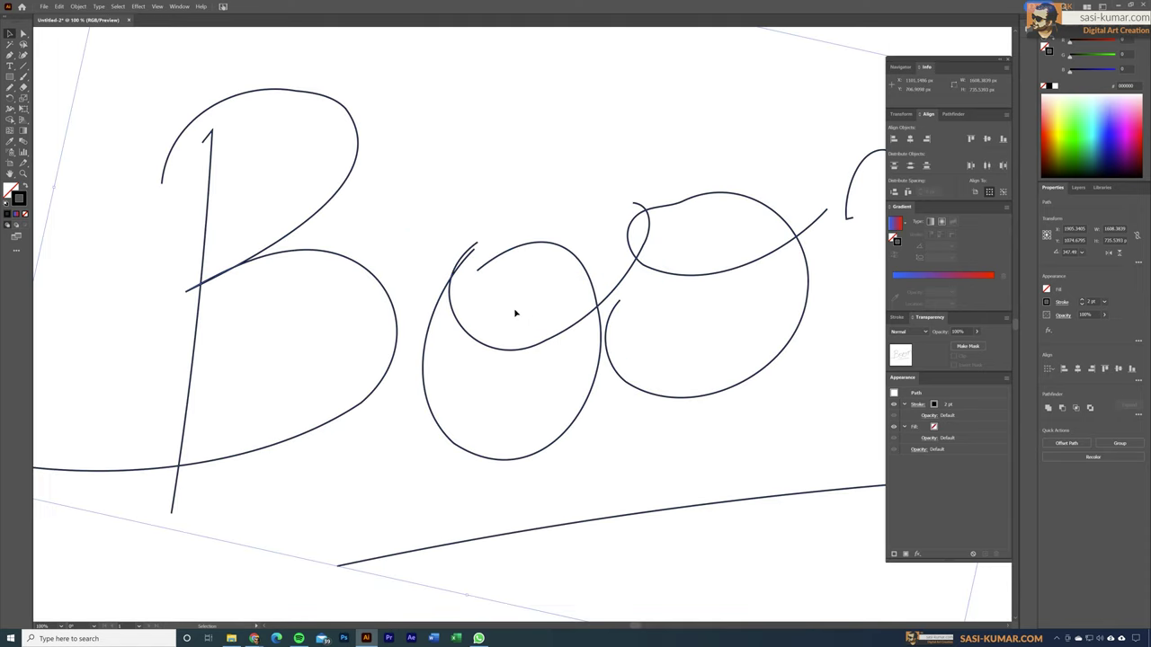
pyautogui.click(24, 33)
pyautogui.click(297, 56)
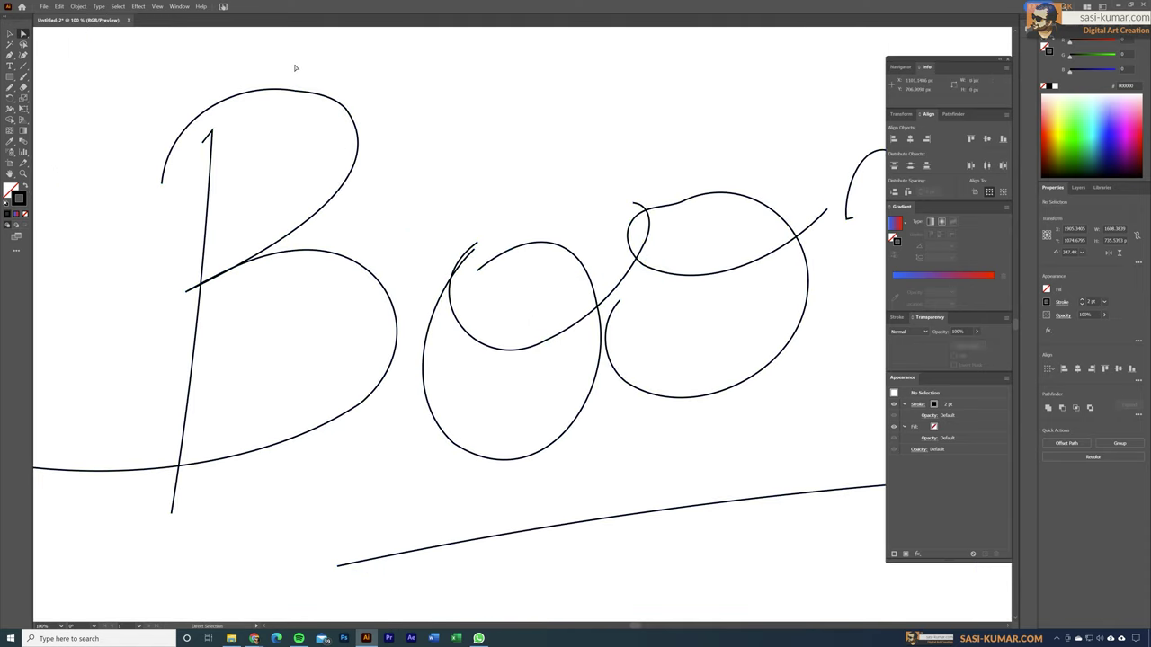
pyautogui.click(296, 96)
pyautogui.press('Up')
pyautogui.press('Up')
pyautogui.press('Up')
pyautogui.press('Up')
pyautogui.press('Up')
pyautogui.press('Up')
pyautogui.press('Up')
pyautogui.press('Up')
pyautogui.press('Up')
pyautogui.press('Up')
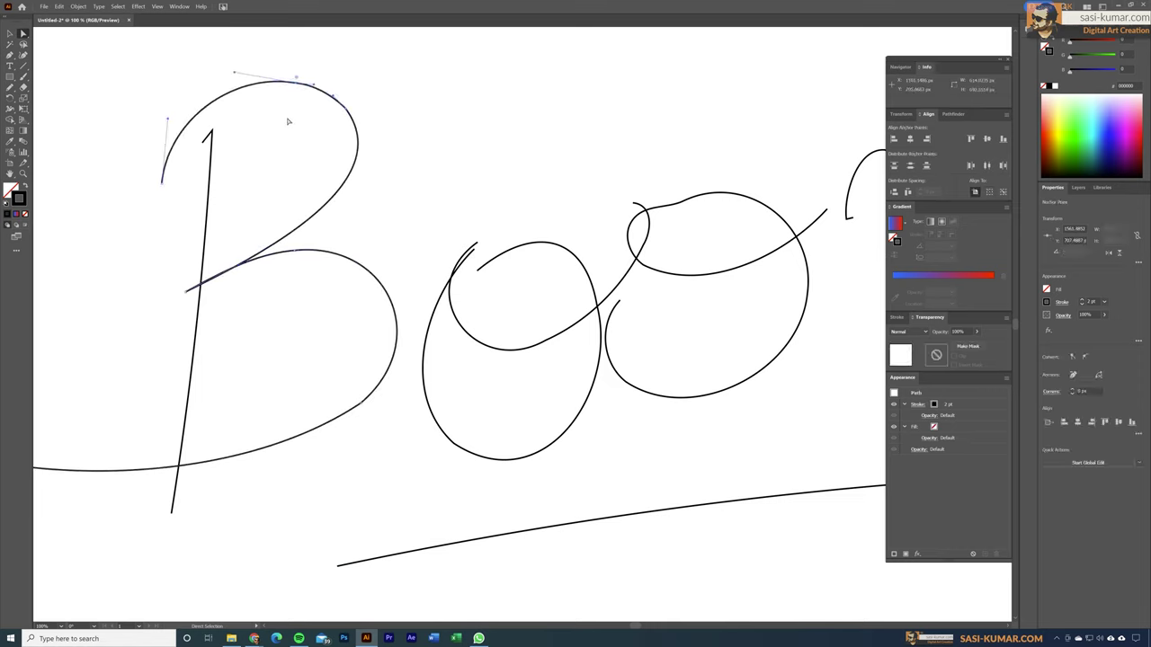
# Clean up the B's vertical stem by removing the small hook at its top
pyautogui.click(209, 153)
pyautogui.press('v')
pyautogui.moveTo(245, 184); pyautogui.dragTo(317, 111)
pyautogui.moveTo(226, 478); pyautogui.dragTo(36, 520)
pyautogui.click(288, 405)
pyautogui.rightClick(347, 301)
pyautogui.moveTo(395, 450)
pyautogui.click(469, 451)
# Reshape the letter curves by adjusting their anchor points and handles, and delete an unneeded part
pyautogui.press('a')
pyautogui.moveTo(562, 180); pyautogui.dragTo(517, 156)
pyautogui.click(454, 200)
pyautogui.moveTo(408, 202); pyautogui.dragTo(416, 207)
pyautogui.moveTo(419, 250); pyautogui.dragTo(395, 238)
pyautogui.moveTo(396, 381); pyautogui.dragTo(484, 446)
pyautogui.click(819, 321)
pyautogui.moveTo(674, 160); pyautogui.dragTo(693, 125)
pyautogui.click(611, 212)
pyautogui.press('Delete')
pyautogui.click(9, 33)
pyautogui.click(723, 420)
# Adjust the m's anchor points so its strokes flow better from the neighbouring o
pyautogui.hotkey('ctrl', '-')
pyautogui.hotkey('ctrl', '-')
pyautogui.hotkey('ctrl', '-')
pyautogui.press('a')
pyautogui.moveTo(582, 274); pyautogui.dragTo(587, 297)
pyautogui.moveTo(616, 292); pyautogui.dragTo(623, 313)
pyautogui.click(616, 258)
pyautogui.moveTo(509, 350)
pyautogui.mouseDown()
pyautogui.moveTo(515, 375)
pyautogui.moveTo(511, 355)
pyautogui.mouseUp()
# Reposition the underline stroke and tilt it upward beneath the lettering
pyautogui.press('v')
pyautogui.moveTo(378, 362); pyautogui.dragTo(382, 377)
pyautogui.moveTo(450, 377); pyautogui.dragTo(417, 375)
pyautogui.moveTo(503, 379); pyautogui.dragTo(557, 353)
pyautogui.click(529, 317)
# Fine-tune the remaining anchor points and handles to smooth the lettering's curves
pyautogui.press('a')
pyautogui.hotkey('ctrl', '+')
pyautogui.hotkey('ctrl', '+')
pyautogui.hotkey('ctrl', '+')
pyautogui.click(451, 420)
pyautogui.moveTo(463, 389); pyautogui.dragTo(494, 401)
pyautogui.moveTo(524, 357); pyautogui.dragTo(545, 362)
pyautogui.moveTo(637, 403); pyautogui.dragTo(656, 387)
pyautogui.moveTo(491, 229); pyautogui.dragTo(499, 235)
pyautogui.moveTo(495, 401); pyautogui.dragTo(507, 423)
pyautogui.click(538, 441)
pyautogui.moveTo(544, 360); pyautogui.dragTo(551, 360)
pyautogui.moveTo(593, 300); pyautogui.dragTo(580, 318)
pyautogui.click(534, 477)
# Give all the lettering and underline strokes round caps and round joins
pyautogui.hotkey('ctrl', '-')
pyautogui.hotkey('ctrl', '-')
pyautogui.hotkey('ctrl', '-')
pyautogui.press('v')
pyautogui.moveTo(612, 465); pyautogui.dragTo(223, 214)
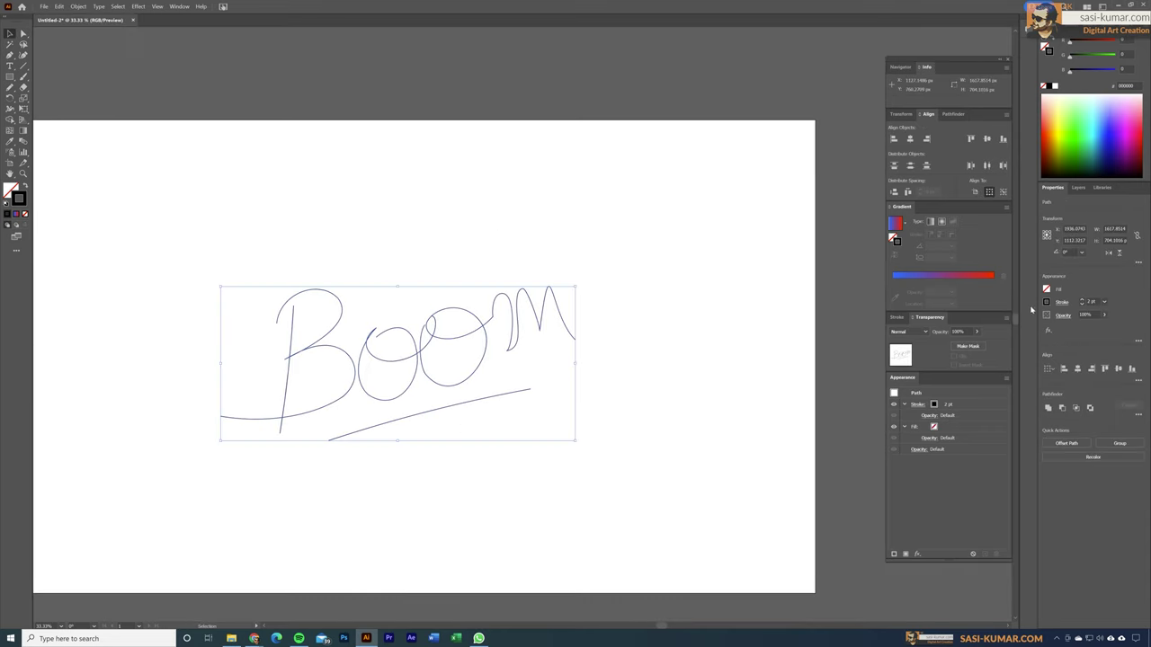
pyautogui.click(1063, 303)
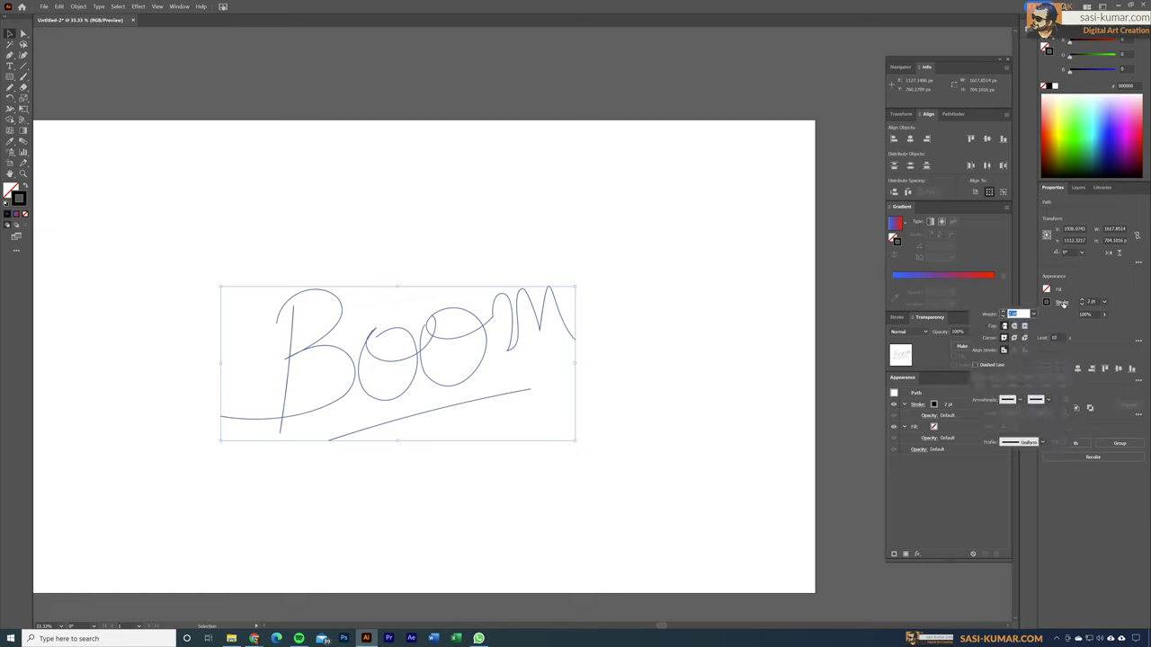
pyautogui.click(1014, 327)
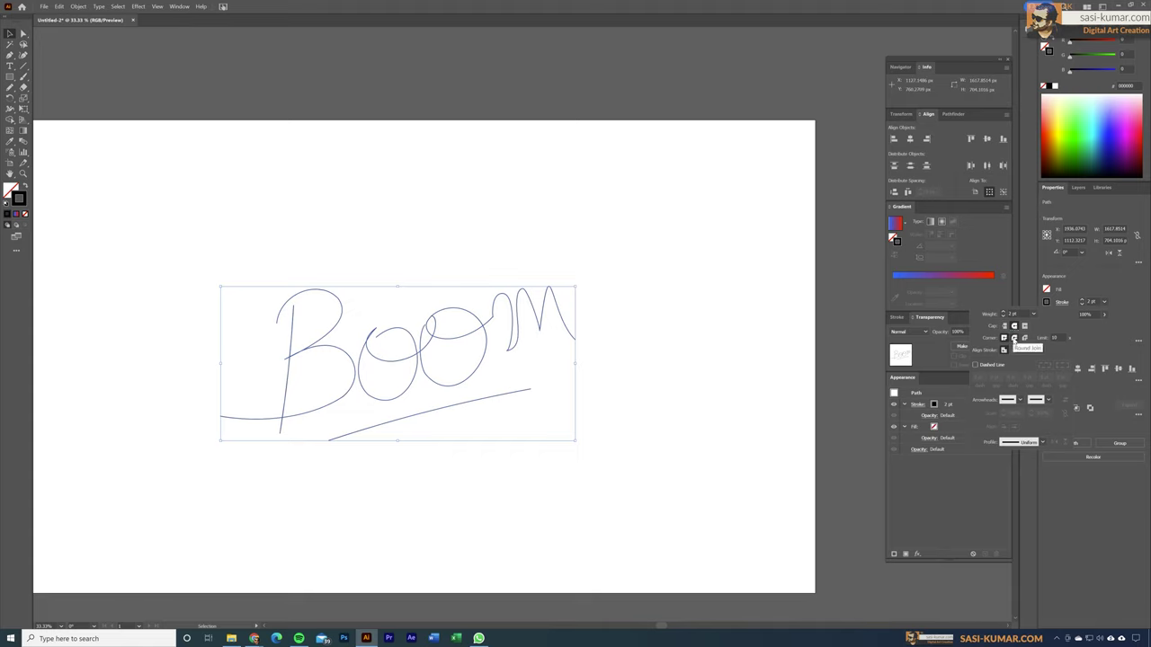
pyautogui.click(1015, 338)
pyautogui.click(422, 213)
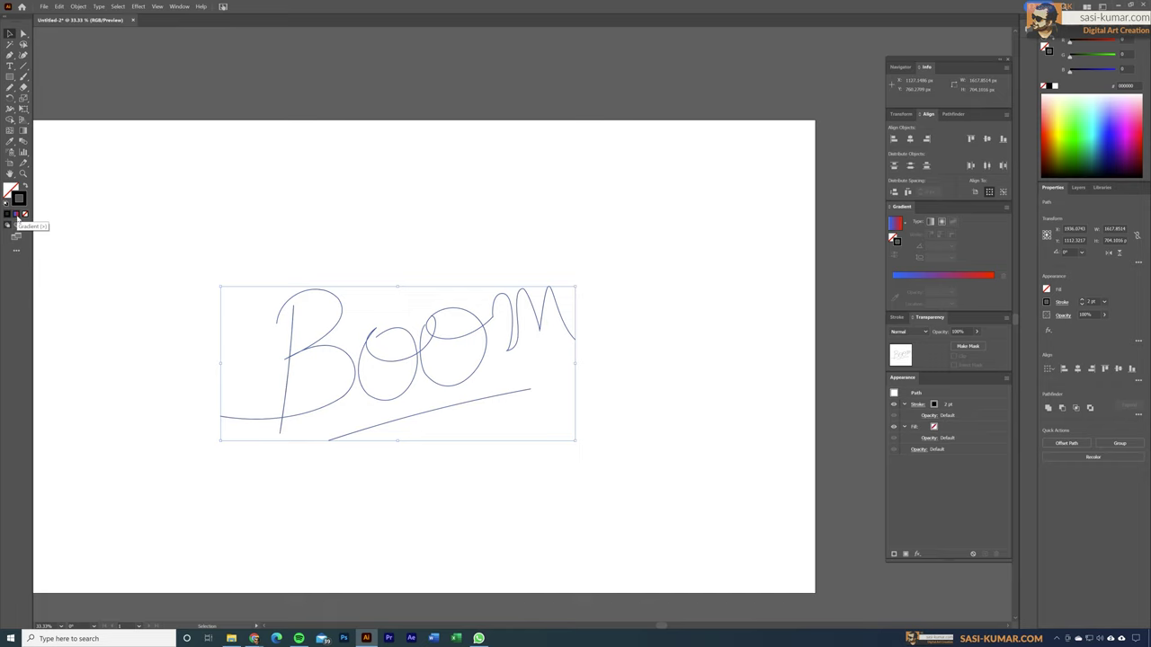
# Apply the blue-to-red gradient to the lettering's strokes and set their weight to 25 pt
pyautogui.click(15, 215)
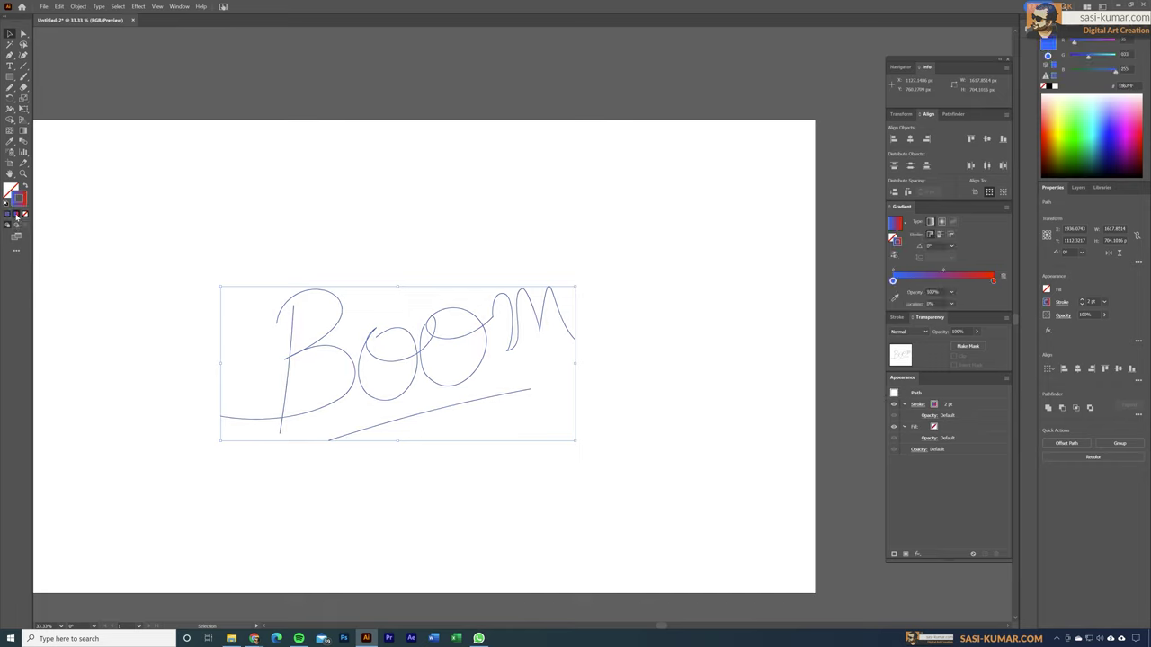
pyautogui.click(1090, 302)
pyautogui.write('25')
pyautogui.press('Return')
pyautogui.click(428, 497)
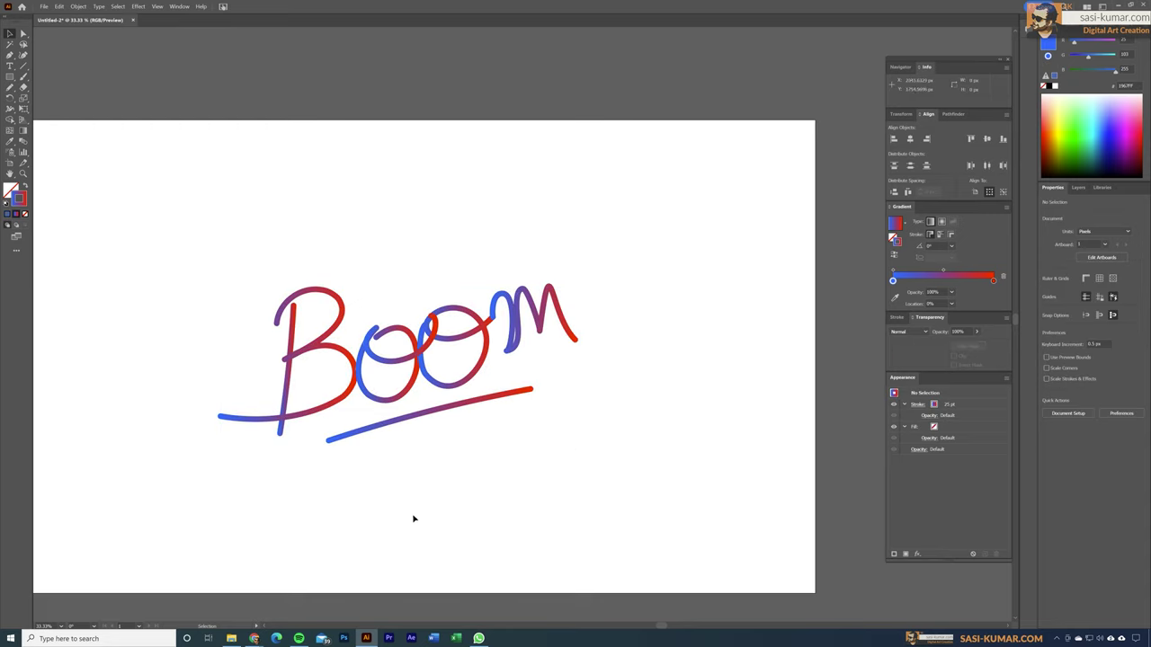
pyautogui.click(288, 329)
pyautogui.click(519, 425)
# Apply the 3D Inflate effect to the entire lettering and render it with ray tracing
pyautogui.hotkey('ctrl', 'a')
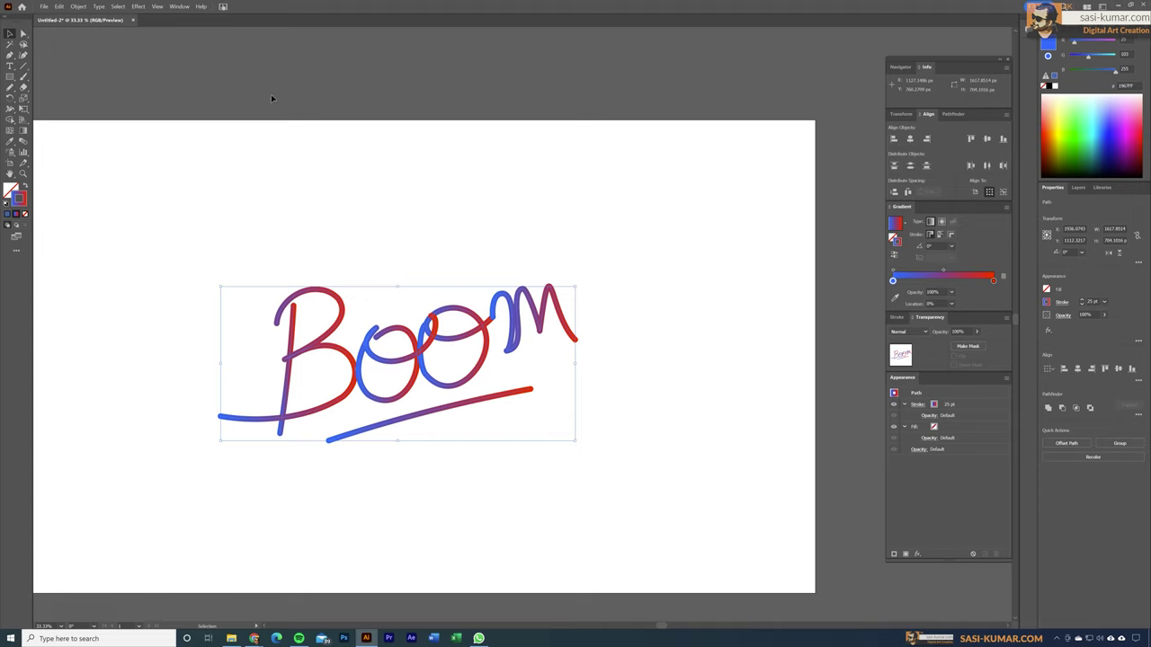
pyautogui.click(137, 6)
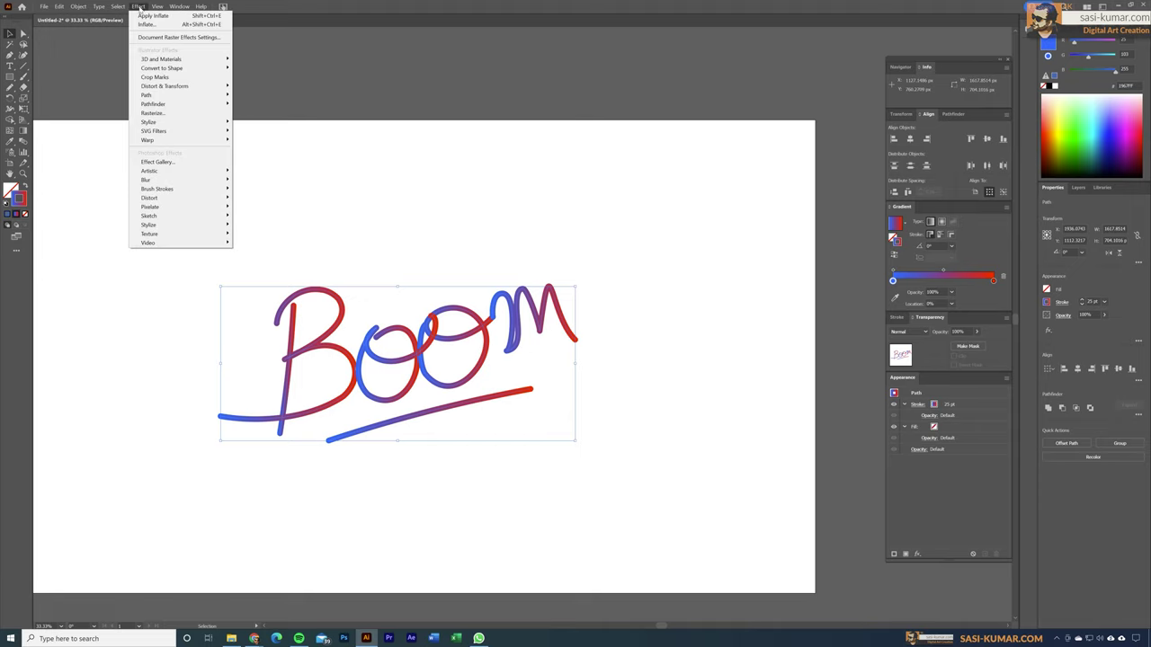
pyautogui.moveTo(181, 61)
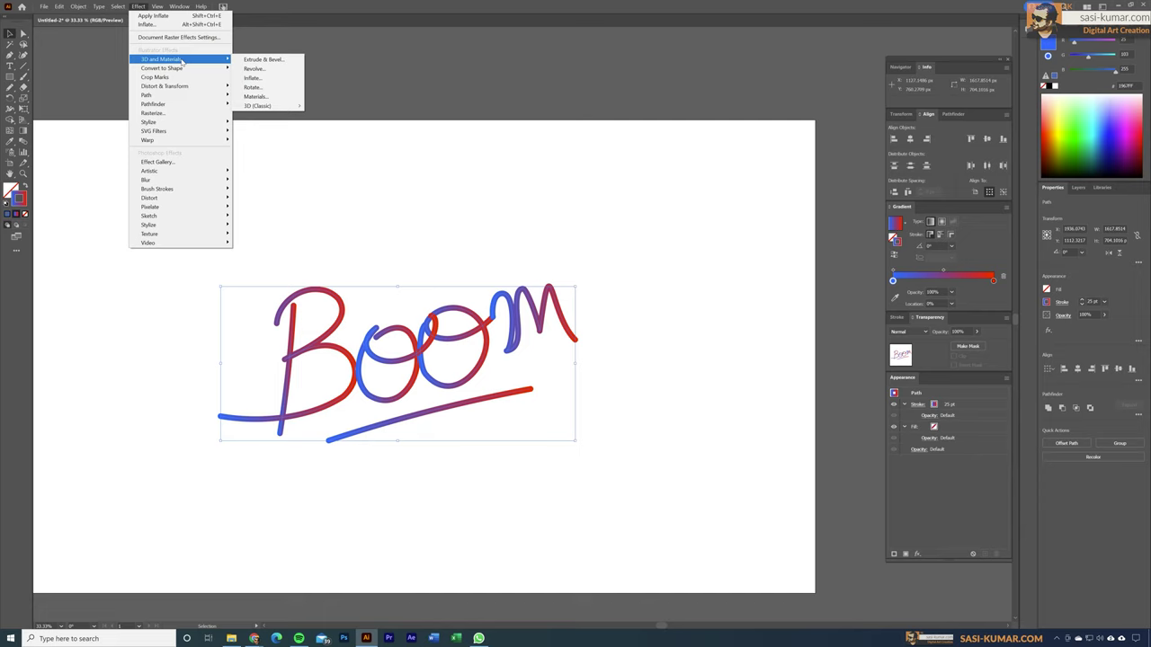
pyautogui.click(268, 78)
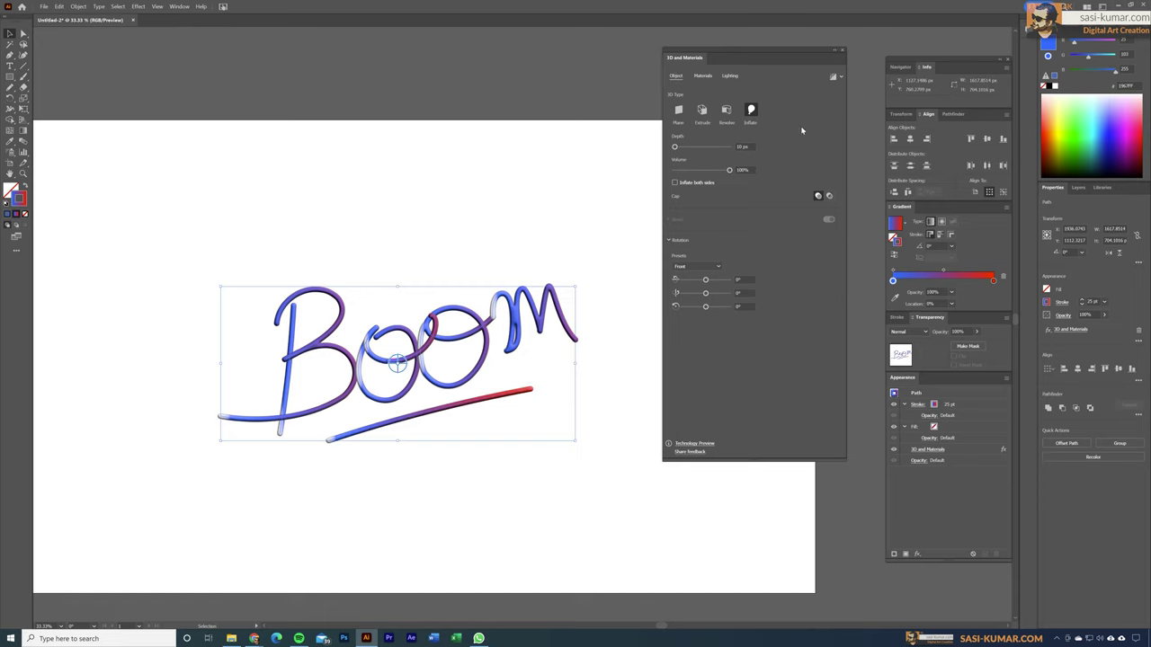
pyautogui.click(834, 78)
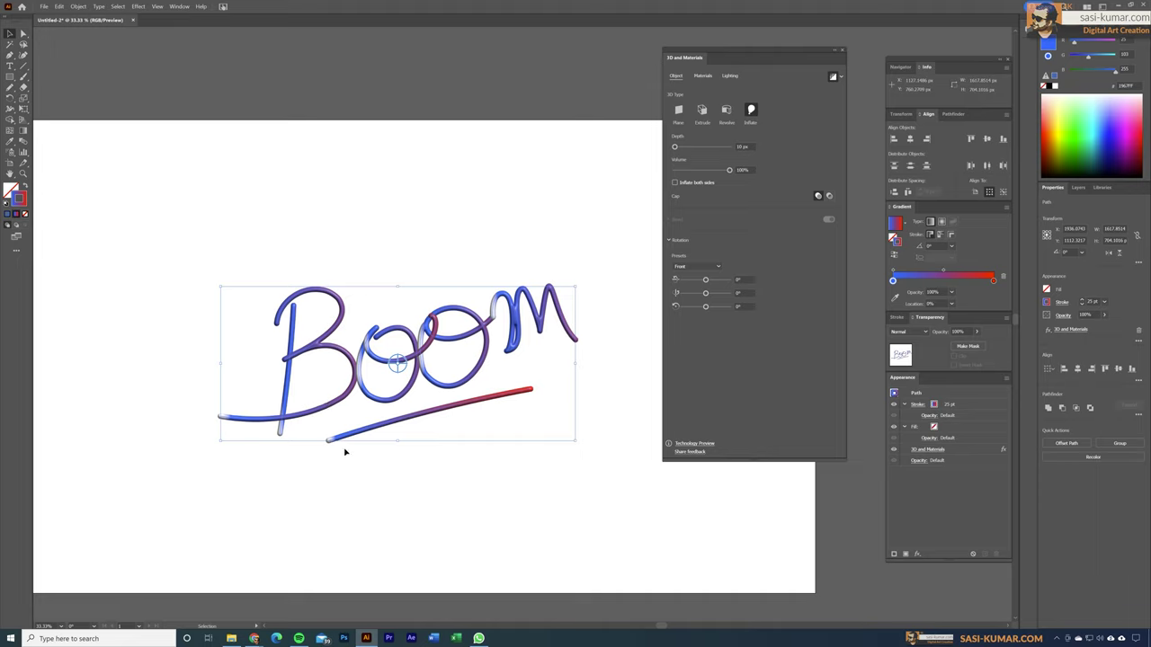
# Turn on shadows in the lettering's 3D lighting, with softness at 89% and shadow bounds at 247%
pyautogui.click(702, 77)
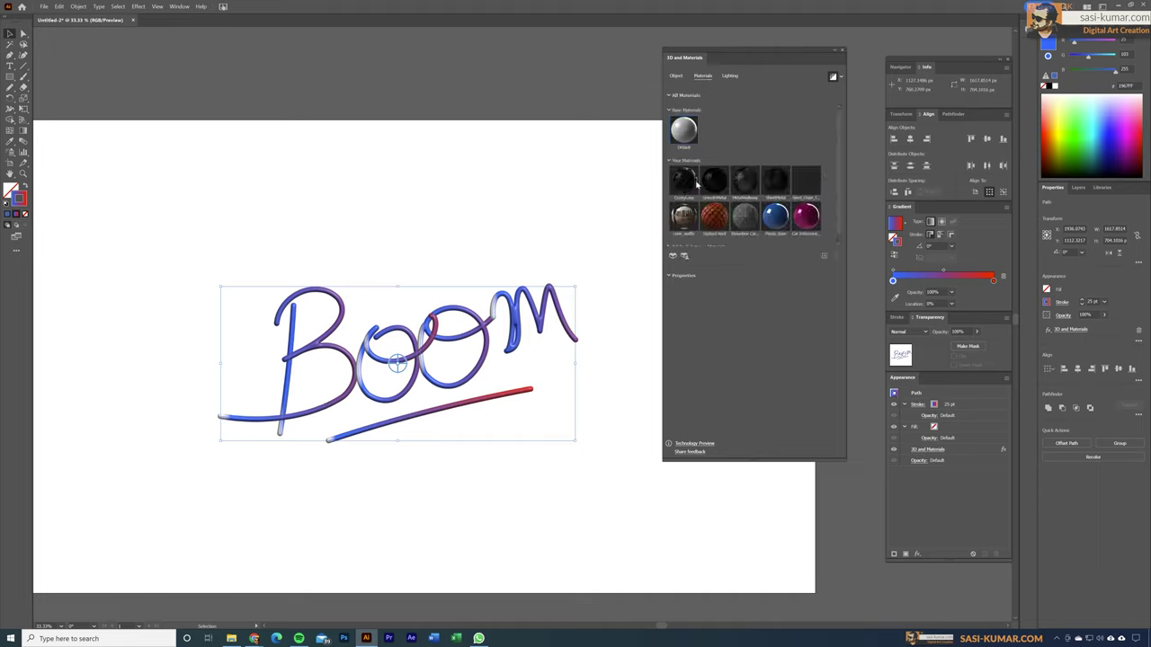
pyautogui.click(732, 77)
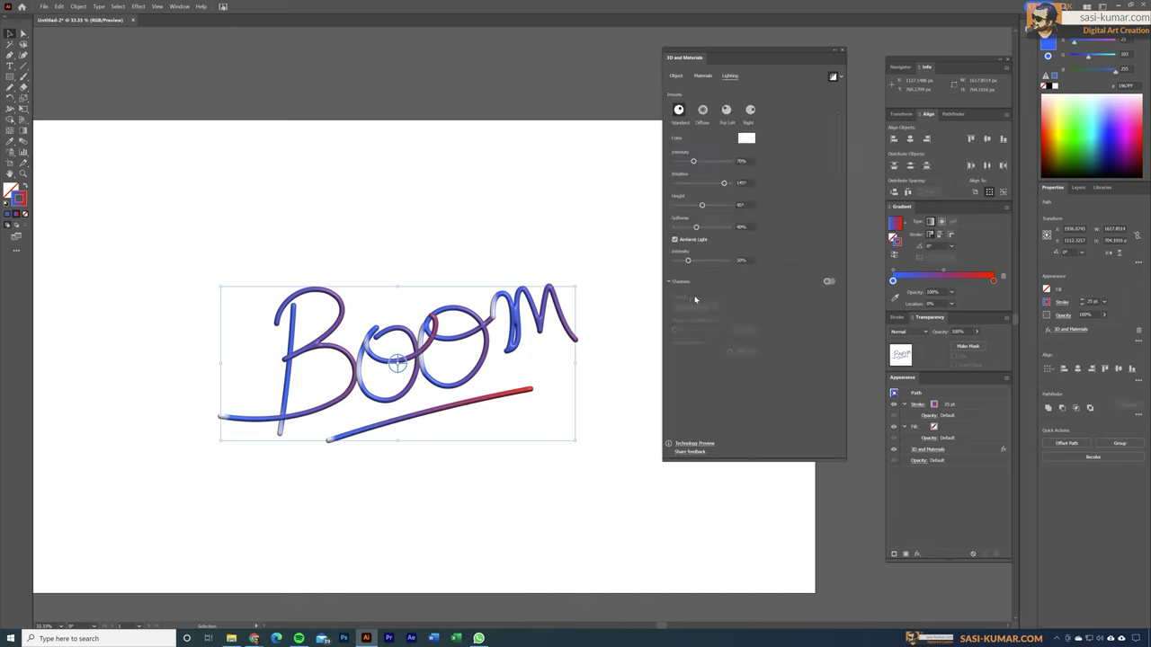
pyautogui.click(828, 281)
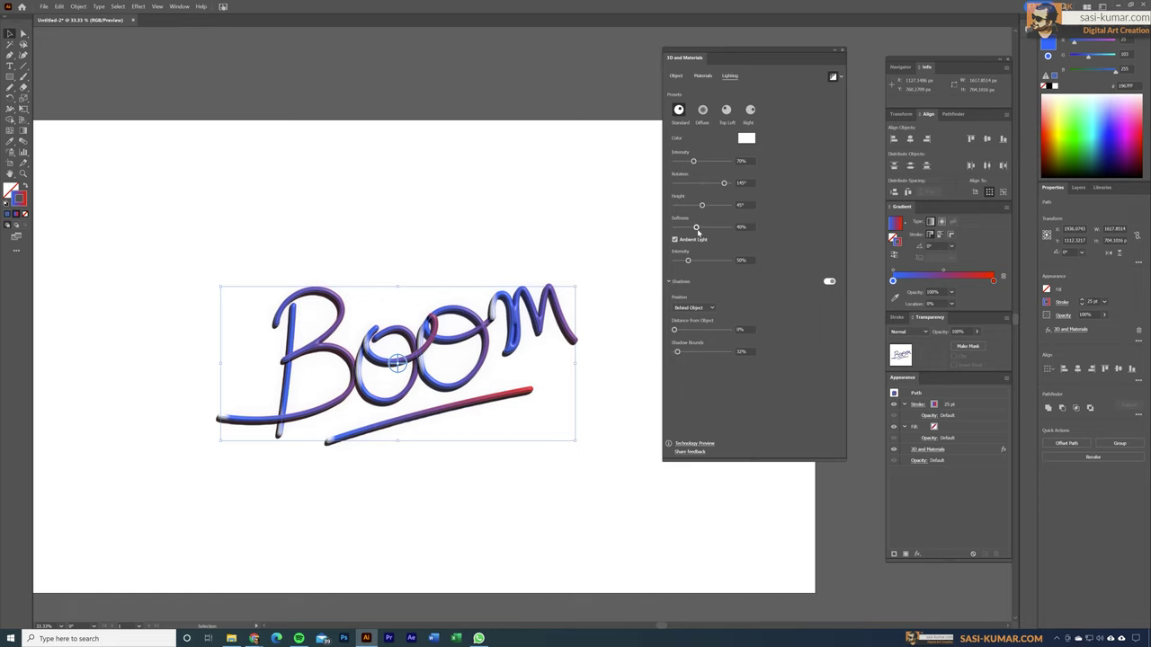
pyautogui.moveTo(696, 228); pyautogui.dragTo(724, 228)
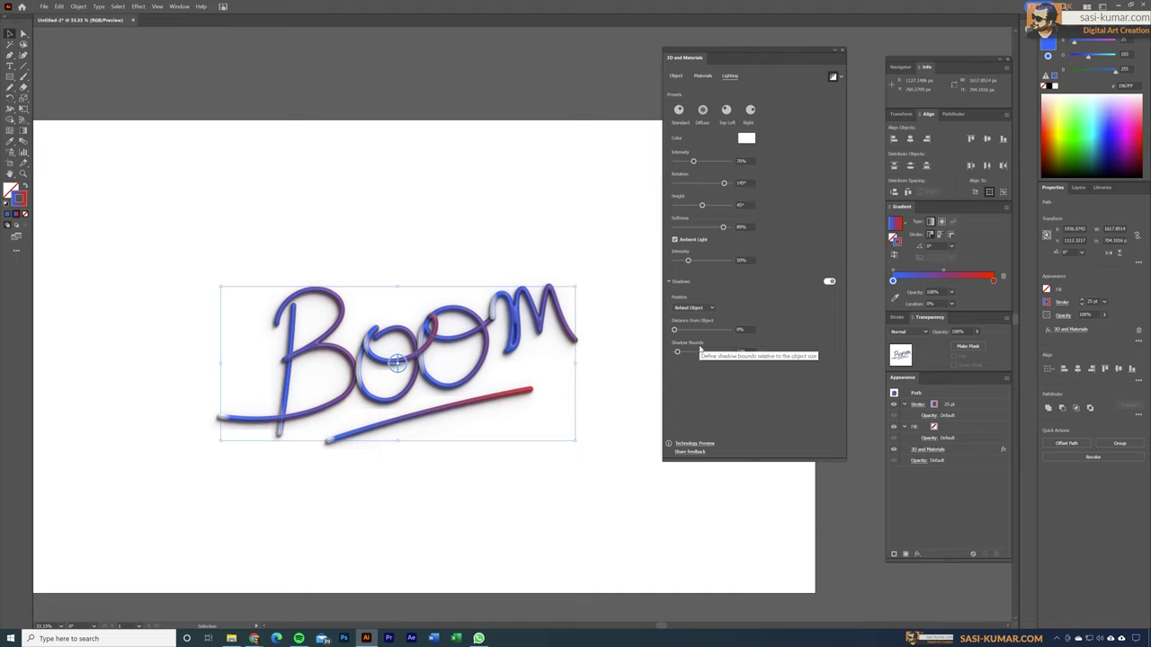
pyautogui.moveTo(703, 355); pyautogui.dragTo(707, 355)
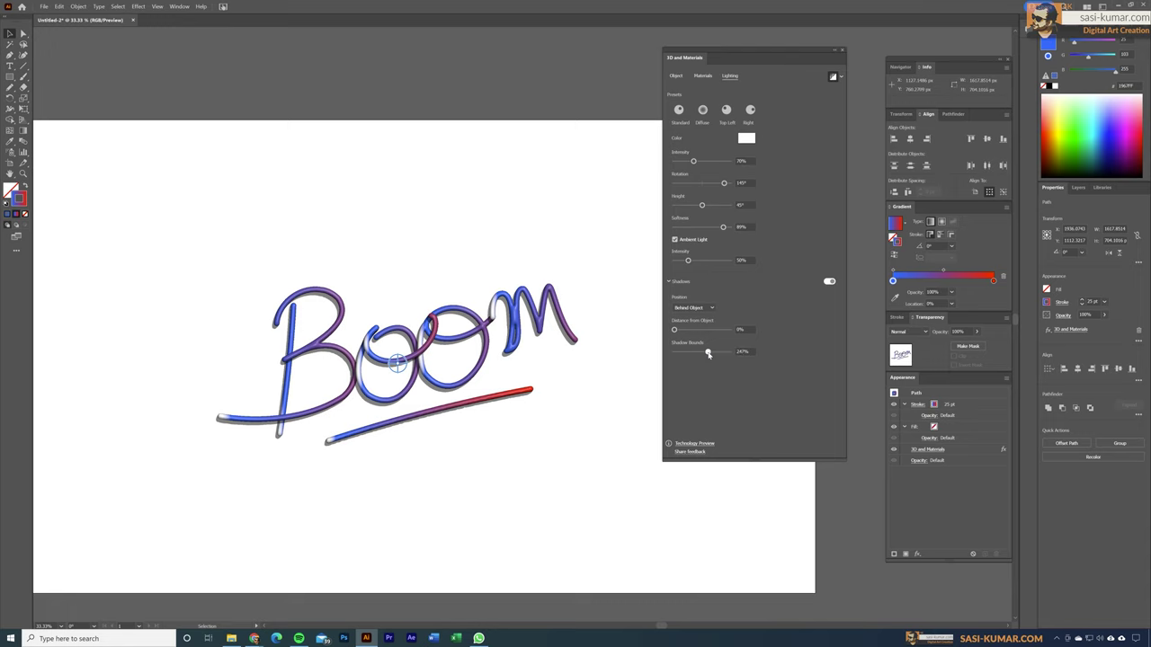
# Set the lettering to inflate on both sides and look through the available 3D materials
pyautogui.click(675, 78)
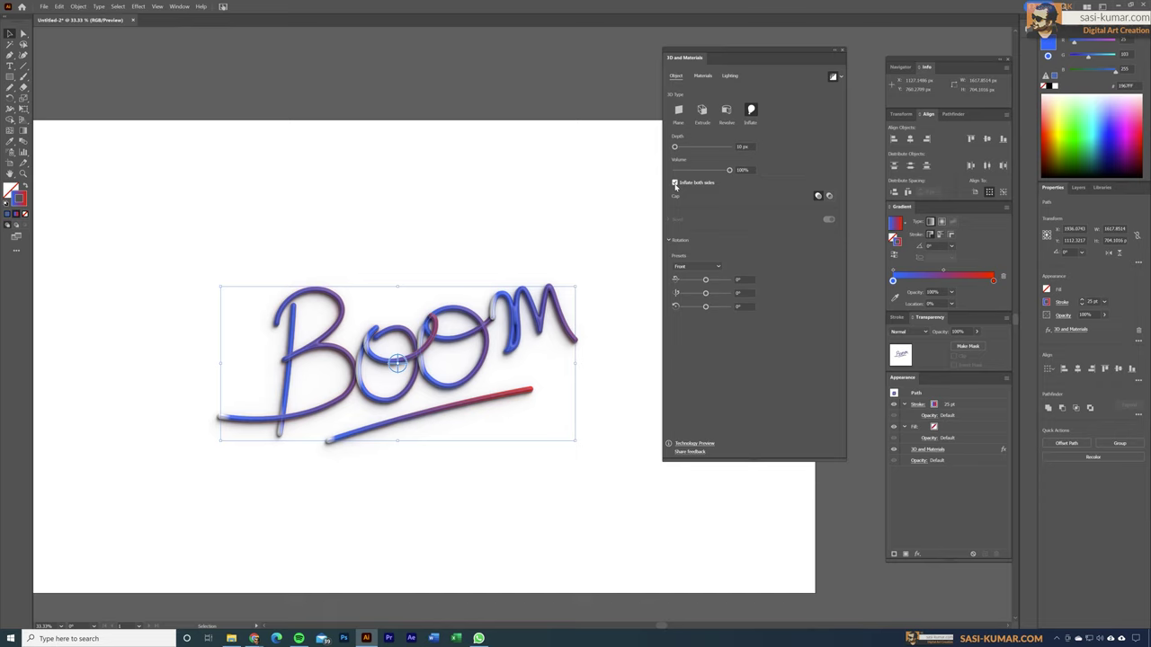
pyautogui.click(703, 76)
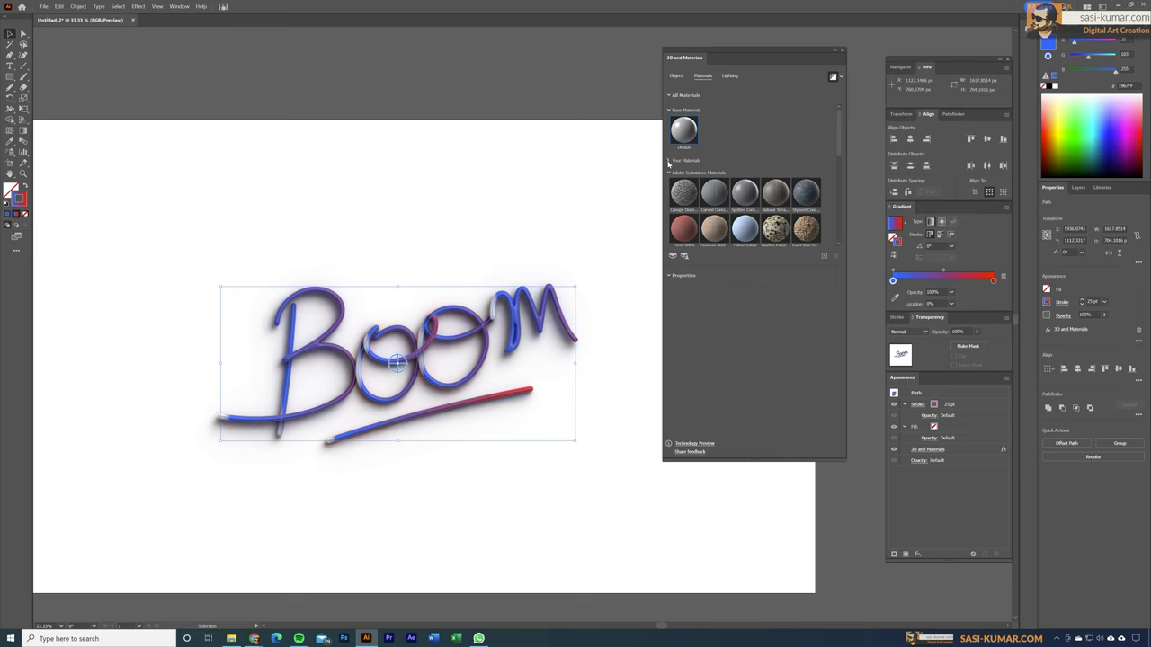
pyautogui.click(668, 161)
pyautogui.moveTo(841, 125); pyautogui.dragTo(831, 238)
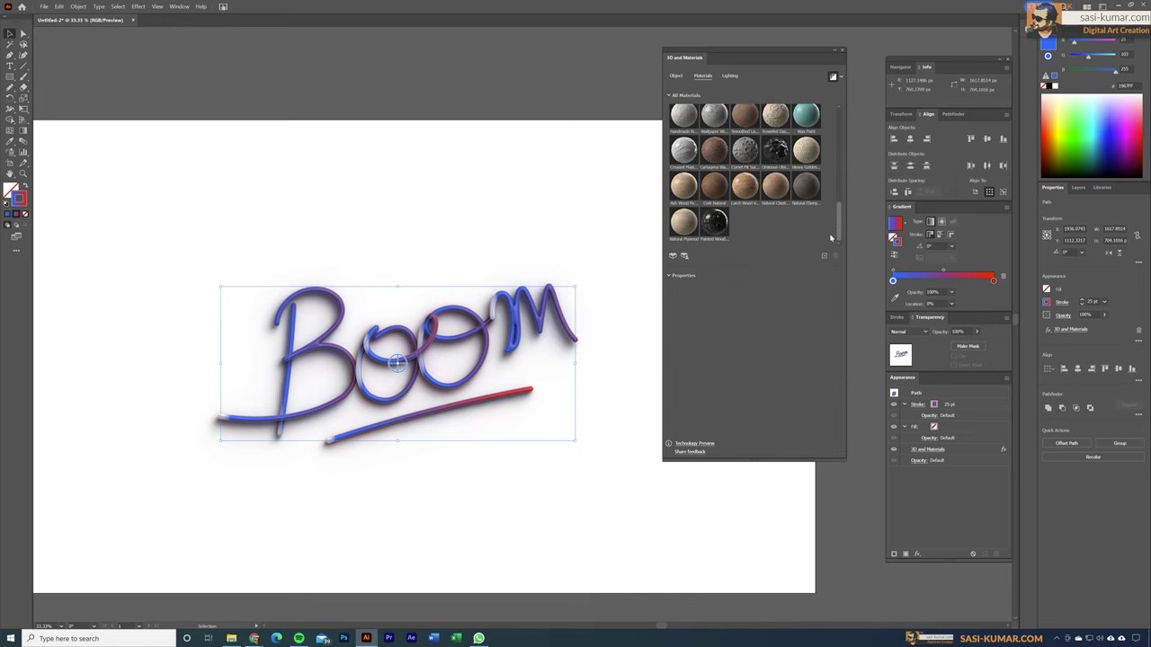
# Set the metallic value of the B's curved stroke to 1 and lower its roughness
pyautogui.click(445, 169)
pyautogui.click(337, 335)
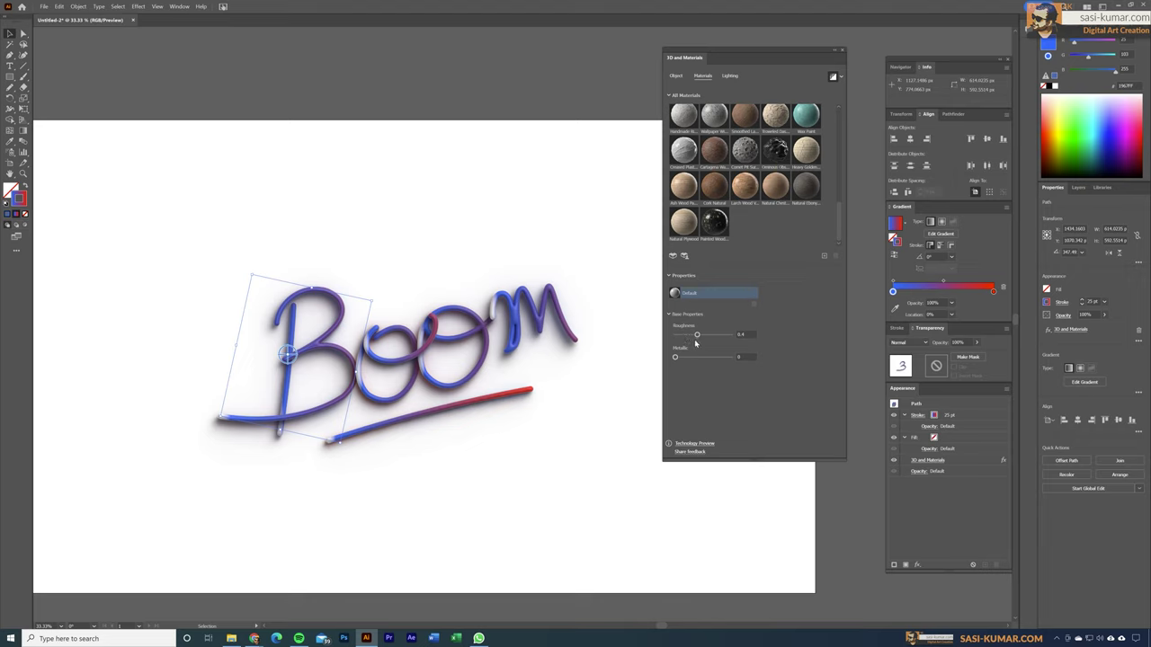
pyautogui.moveTo(676, 357); pyautogui.dragTo(734, 357)
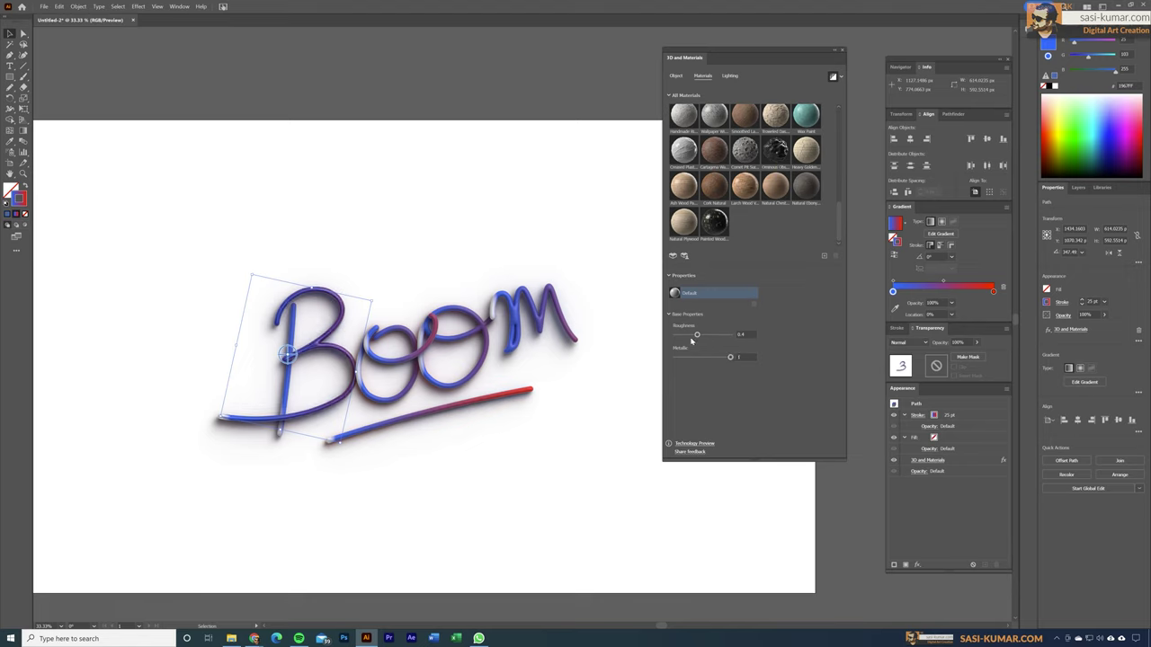
pyautogui.moveTo(689, 337); pyautogui.dragTo(685, 336)
pyautogui.click(415, 413)
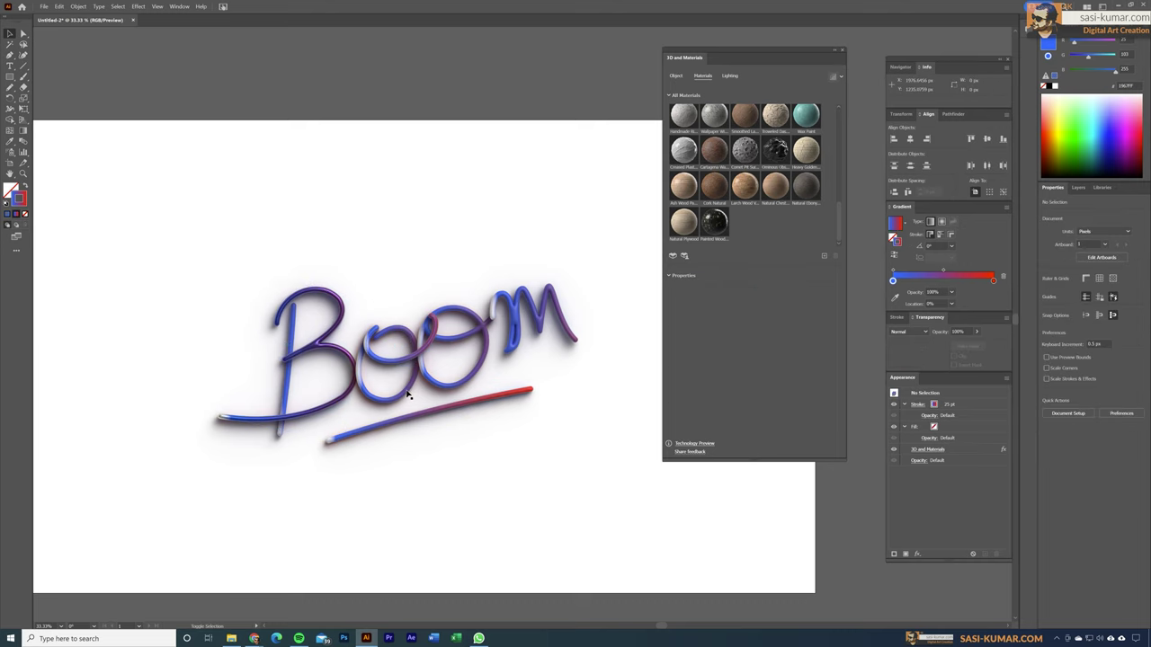
# Set the stroke weight of the entire lettering and underline to 60 pt
pyautogui.click(412, 410)
pyautogui.click(390, 301)
pyautogui.click(390, 398)
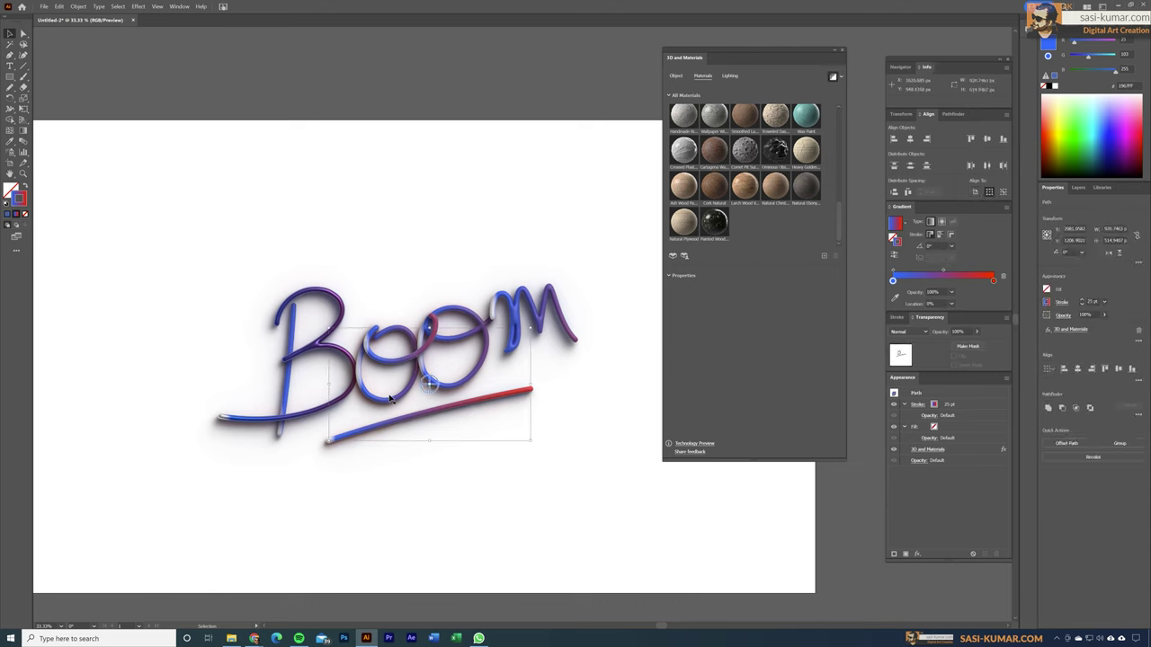
pyautogui.hotkey('ctrl', 'a')
pyautogui.click(1091, 302)
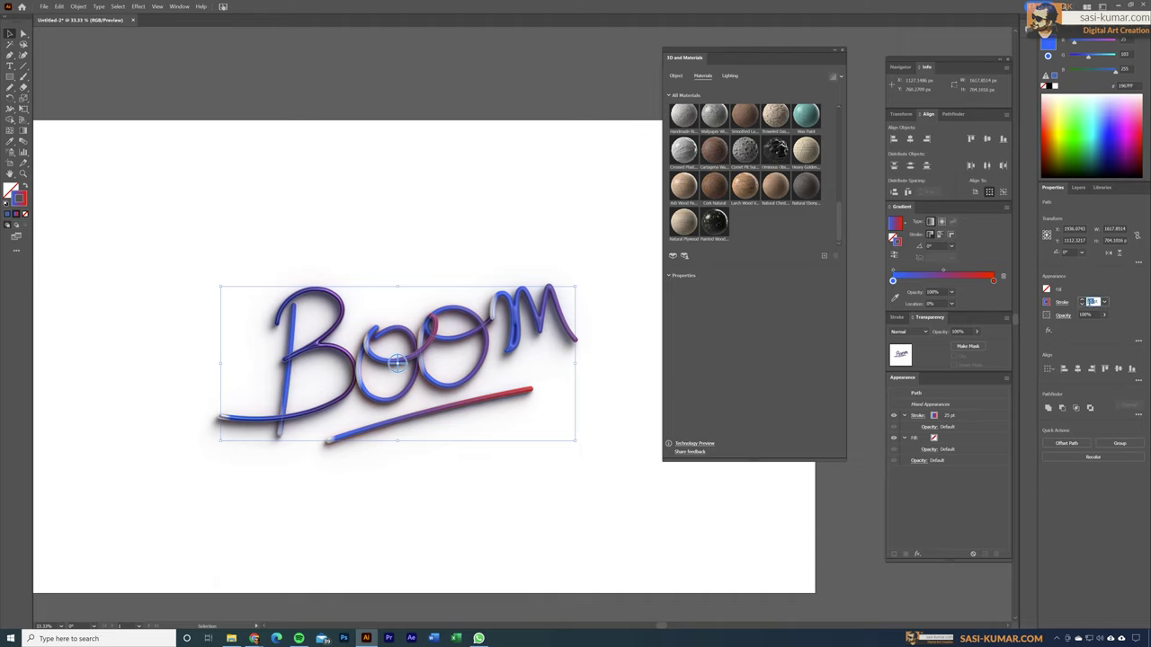
pyautogui.write('60')
pyautogui.press('Return')
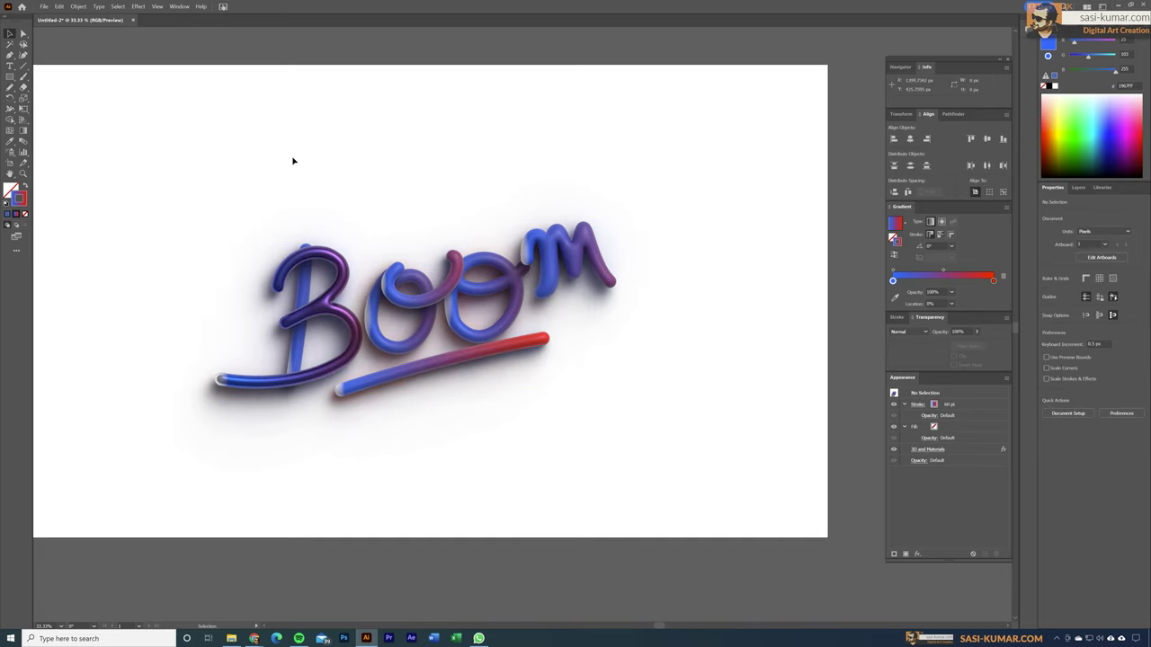
# Using outline view for selection, move the second O up about 41 px and shift the first O's connecting stroke slightly left
pyautogui.hotkey('ctrl', 'y')
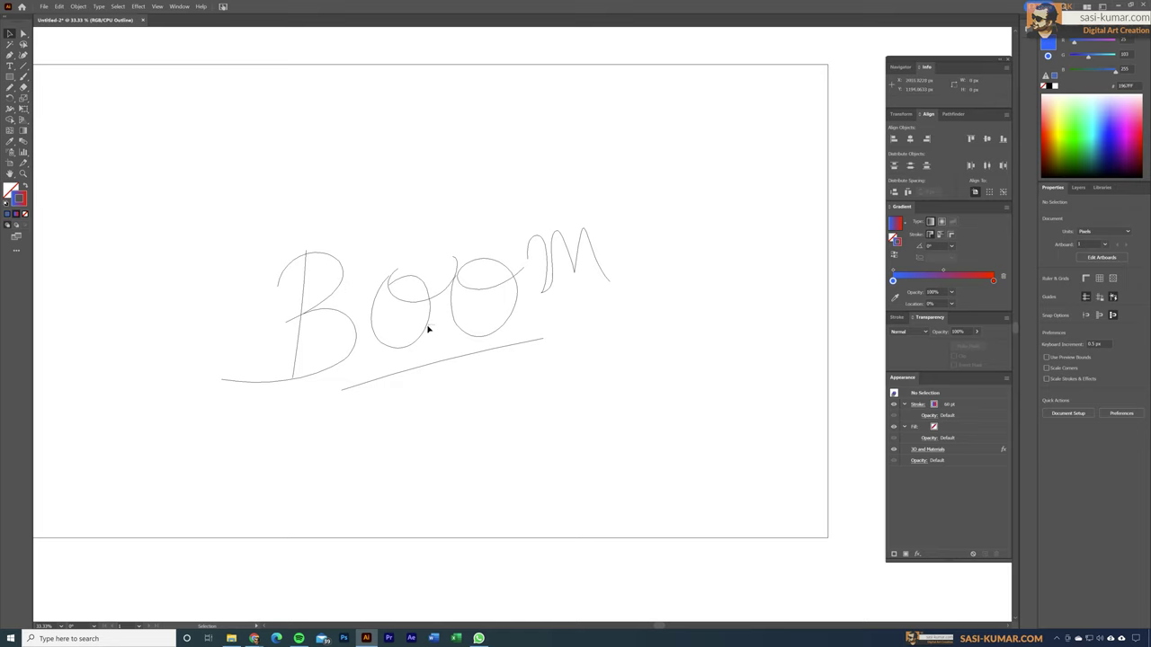
pyautogui.click(463, 333)
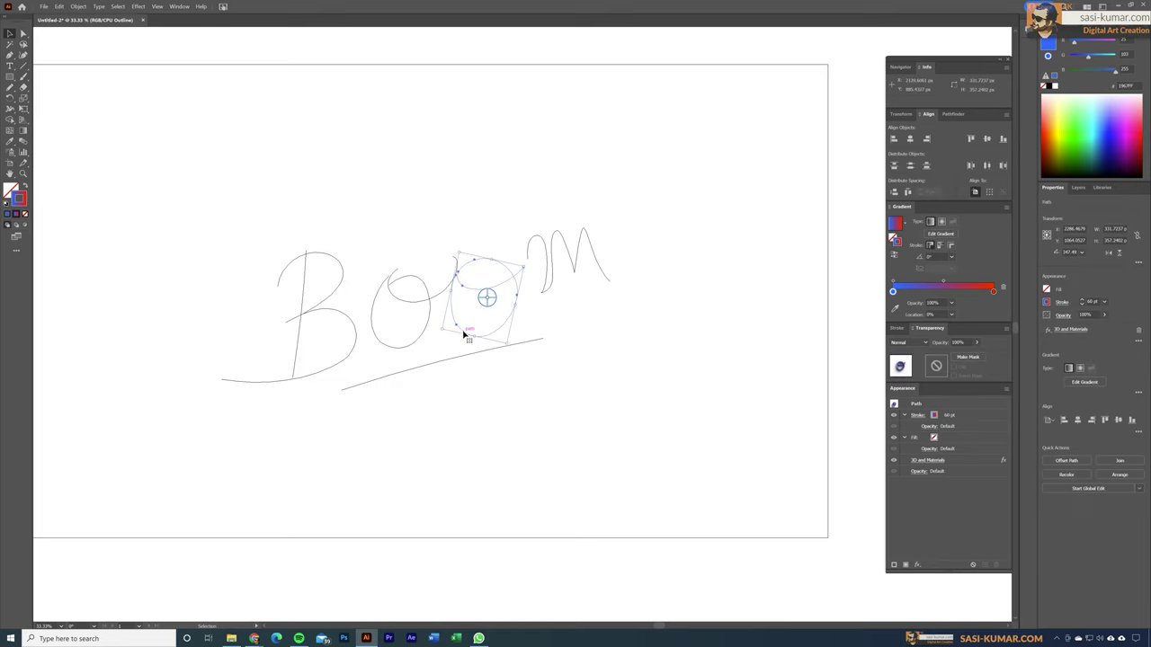
pyautogui.hotkey('ctrl', 'y')
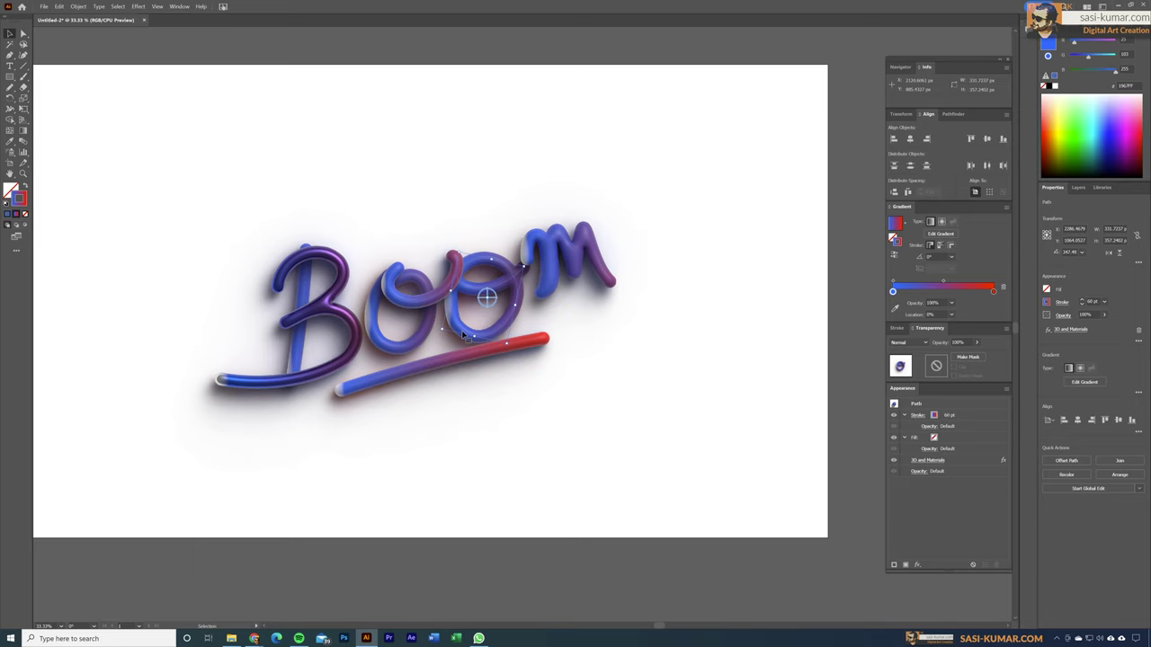
pyautogui.hotkey('ctrl', 'y')
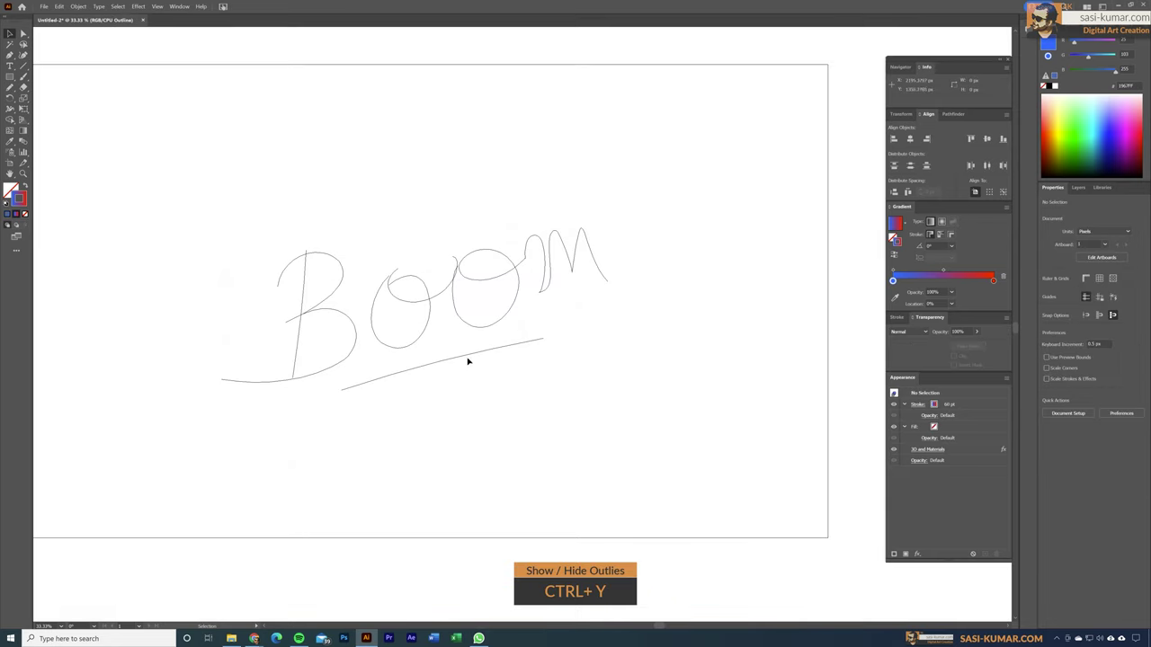
pyautogui.hotkey('ctrl', 'y')
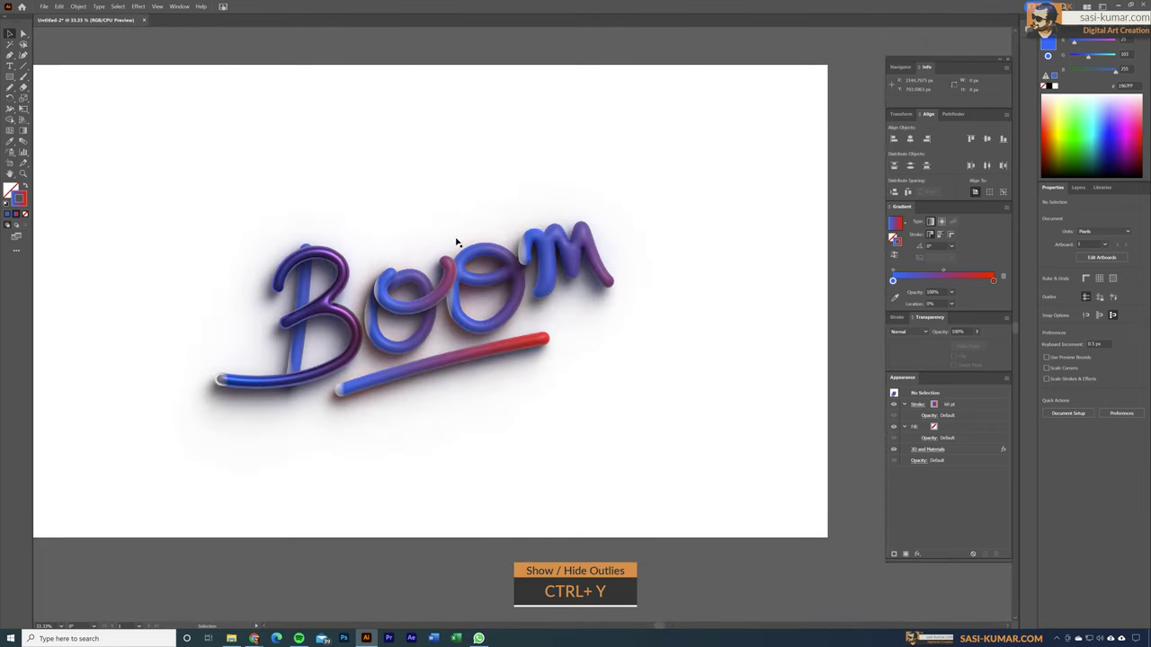
# Extend the m's final leg by moving its end anchor point slightly down and to the right
pyautogui.click(577, 261)
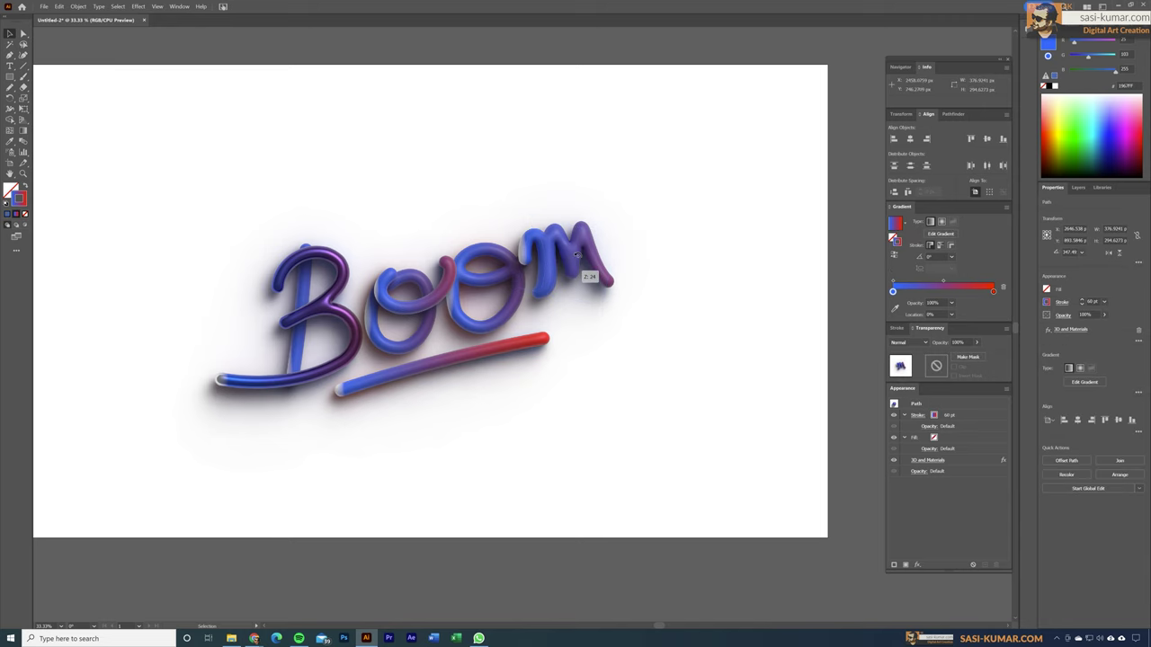
pyautogui.press('a')
pyautogui.click(609, 286)
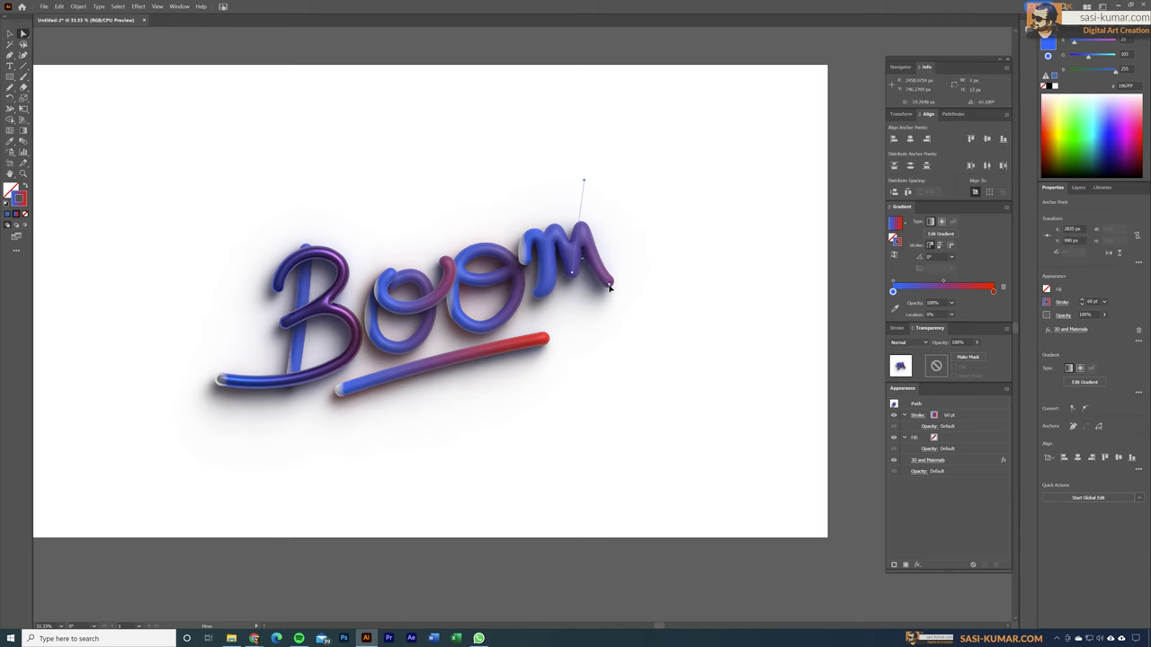
pyautogui.moveTo(614, 299); pyautogui.dragTo(617, 300)
# Set the metallic value of the B's straight stem to 1 and reduce its roughness
pyautogui.hotkey('ctrl', 'y')
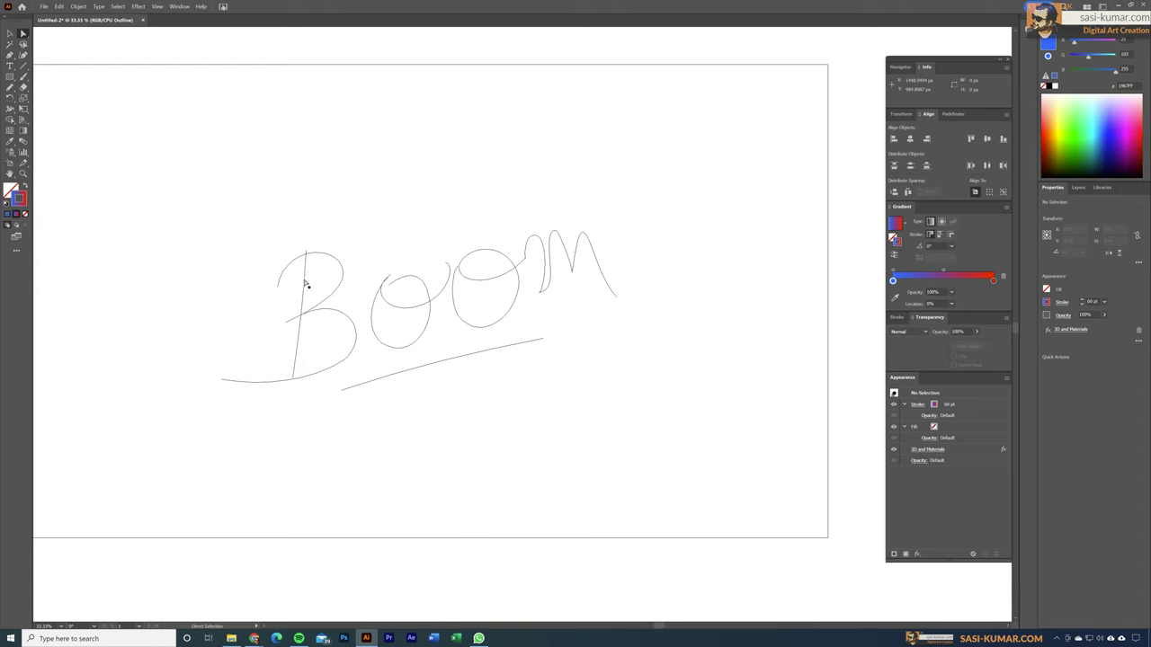
pyautogui.click(306, 285)
pyautogui.hotkey('ctrl', 'y')
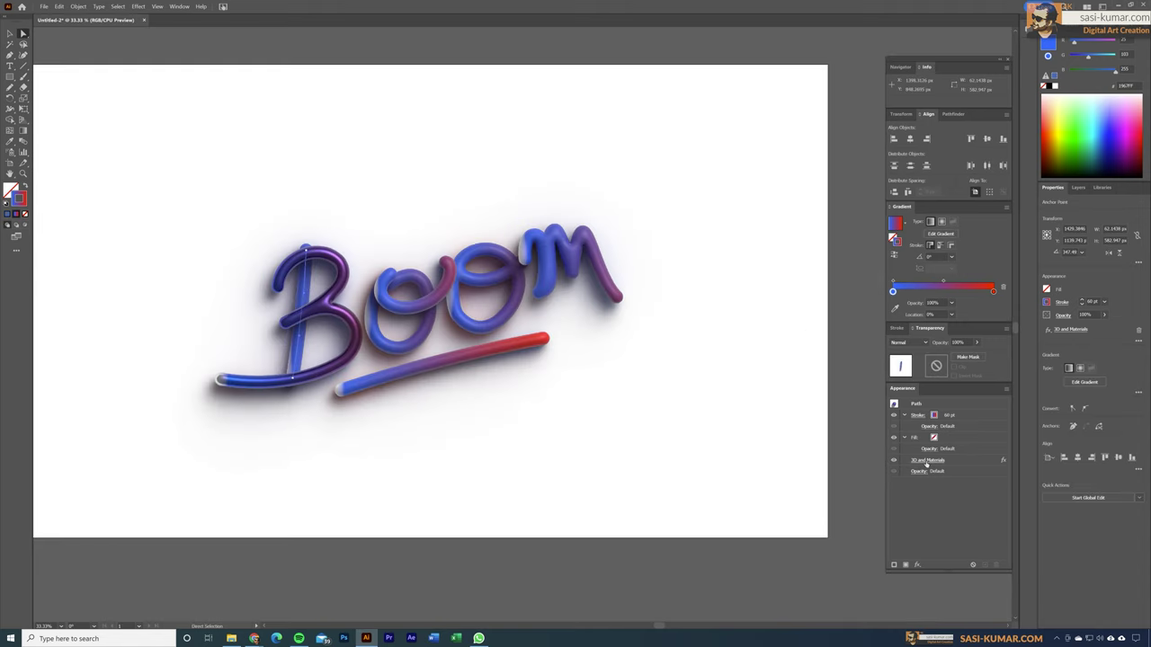
pyautogui.click(927, 461)
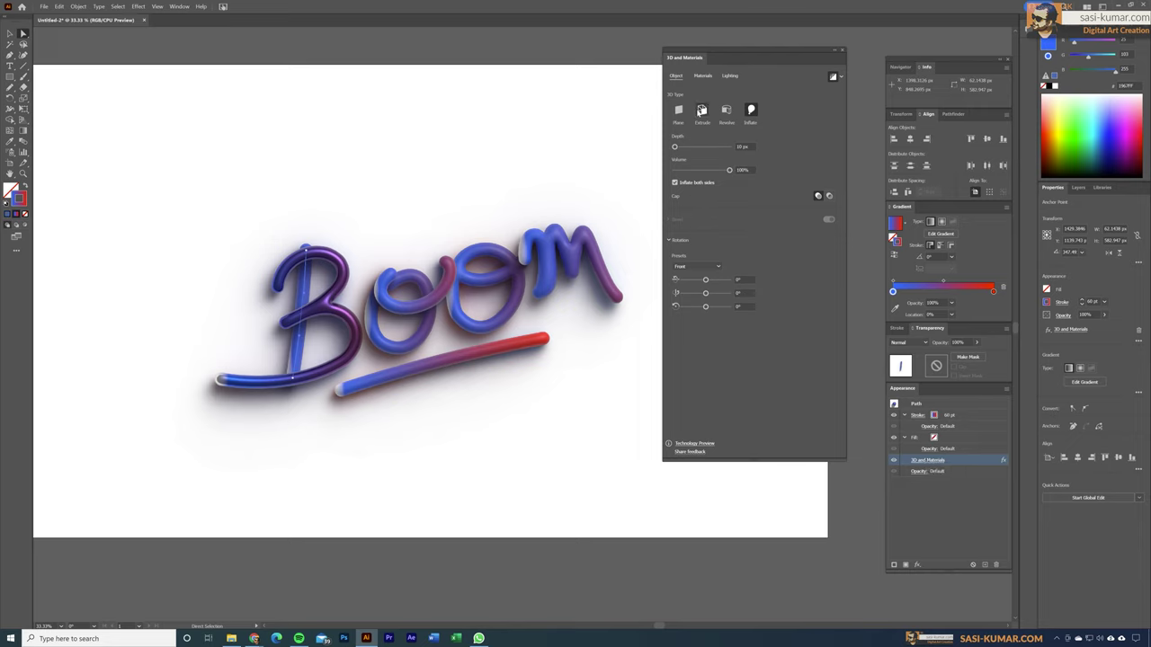
pyautogui.click(702, 75)
pyautogui.moveTo(703, 361); pyautogui.dragTo(737, 358)
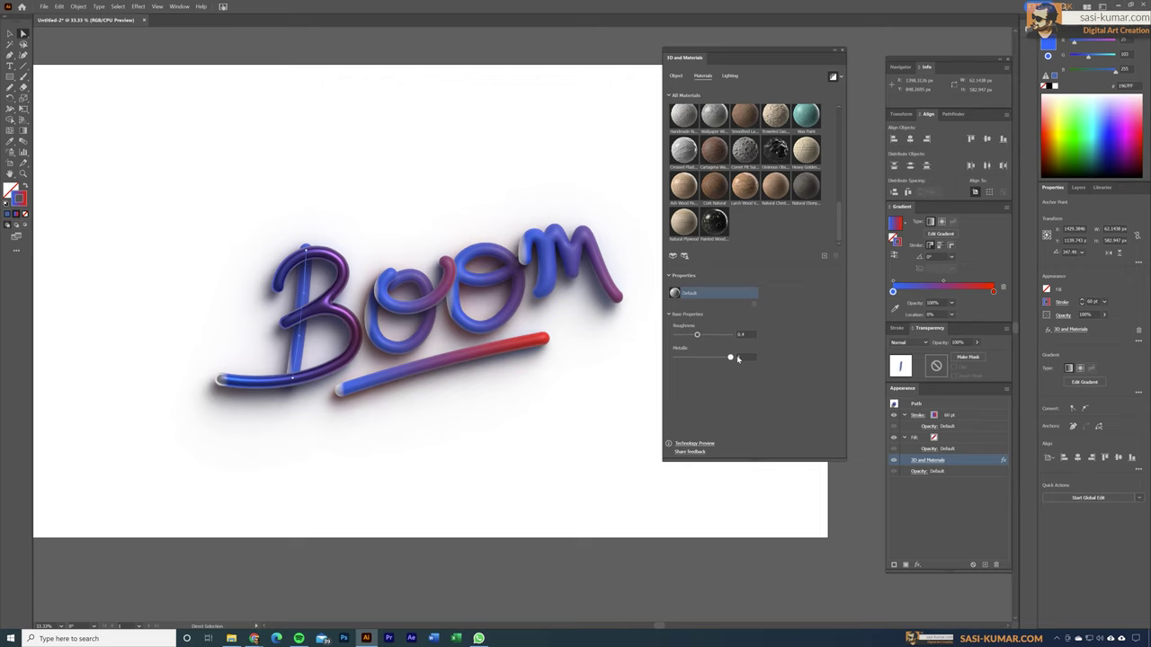
pyautogui.moveTo(696, 335); pyautogui.dragTo(680, 335)
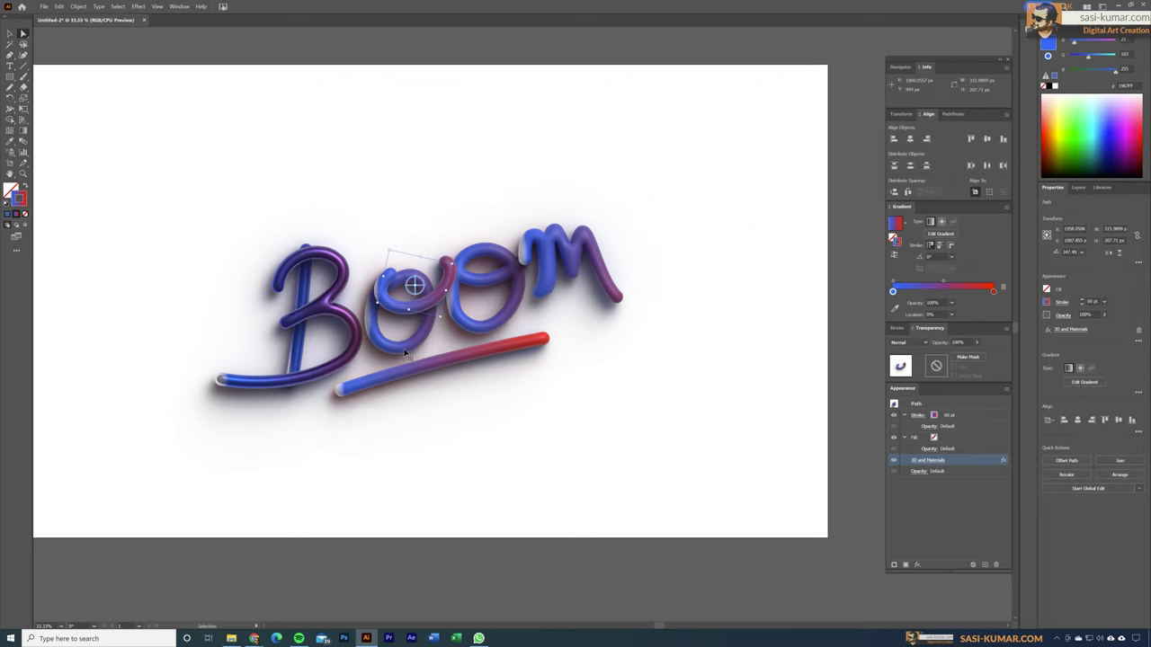
# Set the metallic value of the first O's round stroke to 1 and lower its roughness to near zero
pyautogui.hotkey('ctrl', 'y')
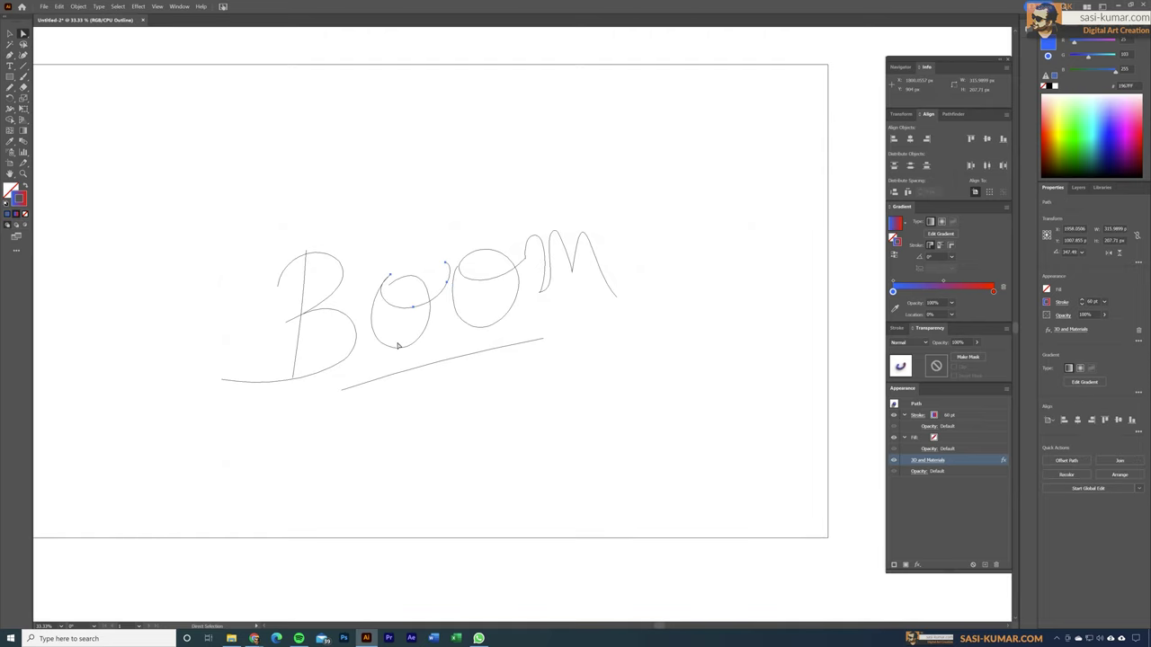
pyautogui.click(399, 308)
pyautogui.hotkey('ctrl', 'y')
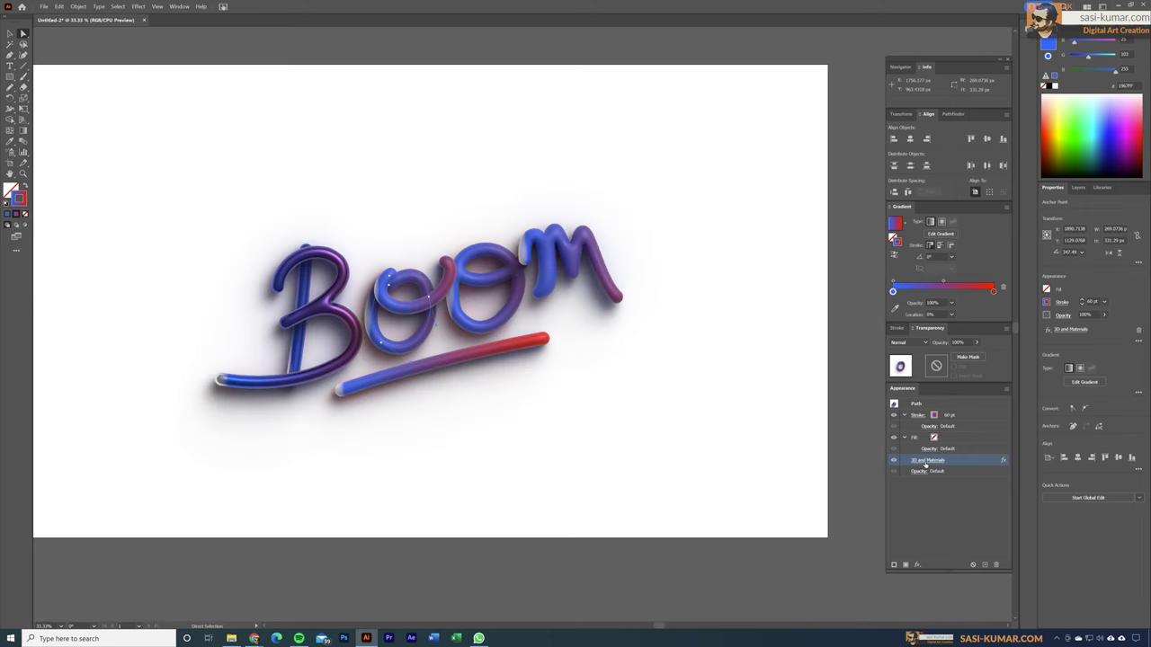
pyautogui.click(924, 461)
pyautogui.click(703, 76)
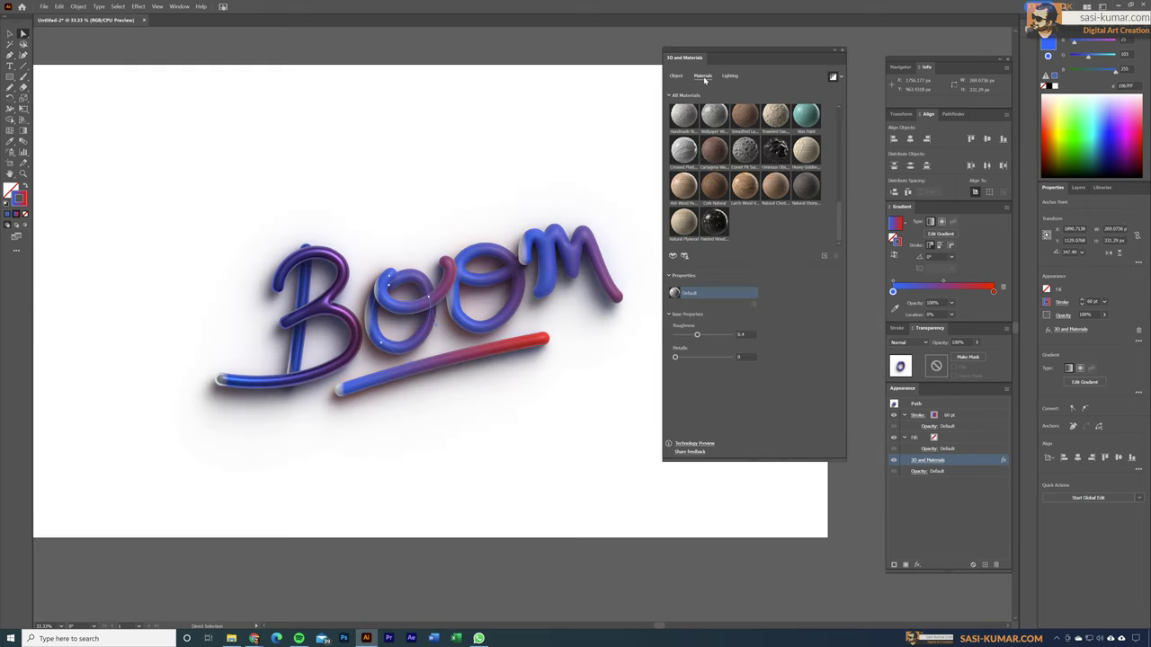
pyautogui.moveTo(722, 354); pyautogui.dragTo(746, 362)
pyautogui.moveTo(696, 334); pyautogui.dragTo(679, 337)
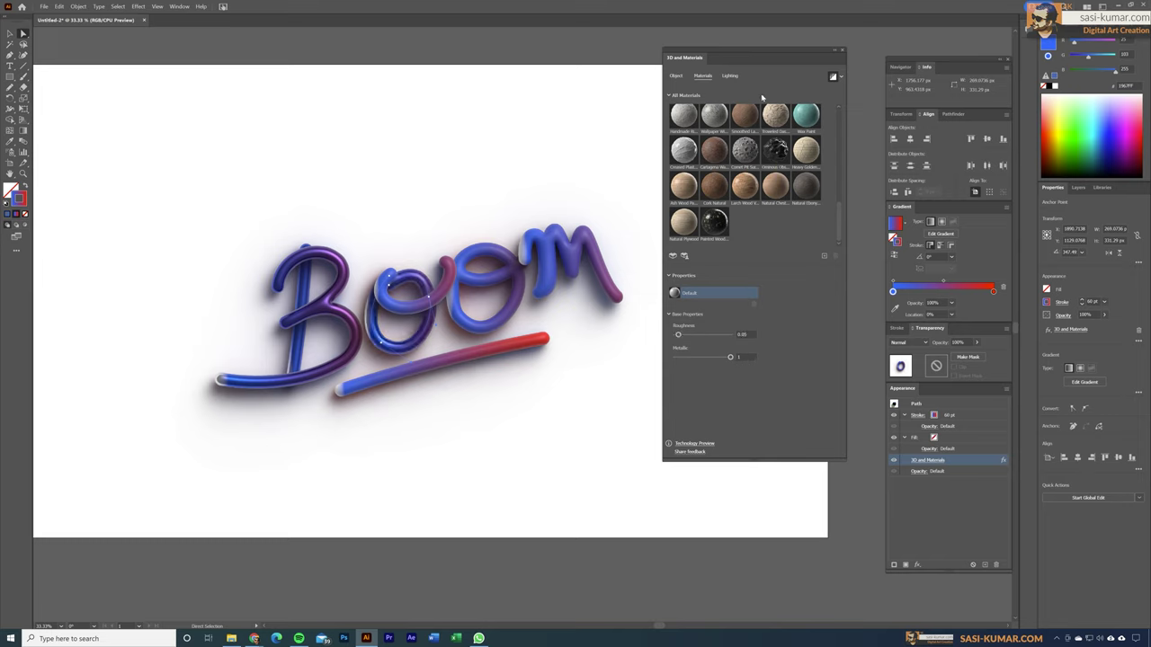
pyautogui.click(843, 51)
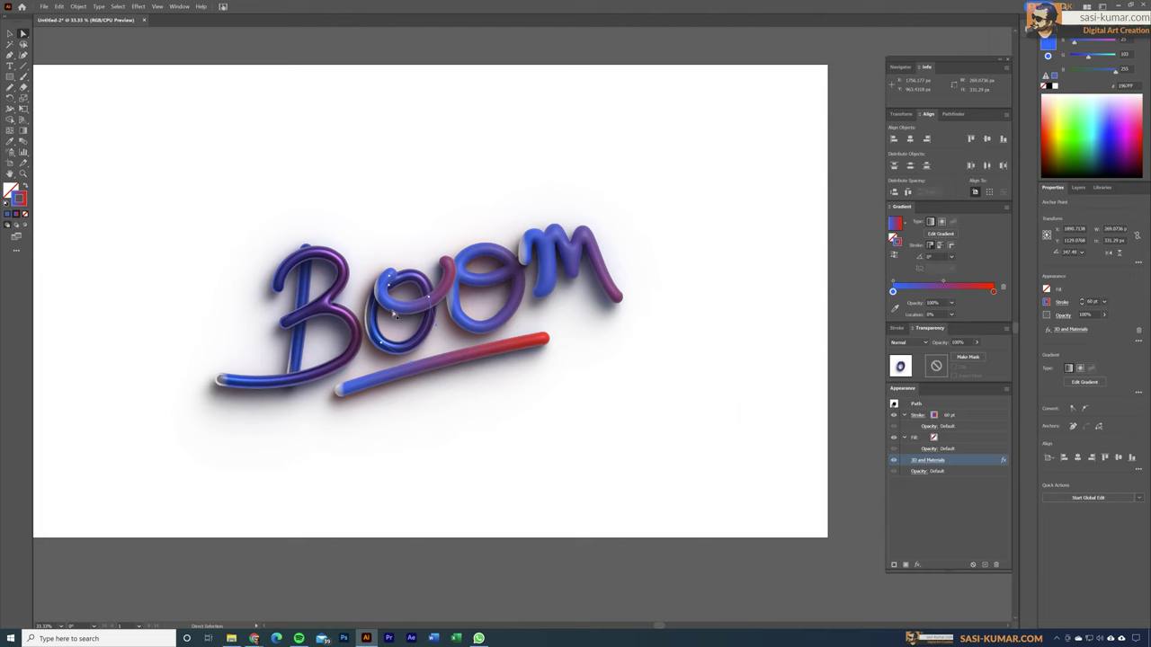
# Give the first O's connecting stroke a metallic value of 1 and a roughness of about 0.09
pyautogui.hotkey('ctrl', 'y')
pyautogui.hotkey('ctrl', 'y')
pyautogui.click(927, 460)
pyautogui.click(702, 75)
pyautogui.moveTo(704, 359); pyautogui.dragTo(766, 361)
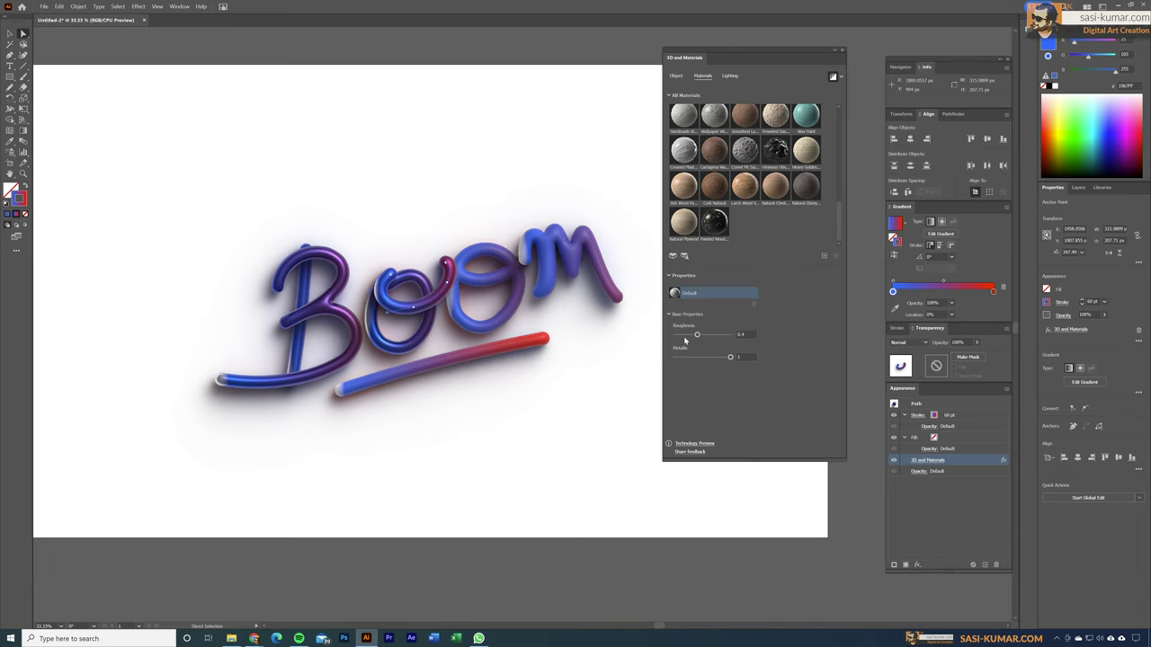
pyautogui.moveTo(697, 335); pyautogui.dragTo(680, 335)
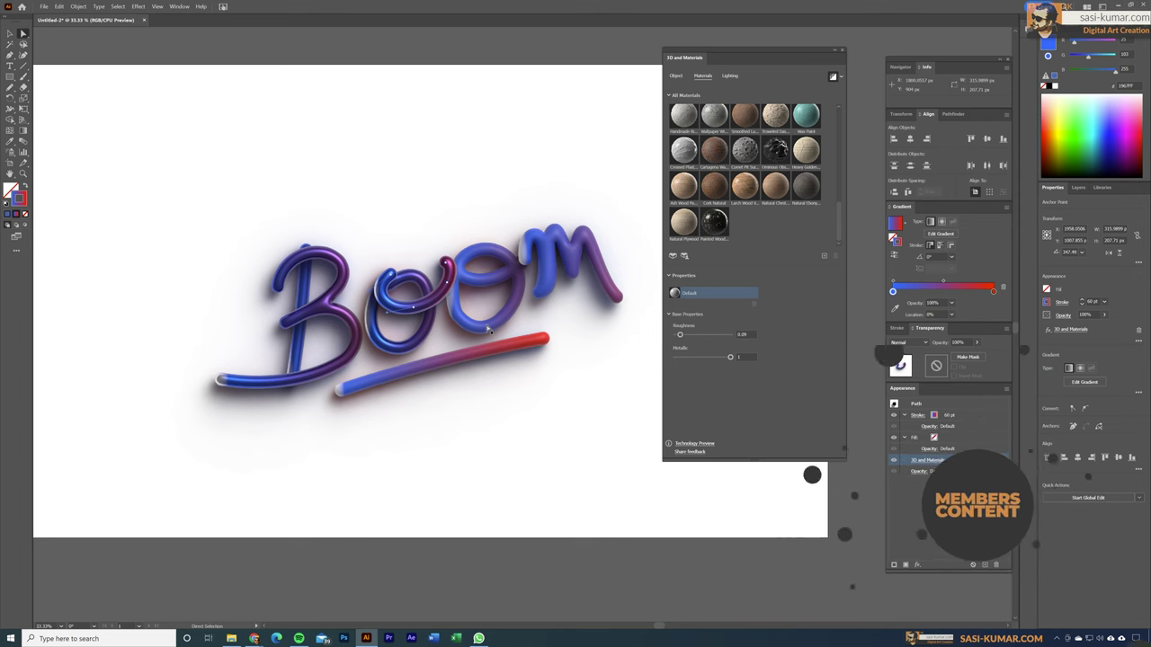
# Set the second O's metallic value to 1 and roughness to 0.04, and give the underline a similar metallic, low-roughness finish
pyautogui.moveTo(680, 335); pyautogui.dragTo(678, 337)
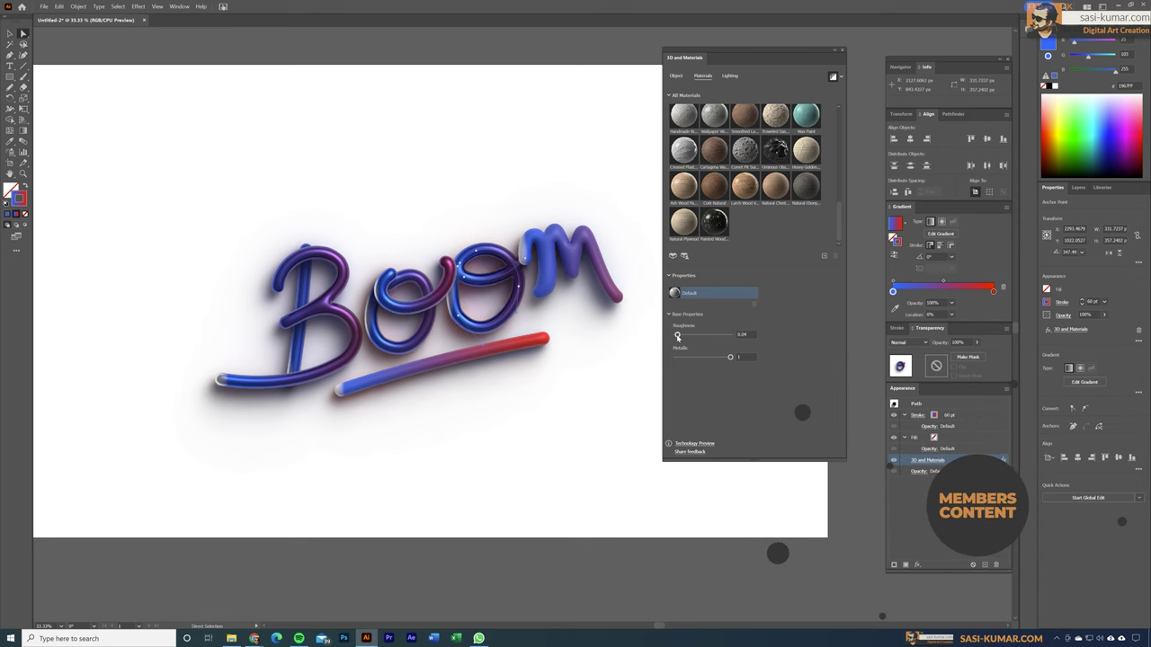
pyautogui.hotkey('ctrl', 'y')
pyautogui.click(449, 364)
pyautogui.hotkey('alt', 'o')
pyautogui.keyDown('ctrl'); pyautogui.click(448, 358); pyautogui.keyUp('ctrl')
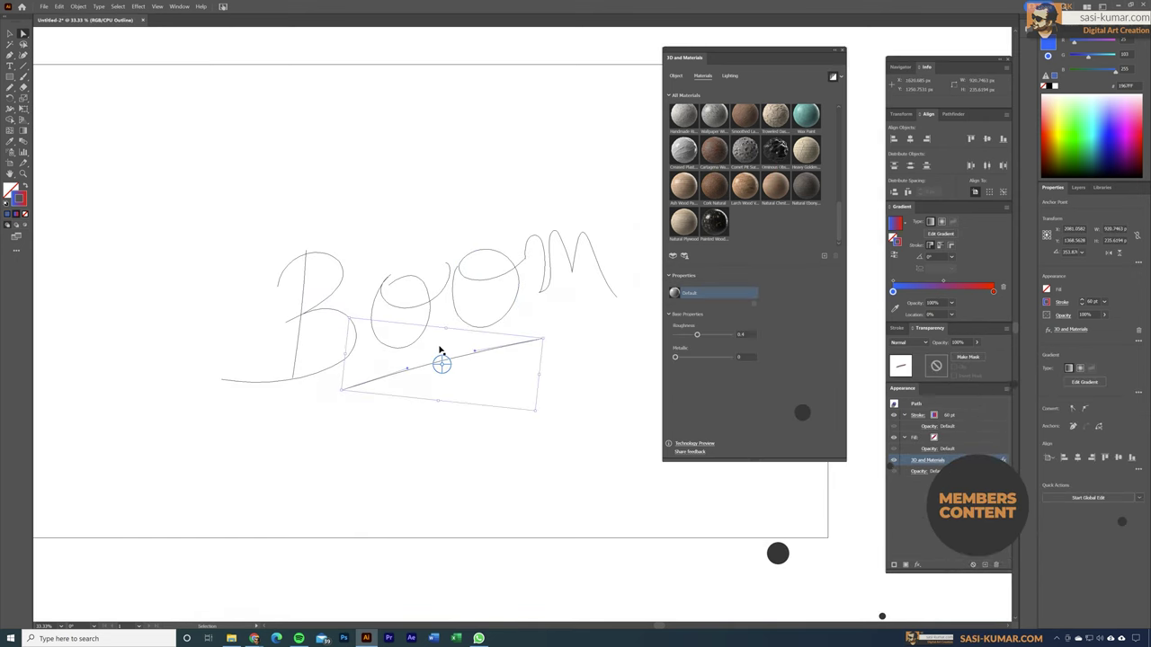
pyautogui.hotkey('ctrl', 'y')
pyautogui.hotkey('ctrl', 'shift', 'a')
# Set the m's metallic value to 1 and its roughness to about 0.05
pyautogui.hotkey('ctrl', 'y')
pyautogui.hotkey('ctrl', 'y')
pyautogui.click(570, 274)
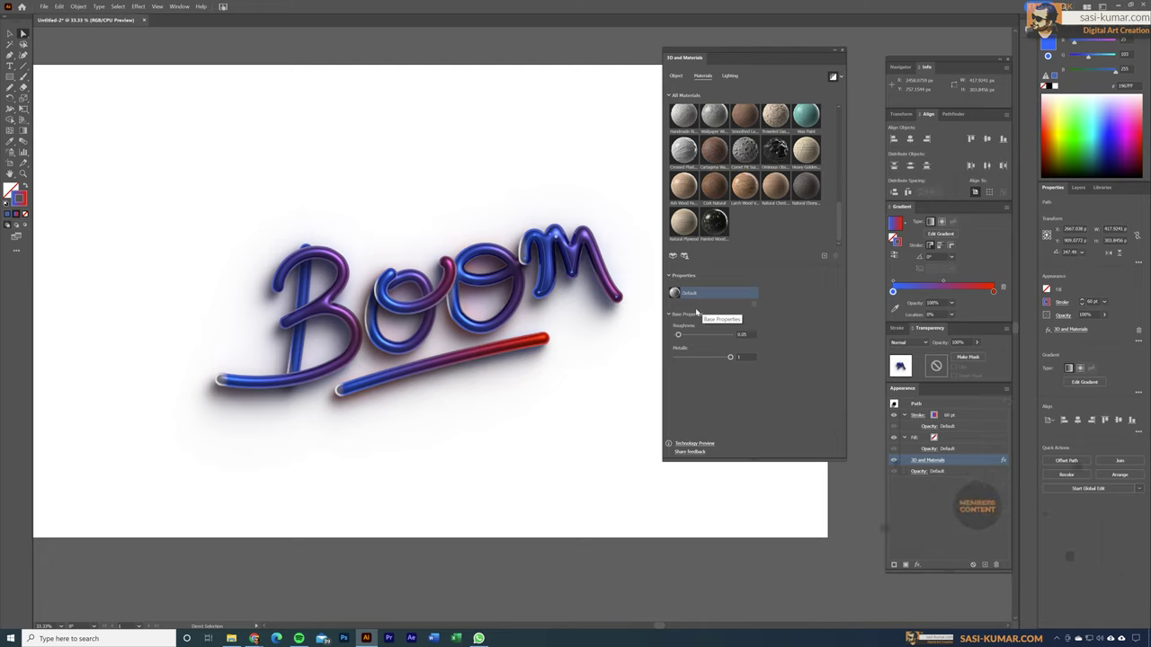
pyautogui.click(843, 53)
# Increase the stroke weight of all the lettering and the underline to 75 pt
pyautogui.press('v')
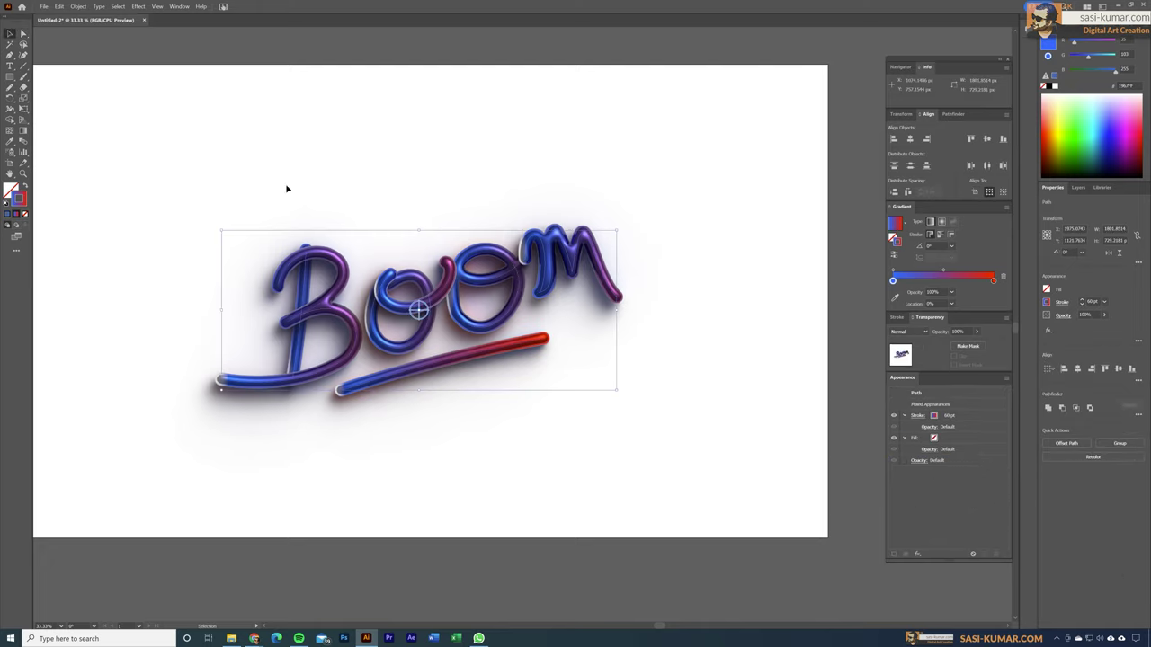
pyautogui.doubleClick(1091, 301)
pyautogui.write('7525')
pyautogui.press('Return')
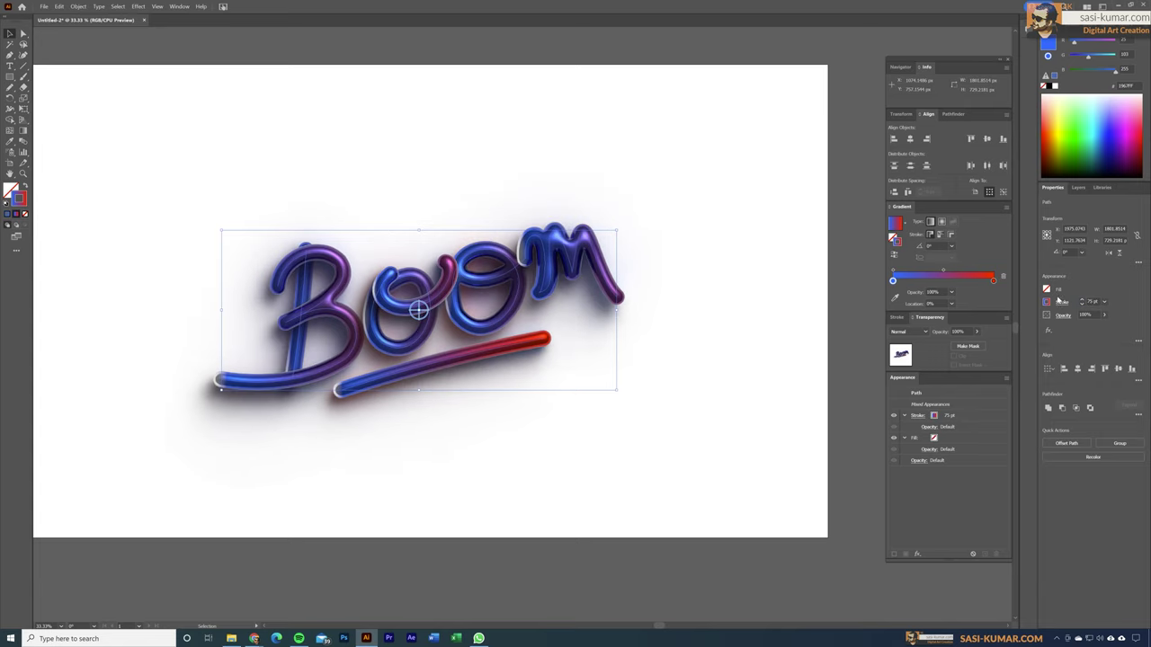
pyautogui.click(444, 153)
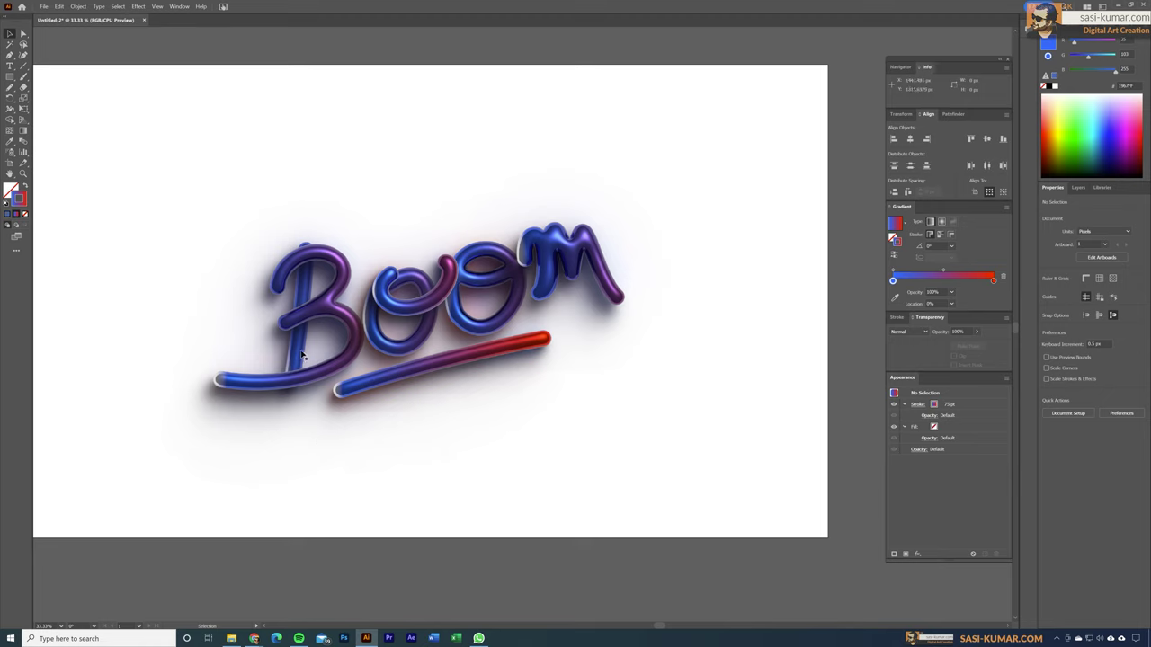
# Set the stroke weight of the B's curved stroke to 85 pt and of the underline to 100 pt
pyautogui.click(24, 33)
pyautogui.click(297, 356)
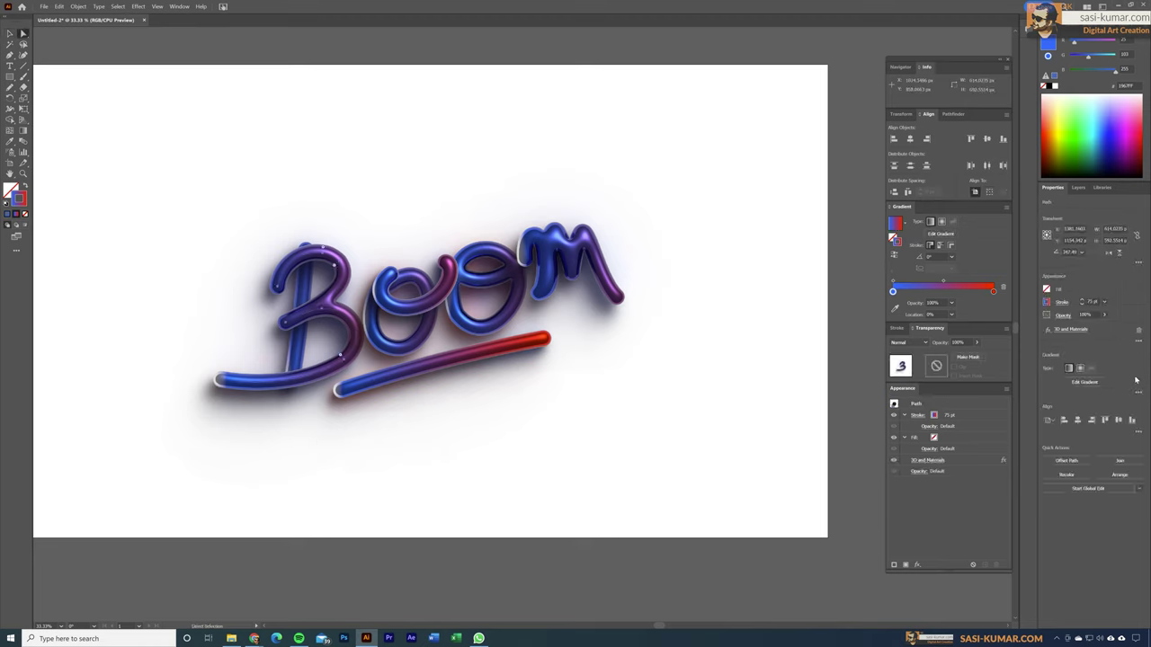
pyautogui.click(1089, 301)
pyautogui.click(1091, 302)
pyautogui.press('Return')
pyautogui.click(458, 371)
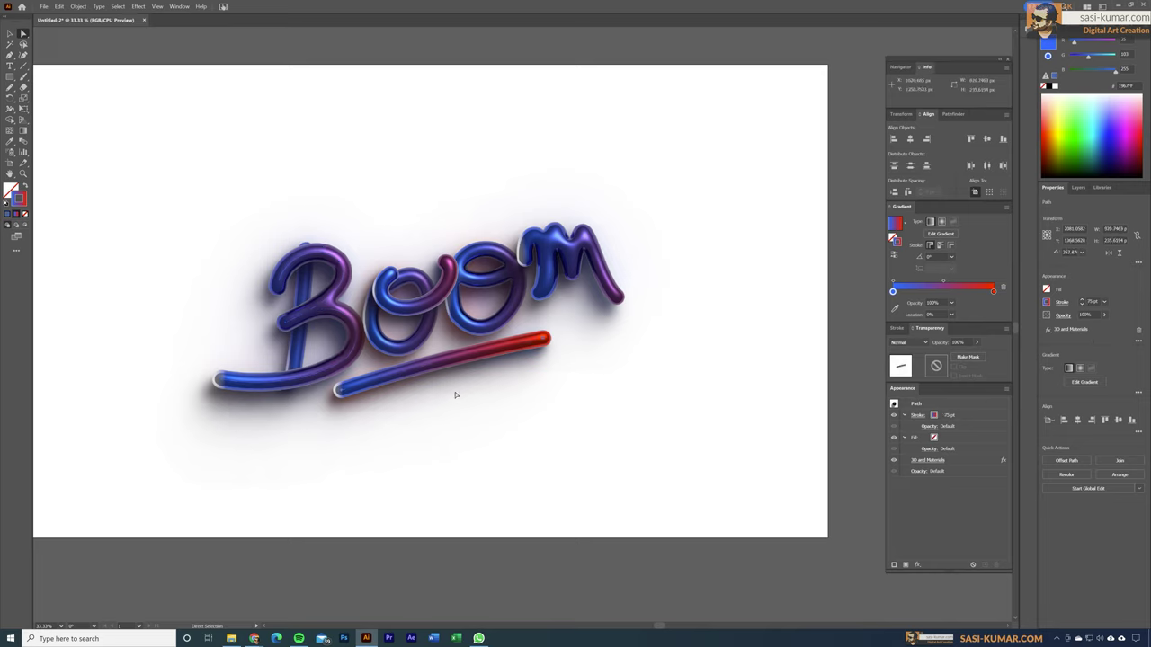
pyautogui.click(1091, 302)
pyautogui.write('8')
pyautogui.press('Return')
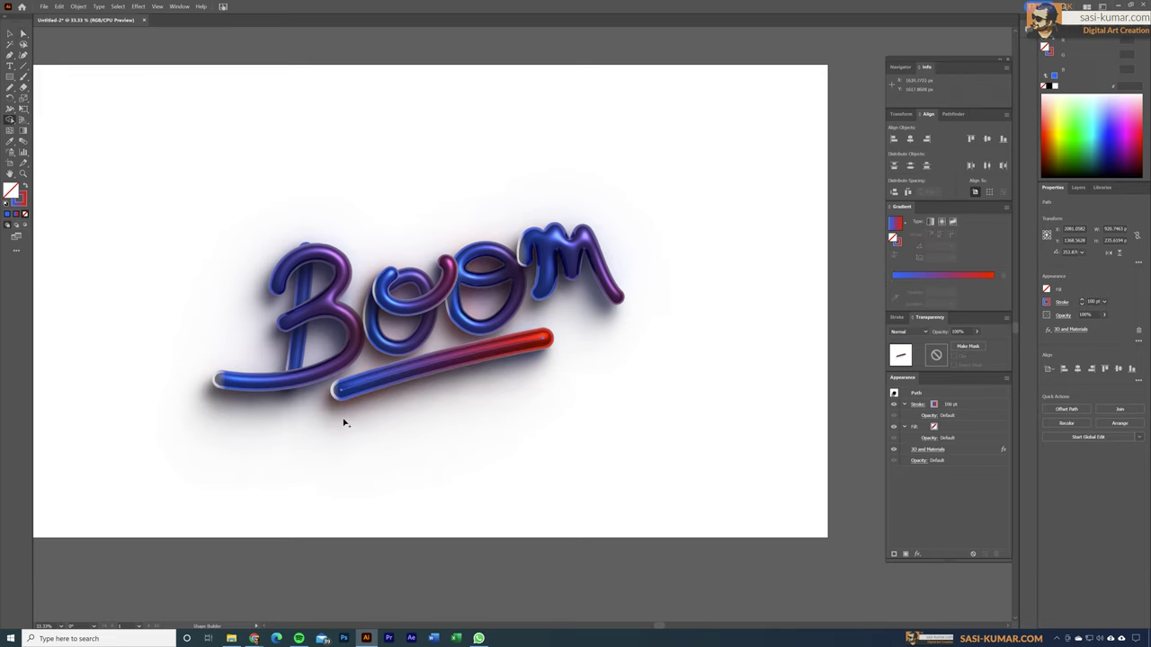
# Hide the underline's 3D effect and taper its blue starting end to a thin point with the Width tool
pyautogui.click(894, 450)
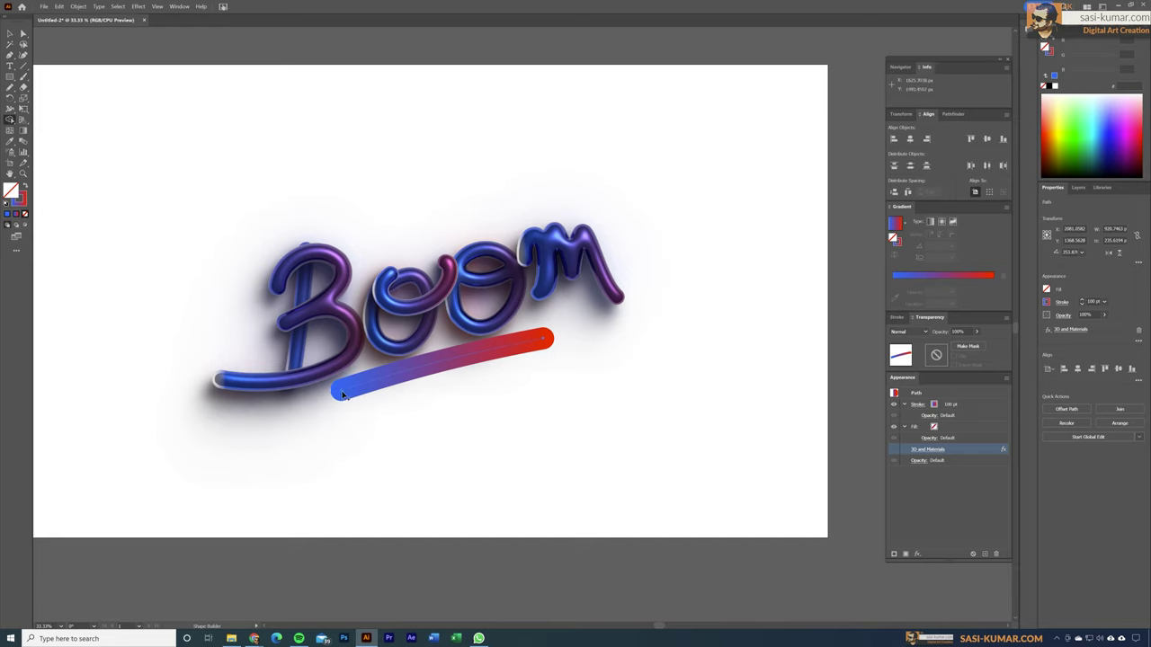
pyautogui.click(10, 33)
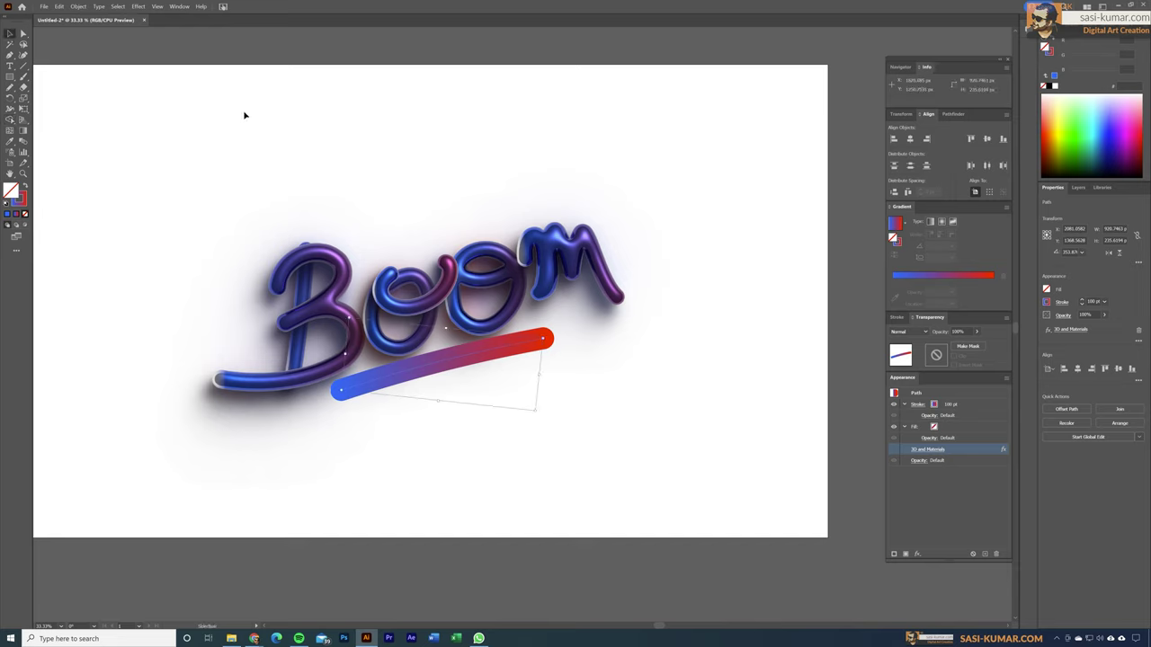
pyautogui.click(297, 116)
pyautogui.click(10, 108)
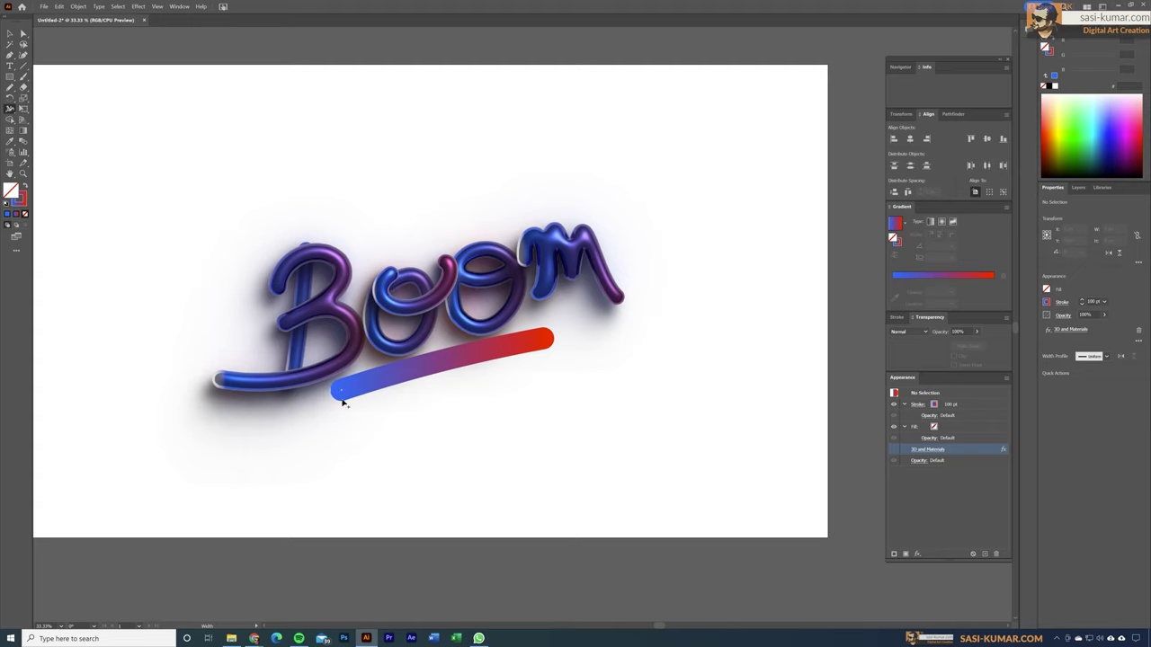
pyautogui.moveTo(340, 391)
pyautogui.mouseDown()
pyautogui.moveTo(349, 422)
pyautogui.moveTo(347, 394)
pyautogui.mouseUp()
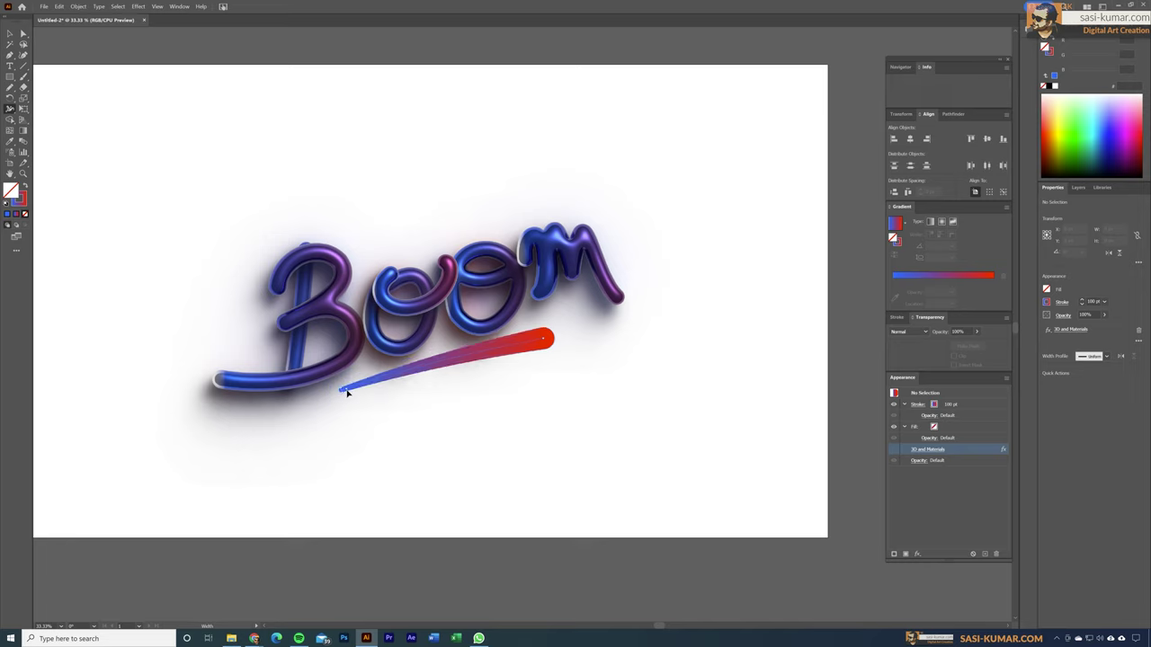
# Move the tapered underline to the right so it sits beneath the two O's and the m
pyautogui.click(10, 34)
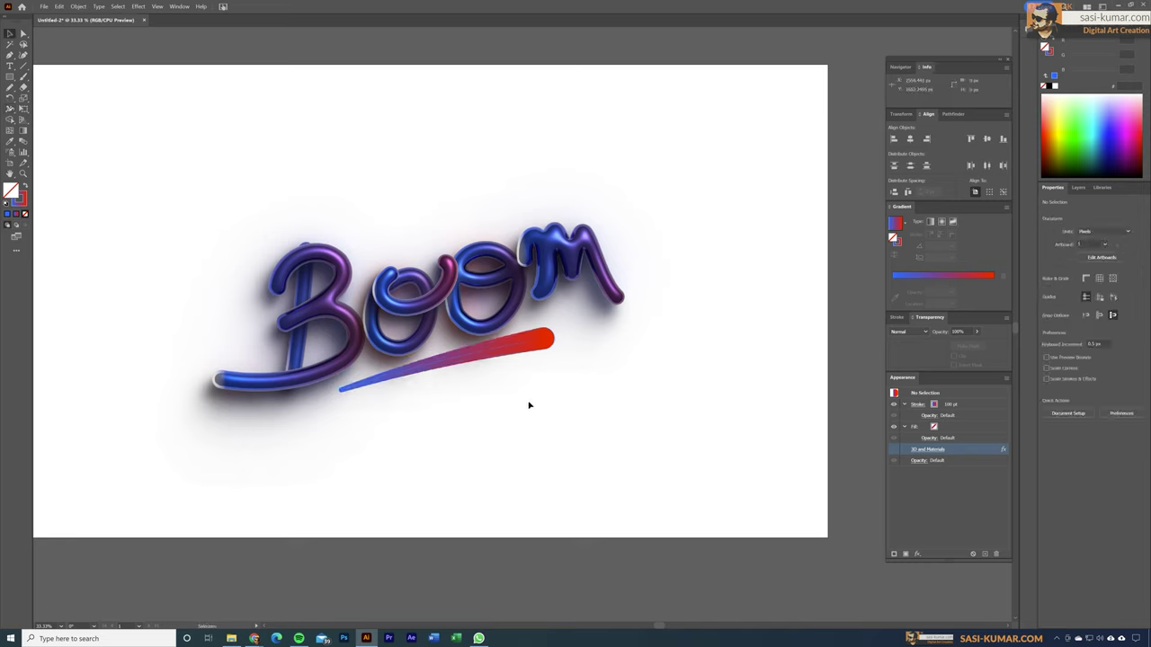
pyautogui.click(509, 351)
pyautogui.moveTo(559, 342); pyautogui.dragTo(610, 331)
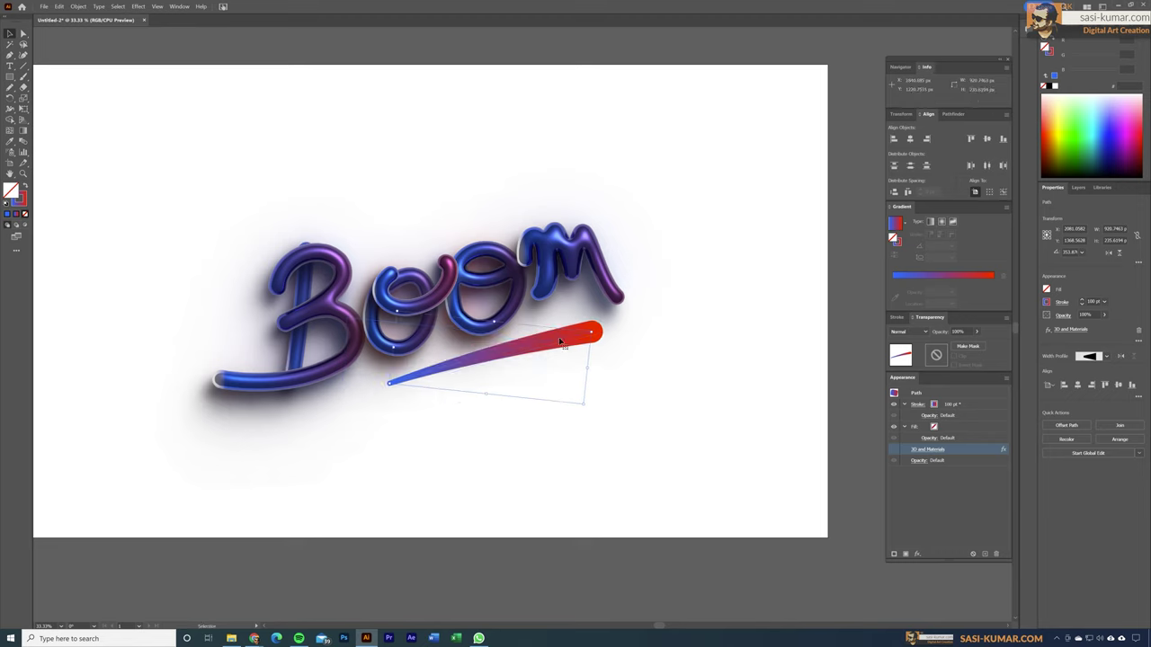
pyautogui.click(54, 381)
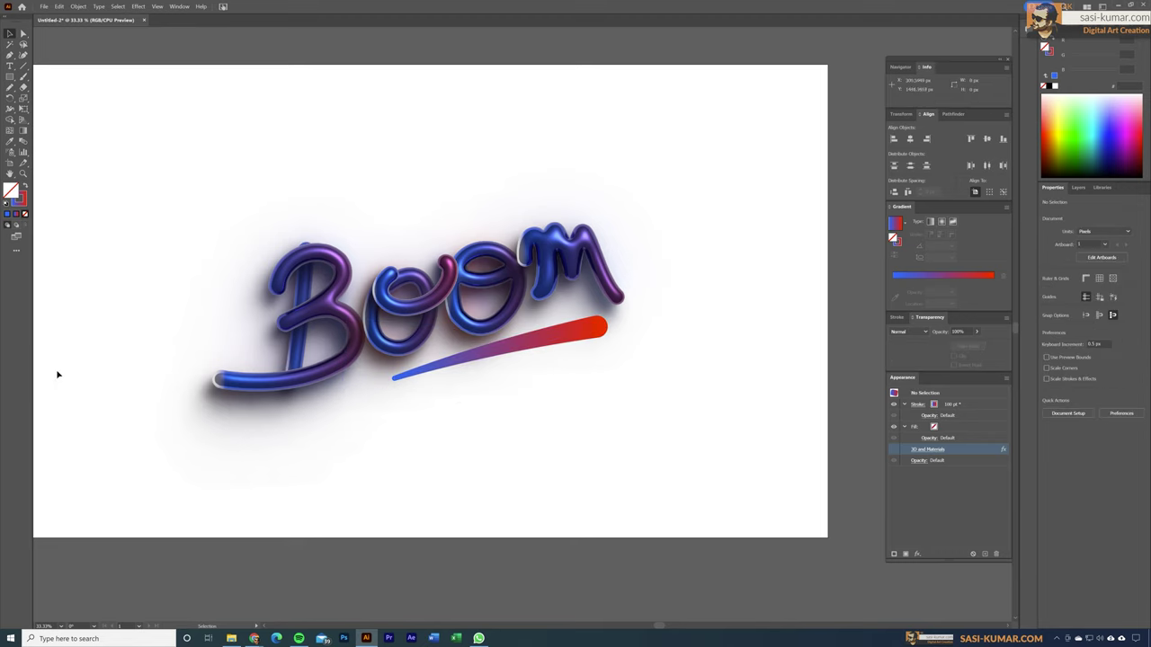
# Hide the 3D effect on the B's curved stroke and thin its bottom tail and middle junction with the Width tool
pyautogui.click(231, 379)
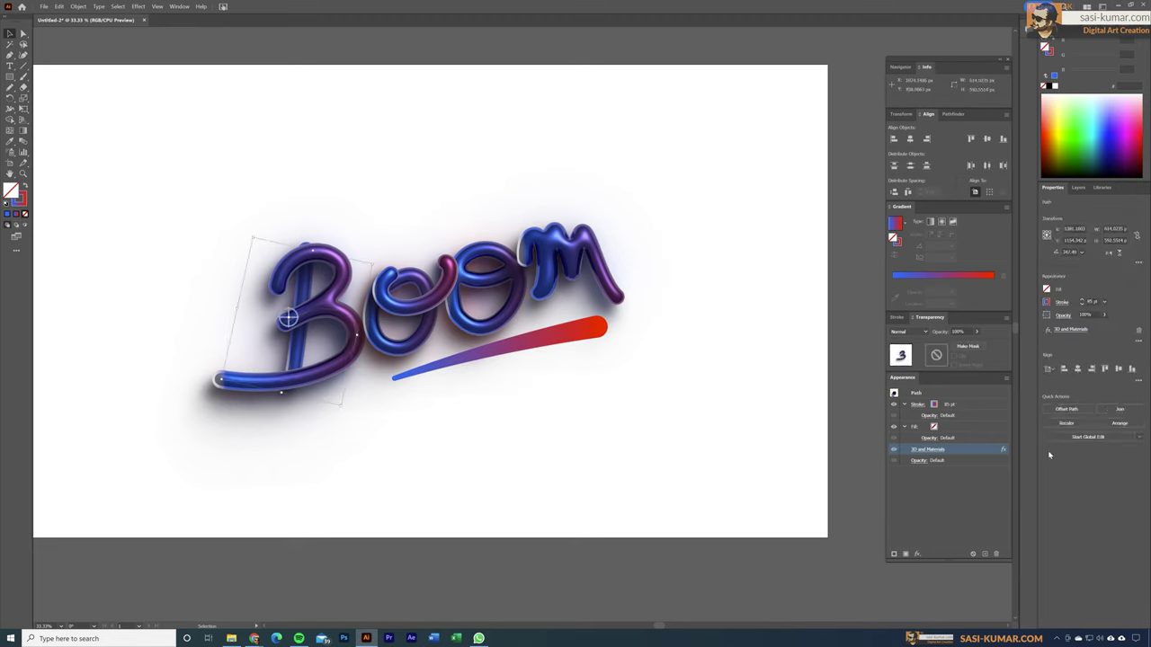
pyautogui.click(893, 450)
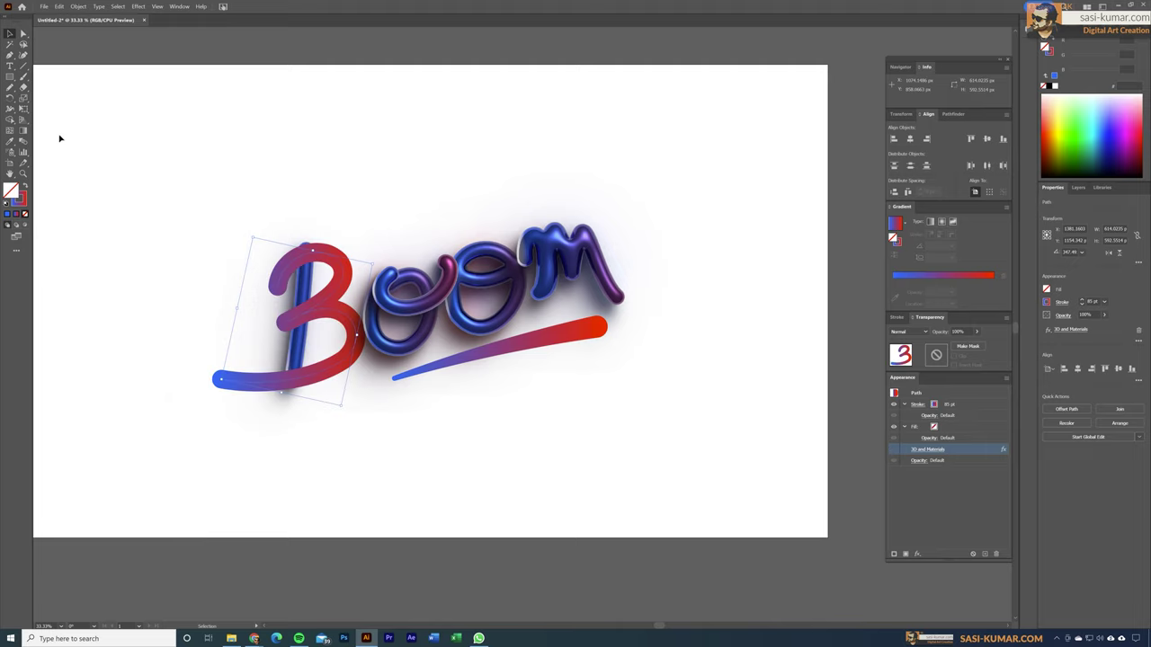
pyautogui.click(10, 109)
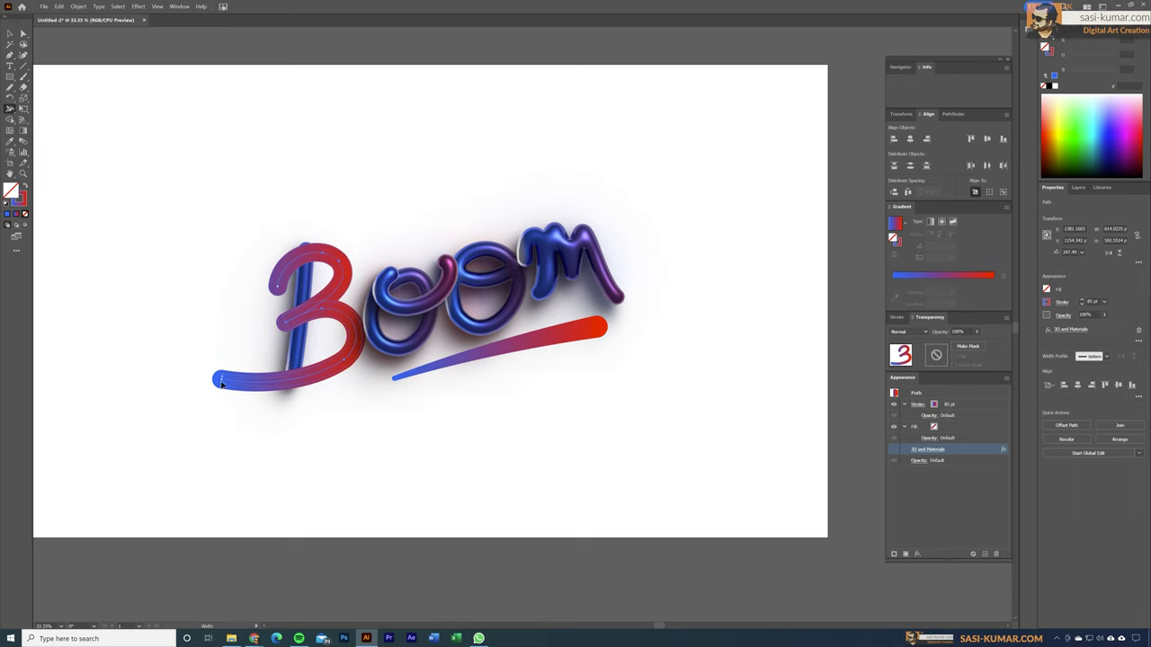
pyautogui.moveTo(221, 383); pyautogui.dragTo(222, 384)
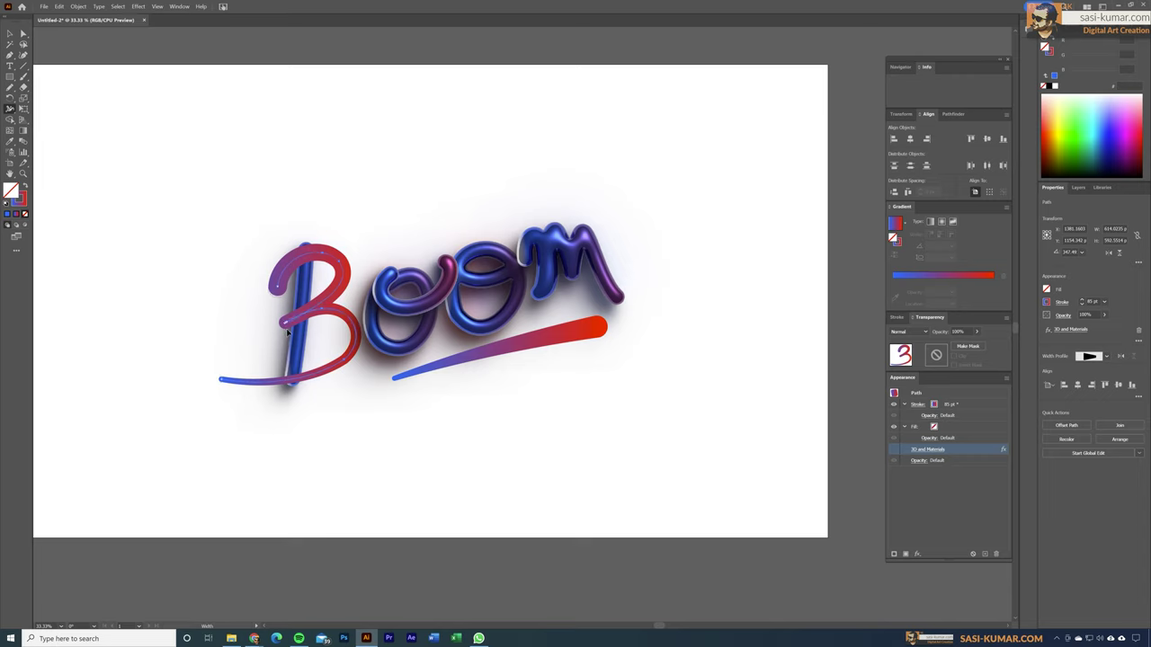
pyautogui.moveTo(287, 333); pyautogui.dragTo(288, 333)
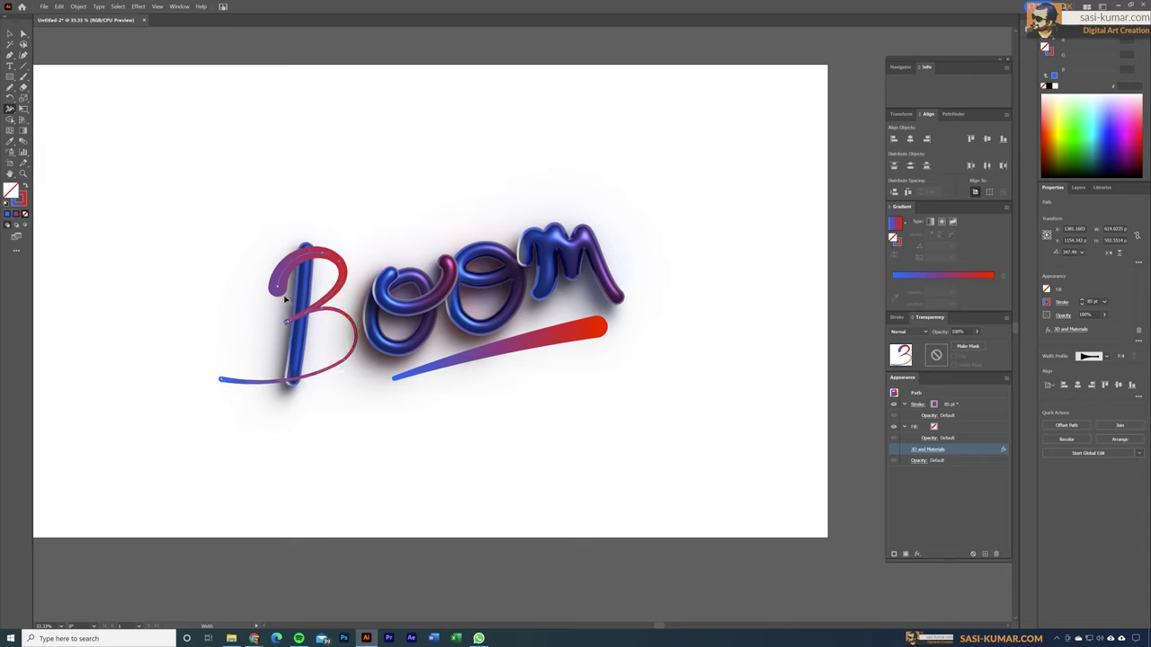
# Increase the stroke weight of the B's curved stroke to 120 pt
pyautogui.click(1081, 300)
pyautogui.click(1081, 300)
pyautogui.click(1081, 299)
pyautogui.click(1088, 302)
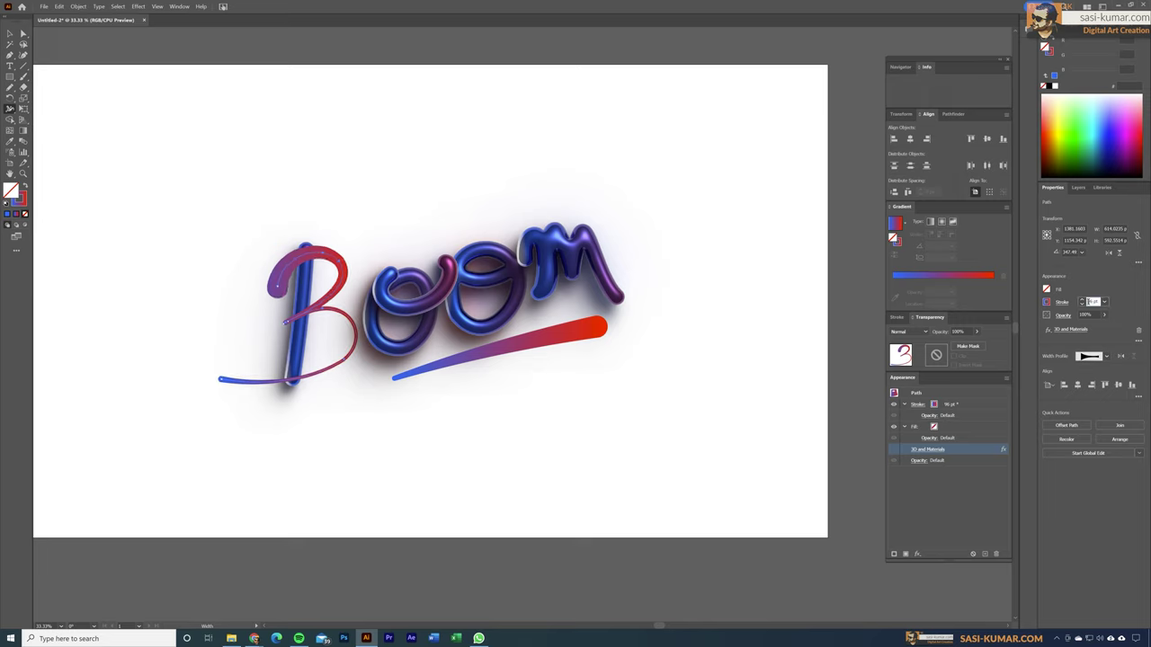
pyautogui.press('Return')
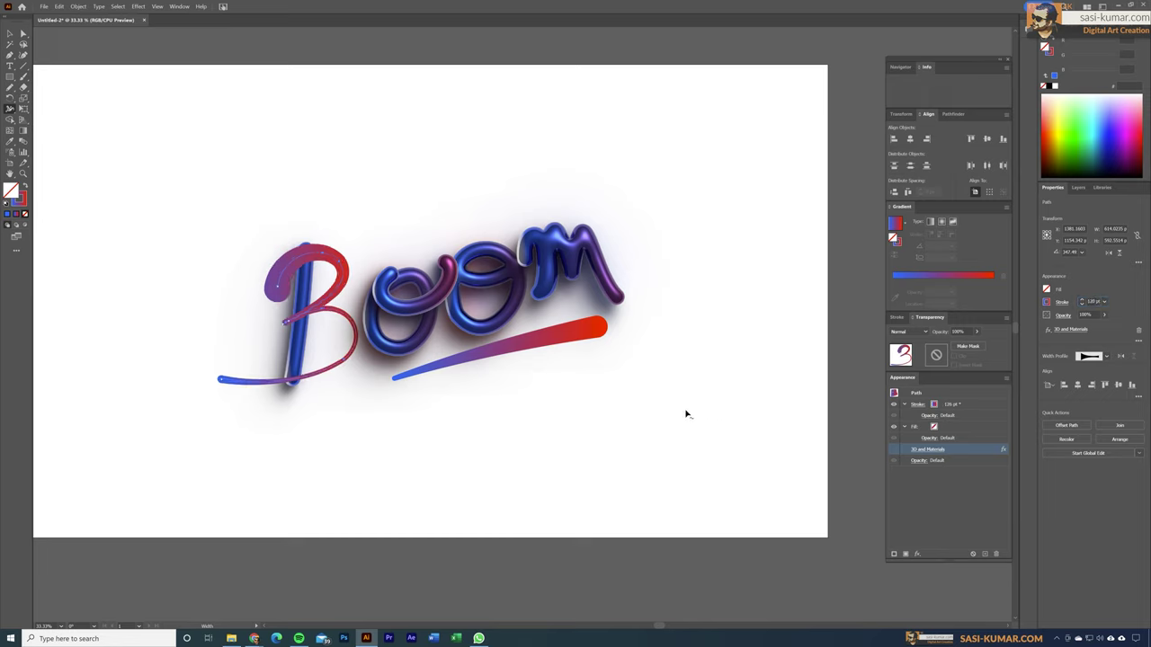
pyautogui.click(10, 33)
pyautogui.click(336, 138)
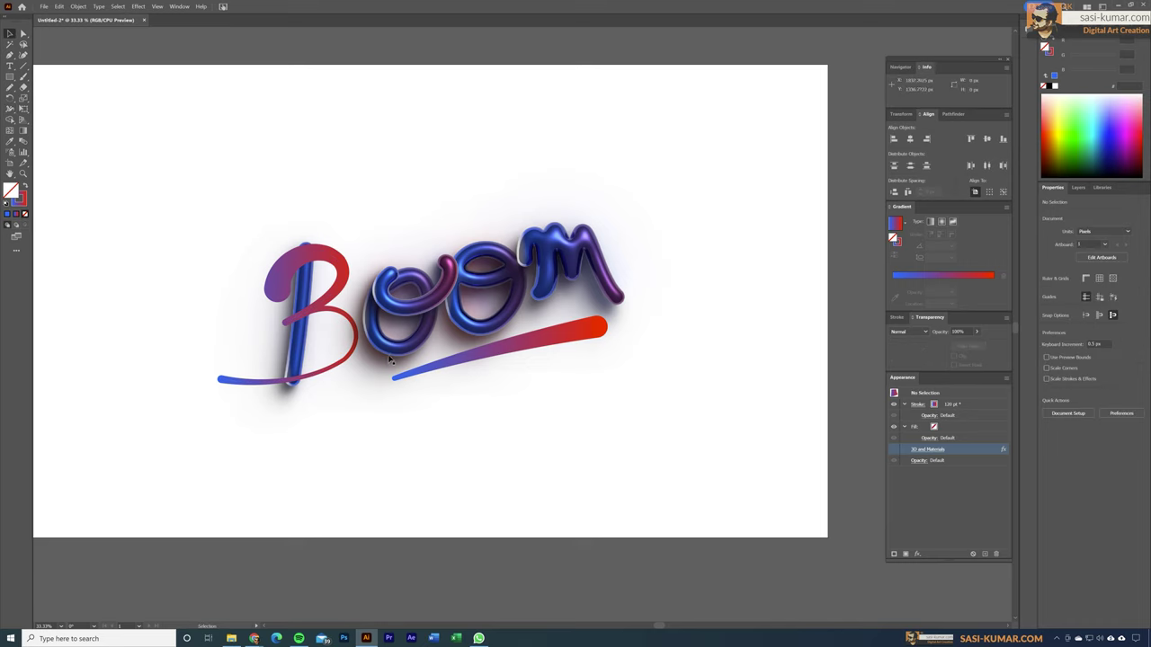
# Hide the 3D effect on the first O and its connecting stroke, and save the document
pyautogui.click(391, 352)
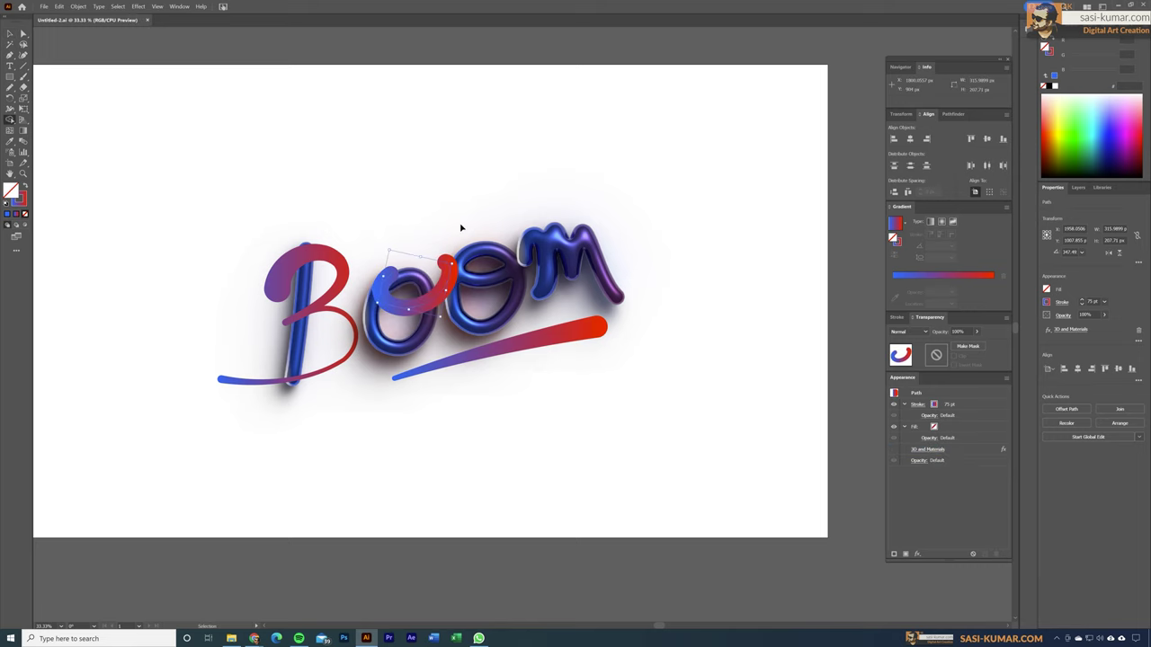
pyautogui.scroll(4, 460, 229)
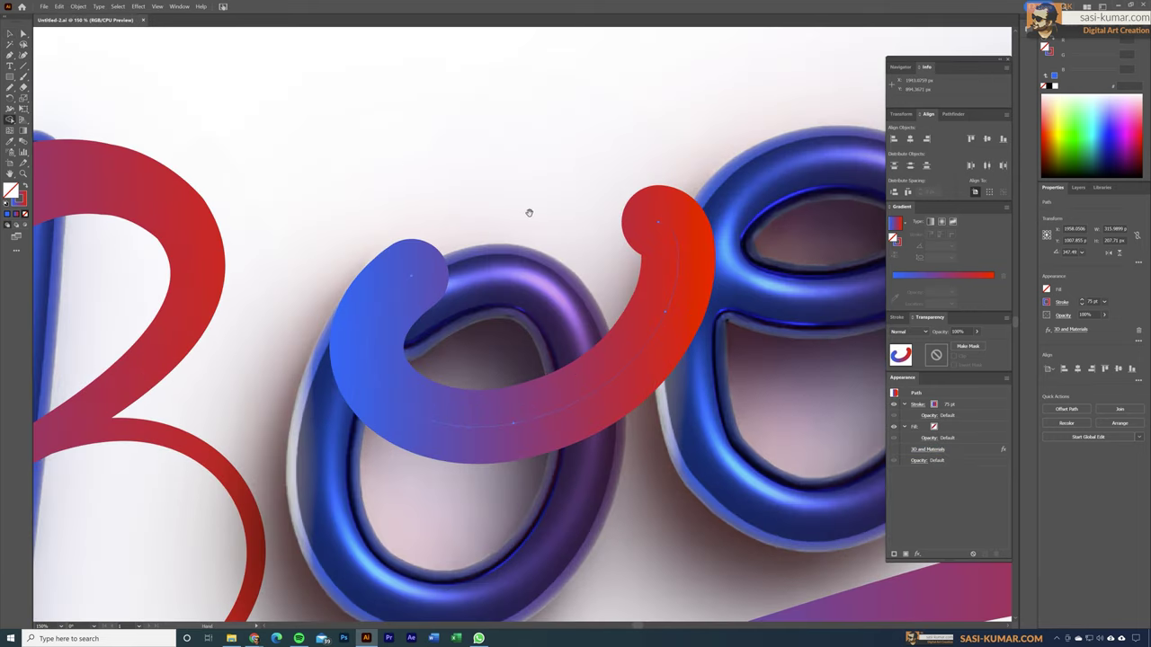
pyautogui.moveTo(529, 212); pyautogui.dragTo(354, 134)
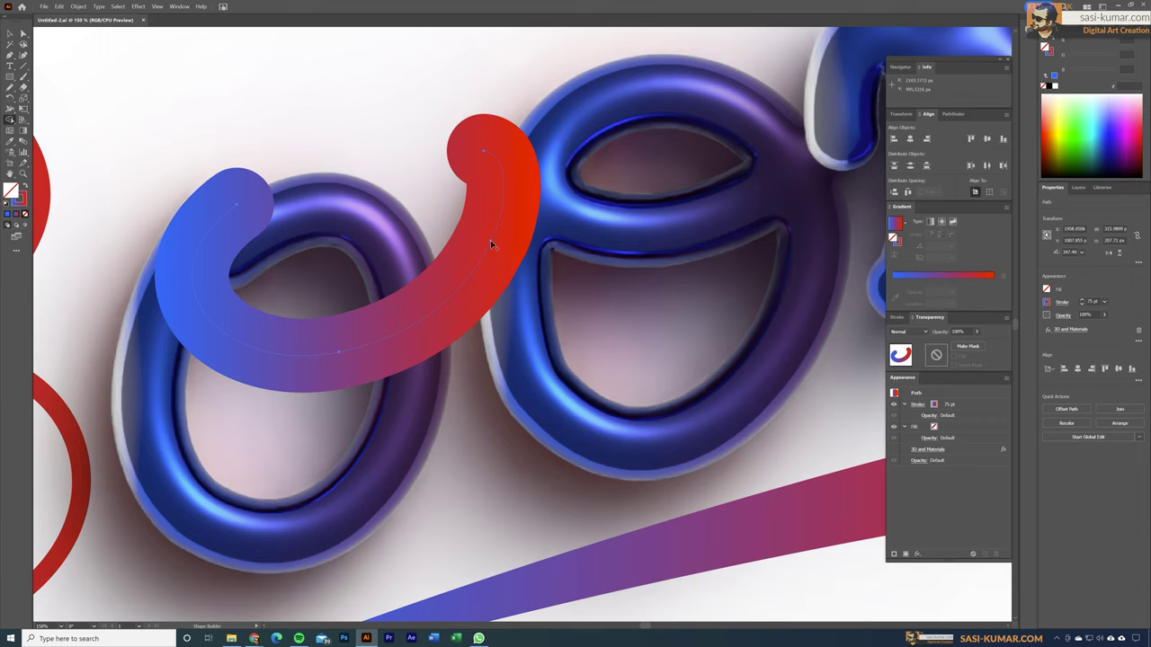
pyautogui.click(10, 34)
pyautogui.click(540, 216)
pyautogui.click(148, 359)
pyautogui.click(893, 450)
pyautogui.hotkey('shift', 'm')
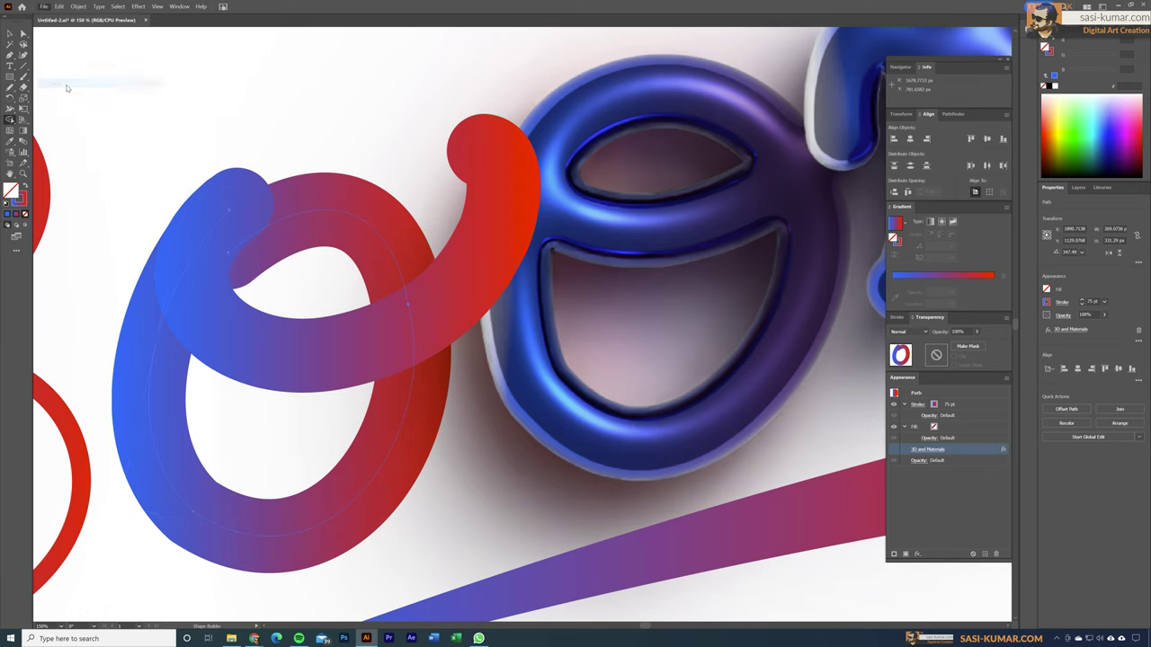
pyautogui.click(179, 6)
pyautogui.click(363, 94)
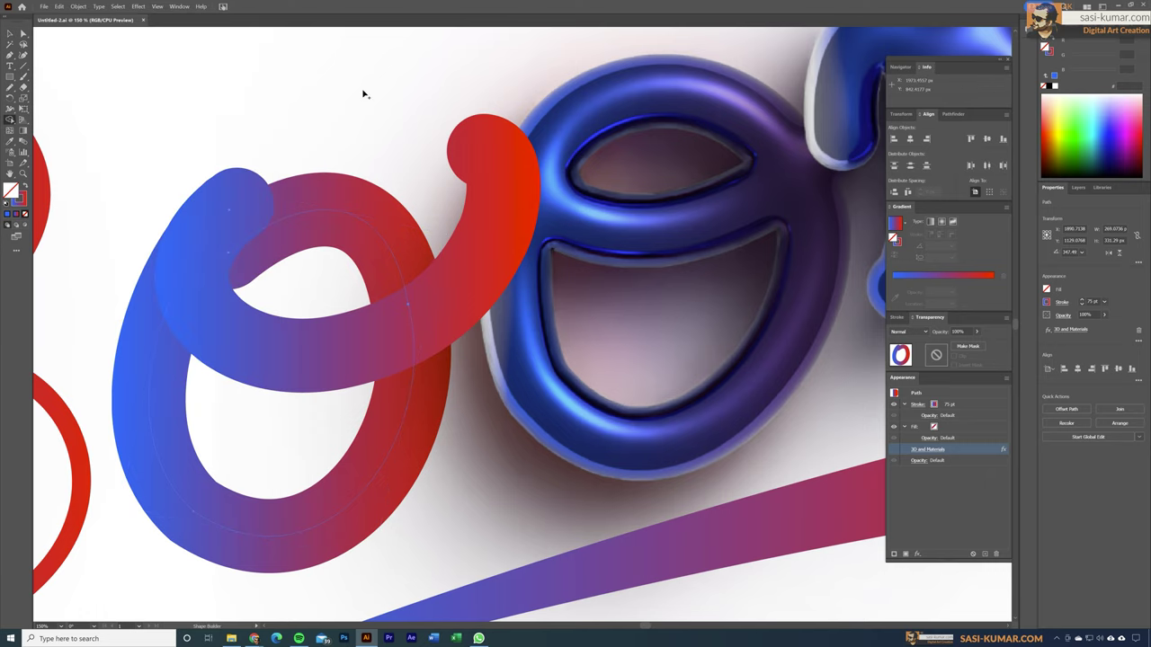
# Hide the 3D effect on the remaining lettering: the second O, the m and the B's stem
pyautogui.hotkey('ctrl', '-')
pyautogui.hotkey('ctrl', '-')
pyautogui.hotkey('ctrl', '-')
pyautogui.hotkey('ctrl', '-')
pyautogui.click(13, 33)
pyautogui.click(524, 267)
pyautogui.click(469, 288)
pyautogui.hotkey('ctrl', 'z')
pyautogui.hotkey('ctrl', 'z')
pyautogui.hotkey('ctrl', 'z')
pyautogui.hotkey('ctrl', 'z')
pyautogui.hotkey('ctrl', 'z')
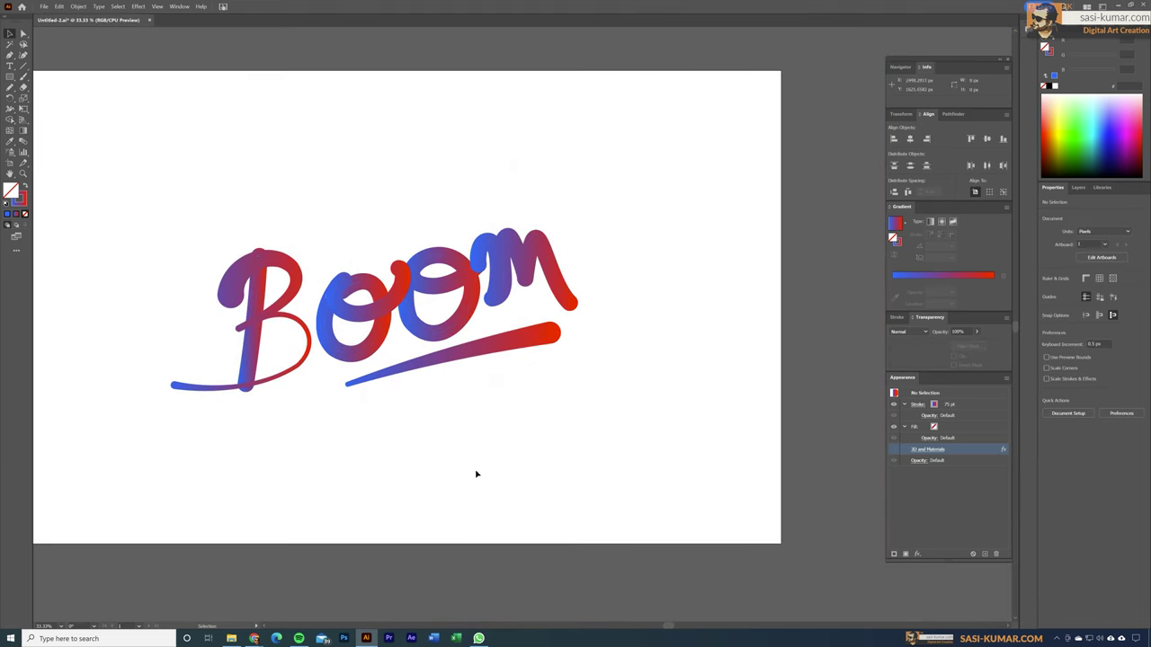
# Narrow the red end of the first O's connecting stroke with the Width tool
pyautogui.hscroll(-1, 488, 450)
pyautogui.scroll(2, 256, 367)
pyautogui.press('d')
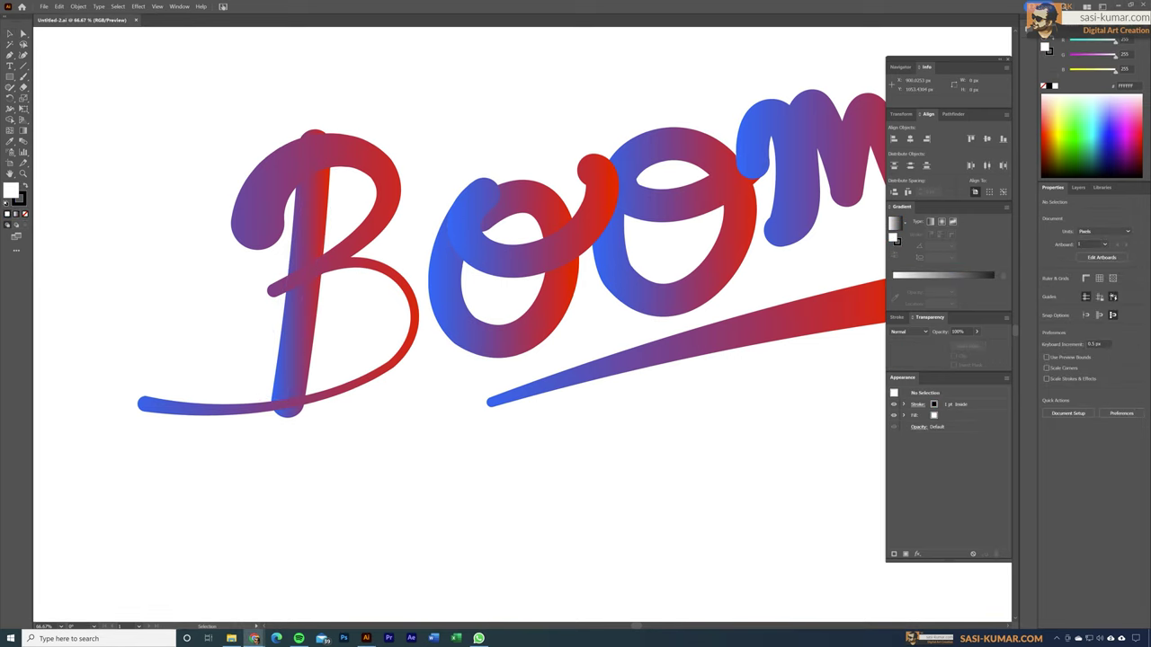
pyautogui.click(500, 262)
pyautogui.hotkey('shift', 'w')
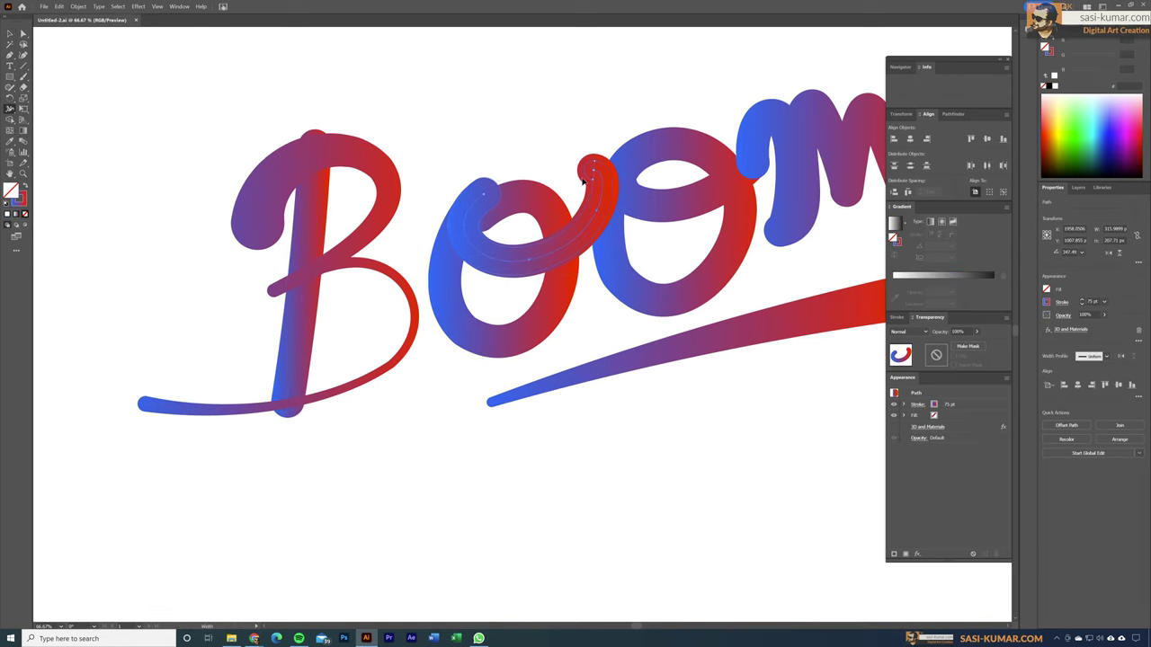
pyautogui.moveTo(586, 183); pyautogui.dragTo(583, 187)
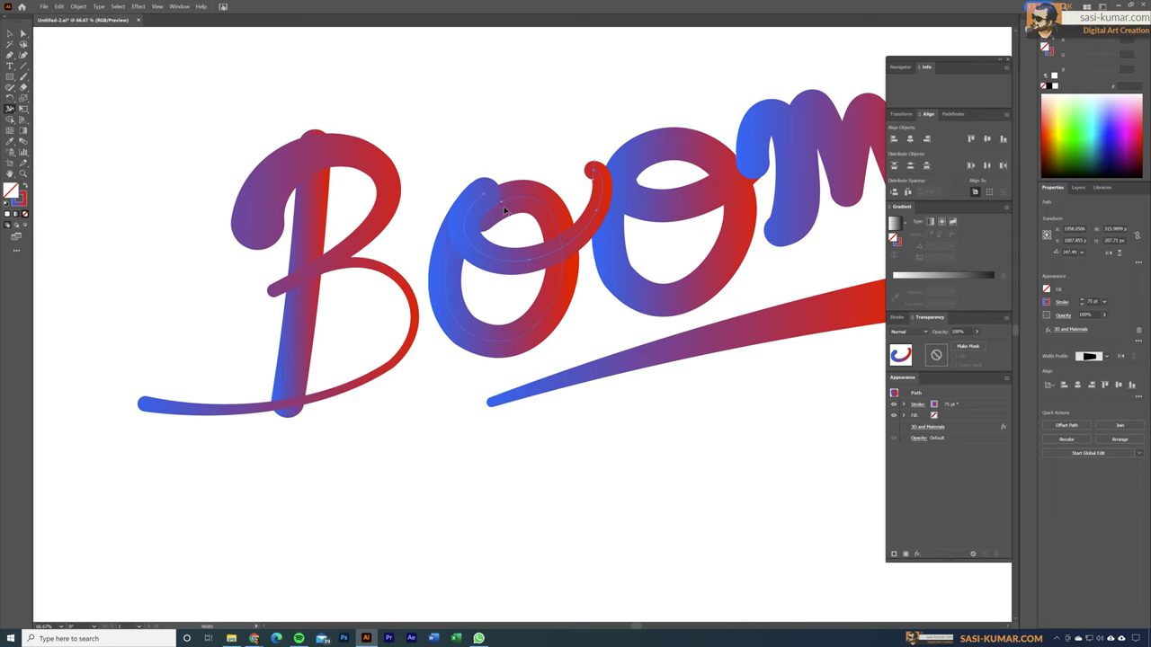
# Taper the inner end of the first O's loop, beneath the connecting stroke, with the Width tool
pyautogui.click(10, 33)
pyautogui.click(538, 336)
pyautogui.hotkey('shift', 'm')
pyautogui.click(10, 34)
pyautogui.doubleClick(449, 265)
pyautogui.hotkey('shift', 'w')
pyautogui.moveTo(482, 219); pyautogui.dragTo(483, 225)
pyautogui.press('v')
pyautogui.doubleClick(518, 133)
# Vary the second O's stroke with the Width tool, keeping its blue side thick and its red end beside the m thin
pyautogui.moveTo(518, 132); pyautogui.dragTo(501, 135)
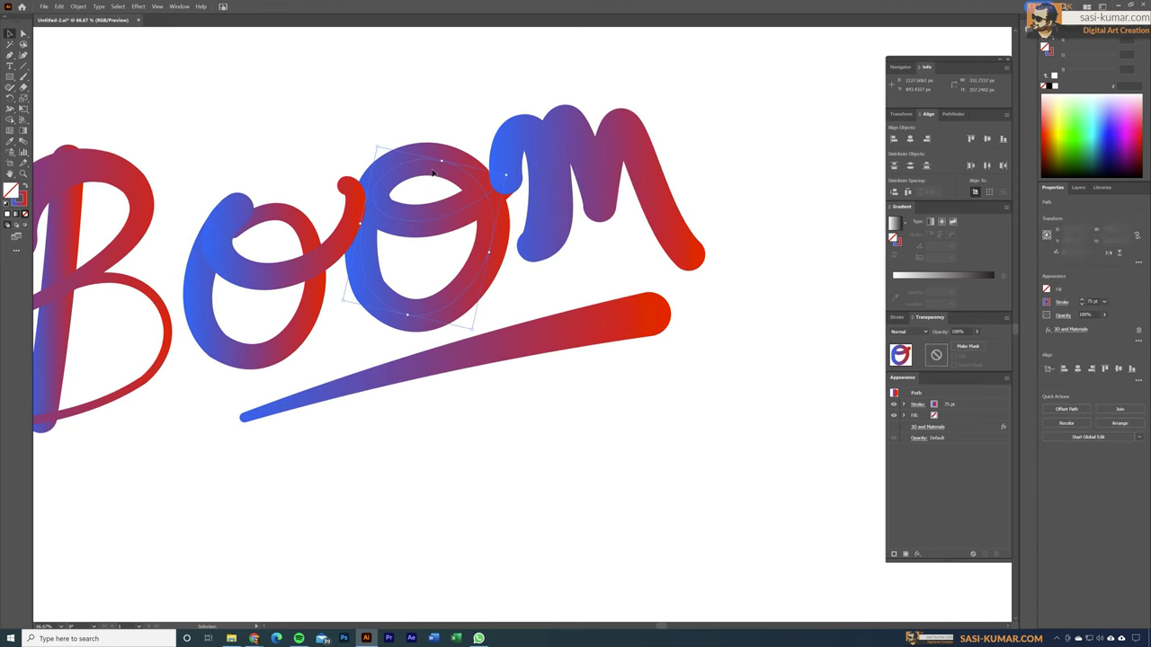
pyautogui.doubleClick(372, 207)
pyautogui.hotkey('shift', 'w')
pyautogui.moveTo(374, 209); pyautogui.dragTo(379, 200)
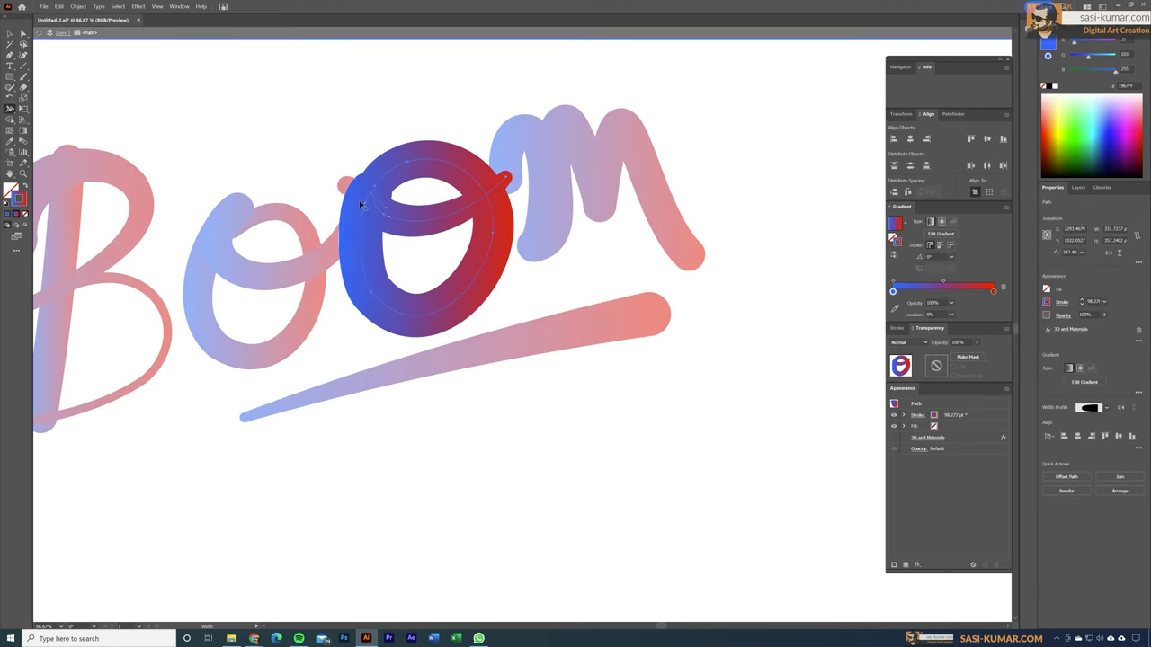
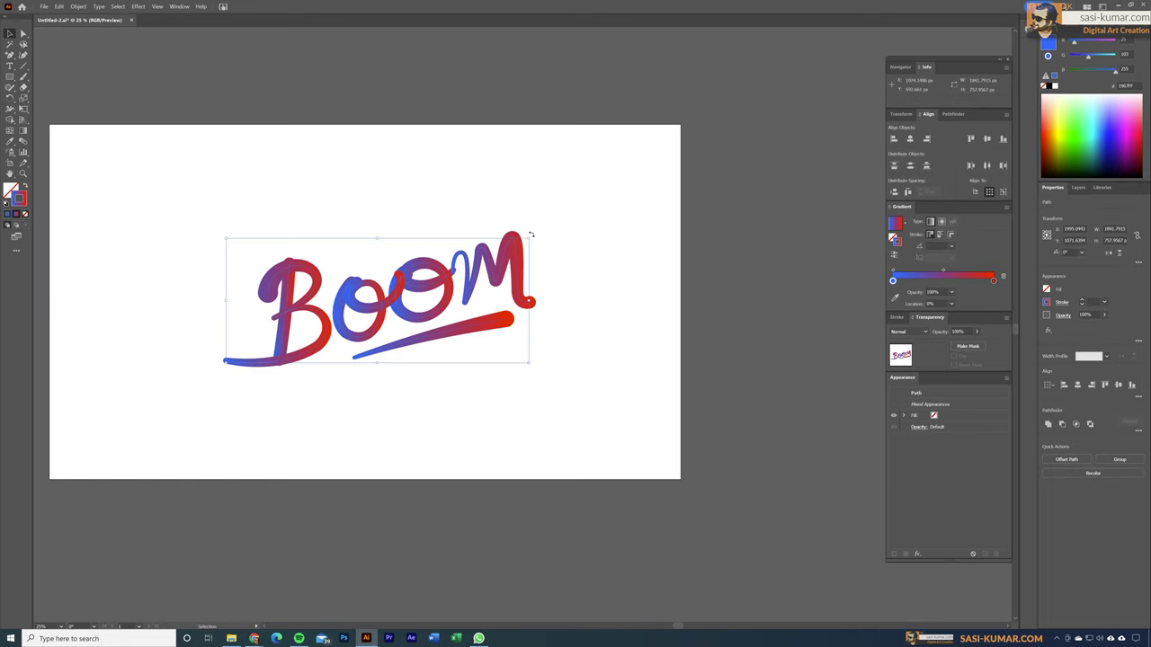
# Turn the 3D effect back on for the B's curved stroke and the underline
pyautogui.click(319, 338)
pyautogui.click(893, 437)
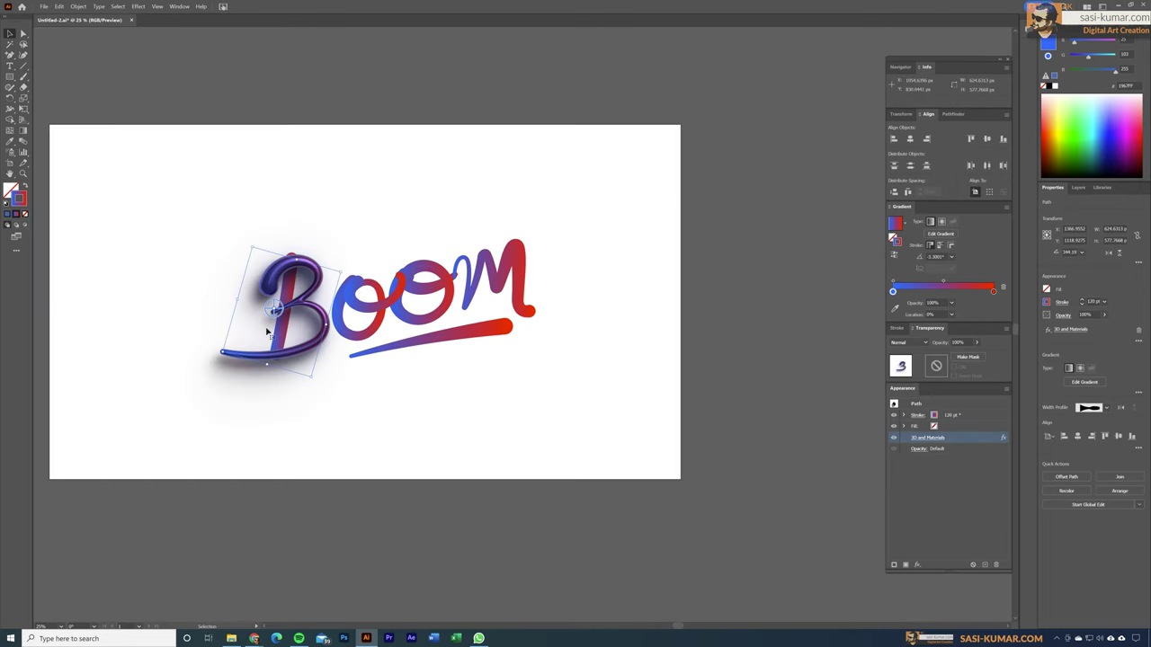
pyautogui.click(530, 312)
pyautogui.click(426, 339)
pyautogui.click(892, 437)
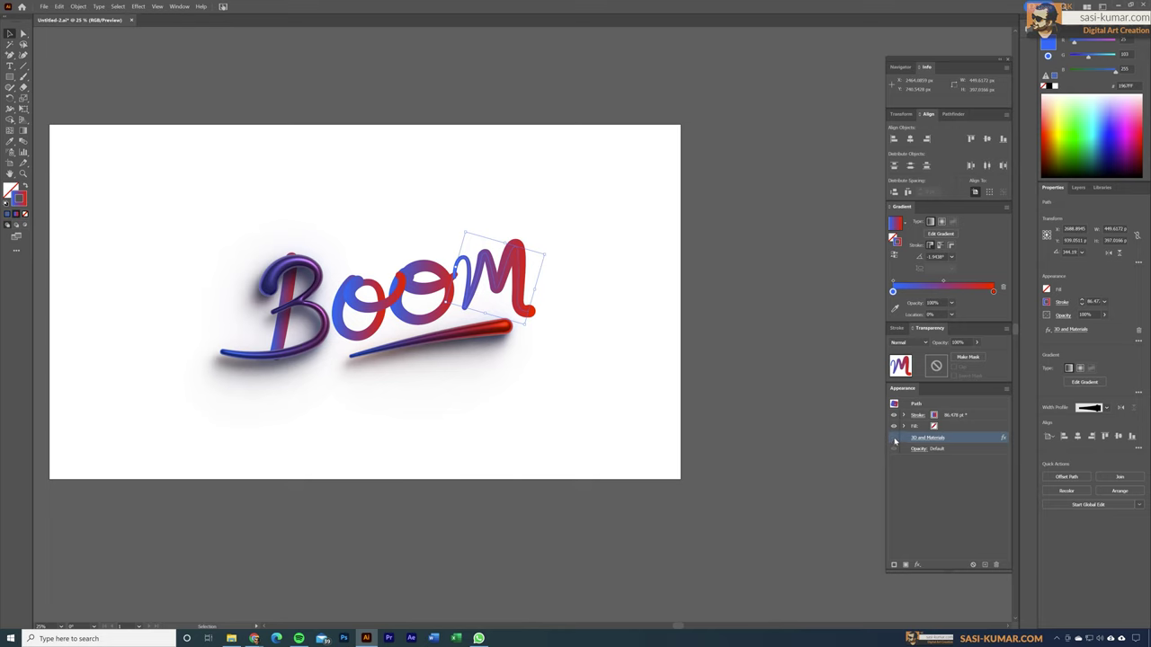
# Turn the 3D effect back on for the m, both O's, the connecting stroke and the B's stem
pyautogui.click(893, 437)
pyautogui.hotkey('ctrl', 'y')
pyautogui.click(349, 336)
pyautogui.click(893, 437)
pyautogui.hotkey('ctrl', 'y')
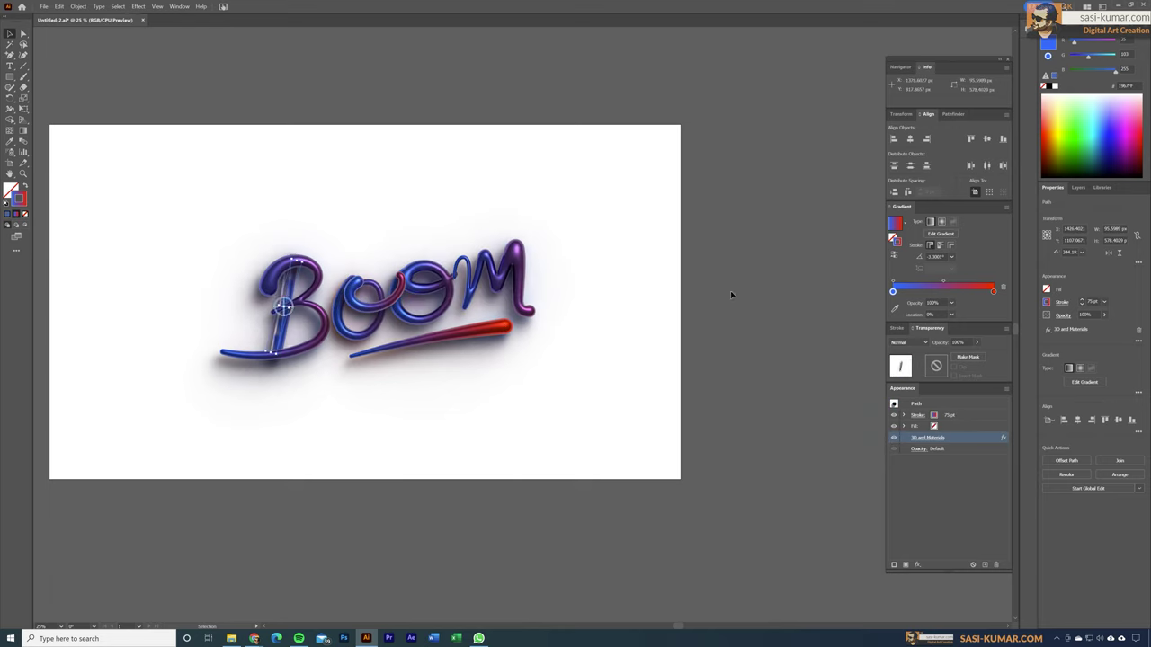
# Scale up all the lettering with its underline slightly and reposition it around the artboard's centre
pyautogui.hotkey('ctrl', 'a')
pyautogui.moveTo(582, 354); pyautogui.dragTo(603, 370)
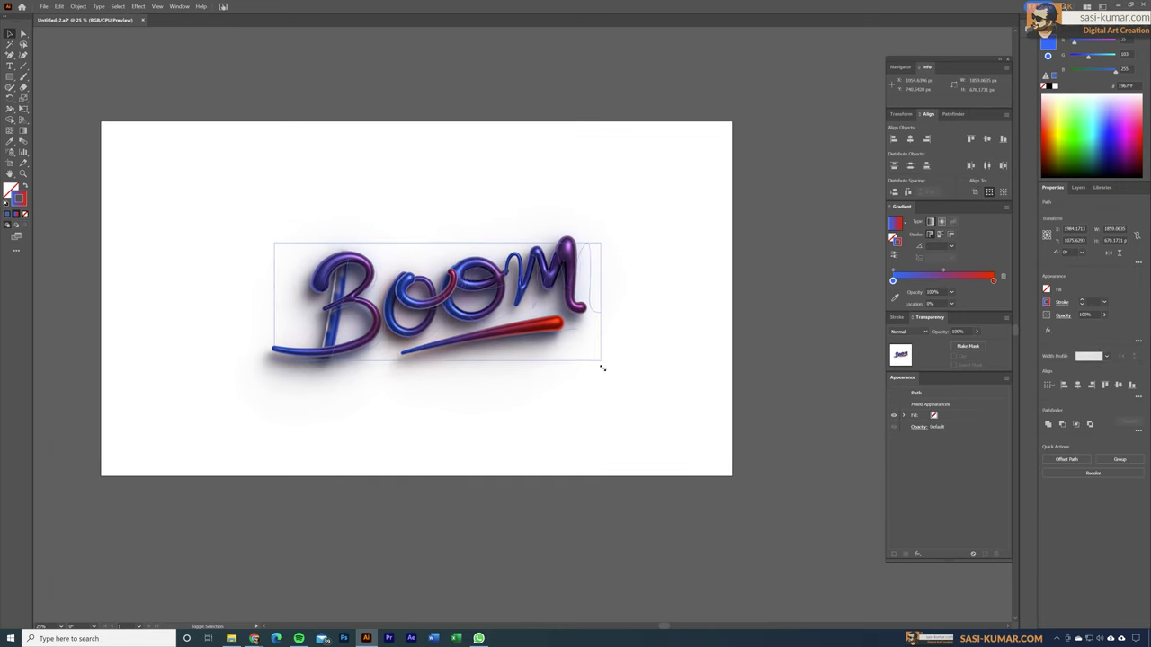
pyautogui.moveTo(439, 303)
pyautogui.mouseDown()
pyautogui.moveTo(403, 303)
pyautogui.moveTo(413, 303)
pyautogui.mouseUp()
pyautogui.click(449, 158)
# Draw a rectangle covering the whole artboard
pyautogui.press('m')
pyautogui.moveTo(101, 121); pyautogui.dragTo(732, 476)
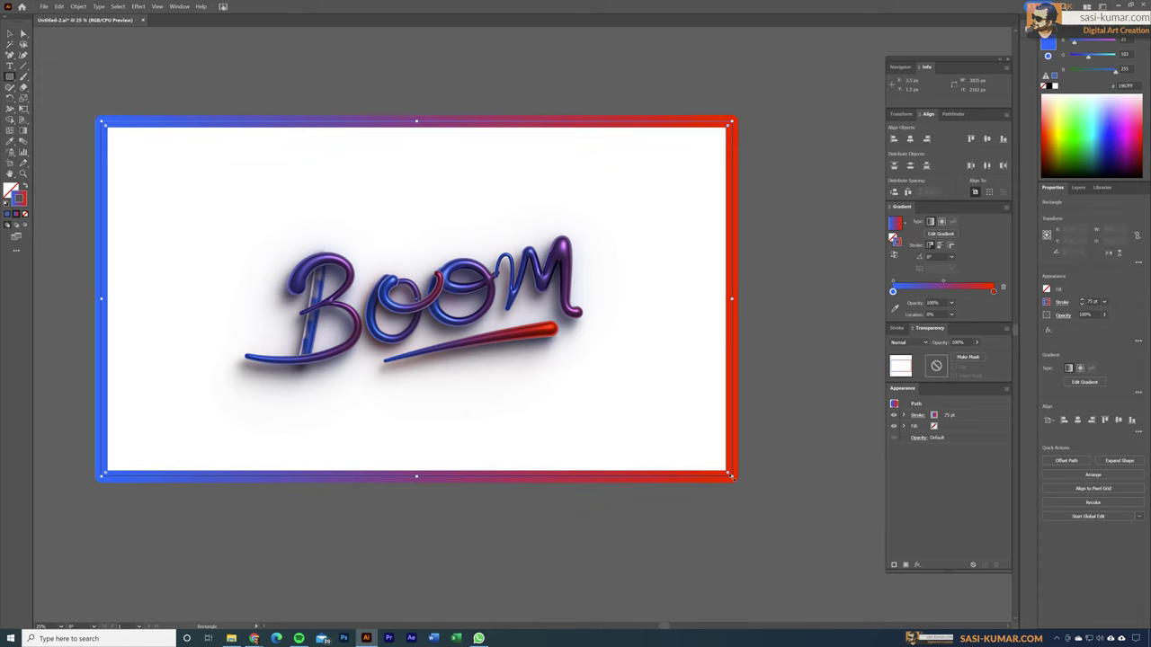
# Give the full-artboard rectangle the blue-to-red gradient as fill with no stroke, and send it behind the lettering
pyautogui.click(24, 186)
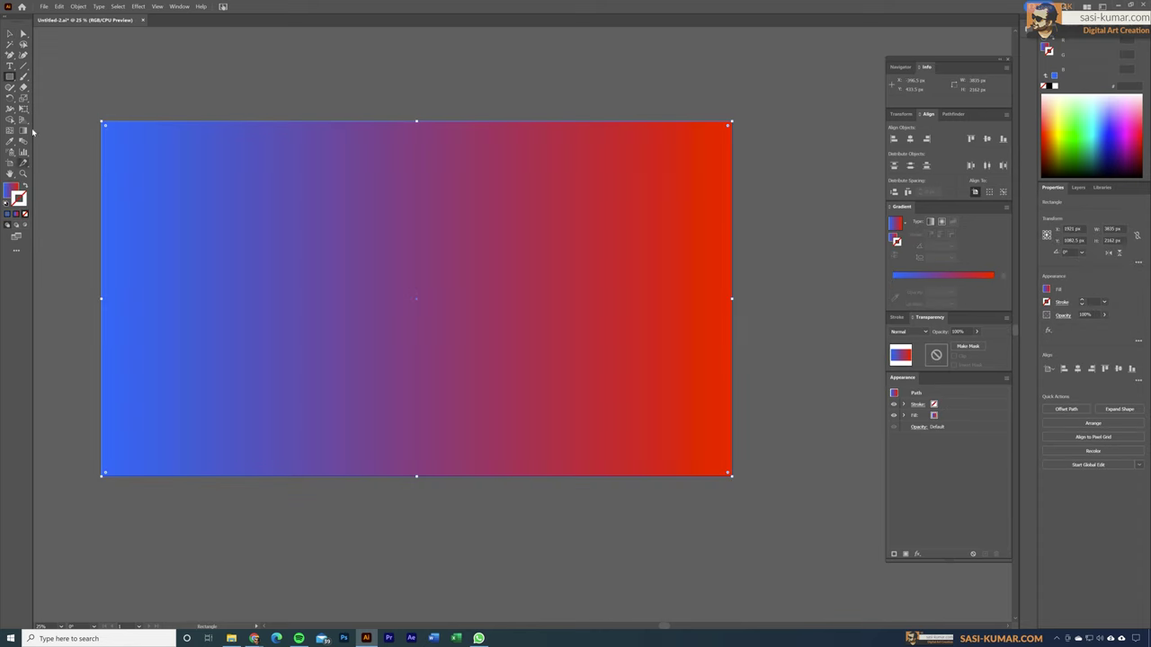
pyautogui.click(10, 33)
pyautogui.rightClick(347, 208)
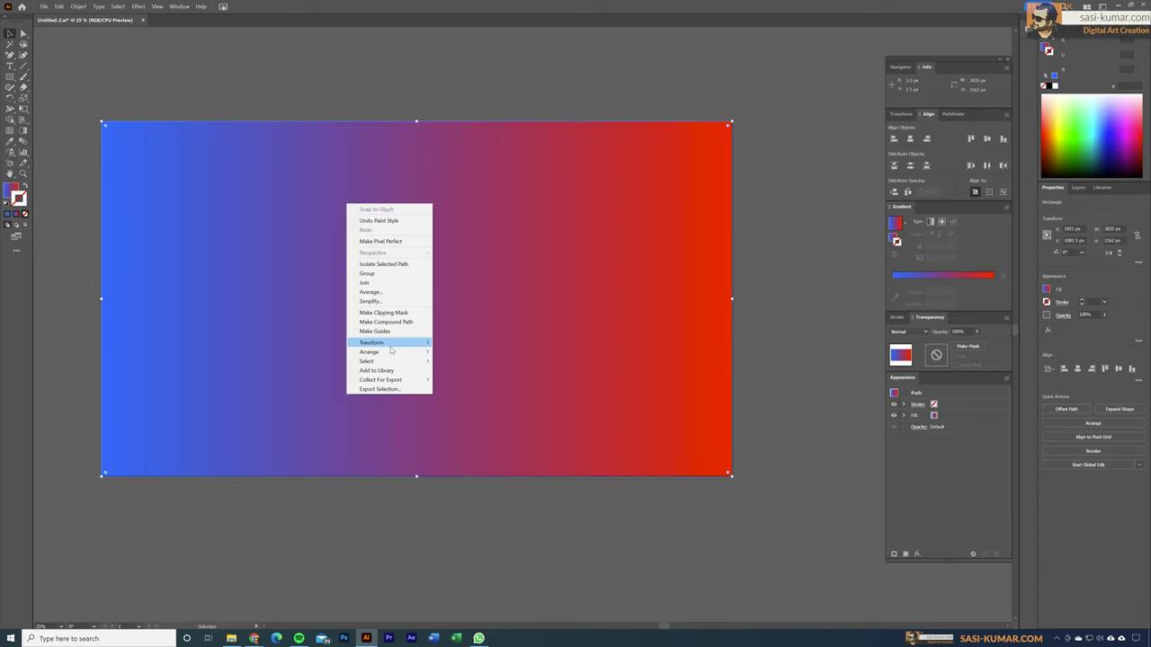
pyautogui.moveTo(392, 352)
pyautogui.click(490, 381)
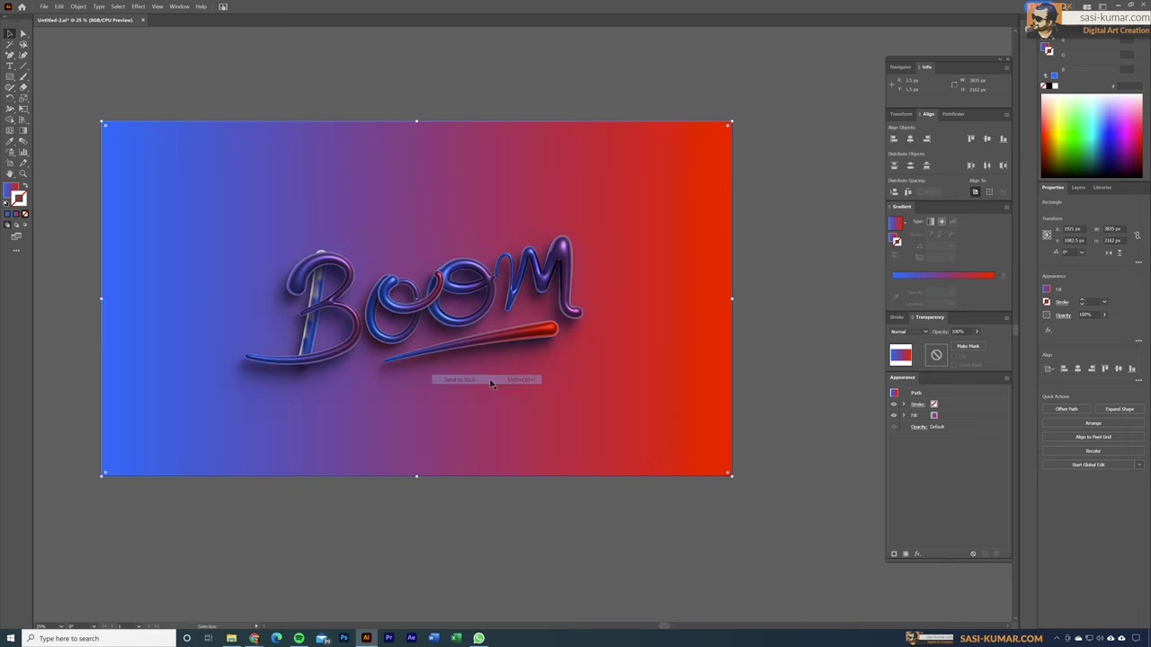
pyautogui.click(453, 76)
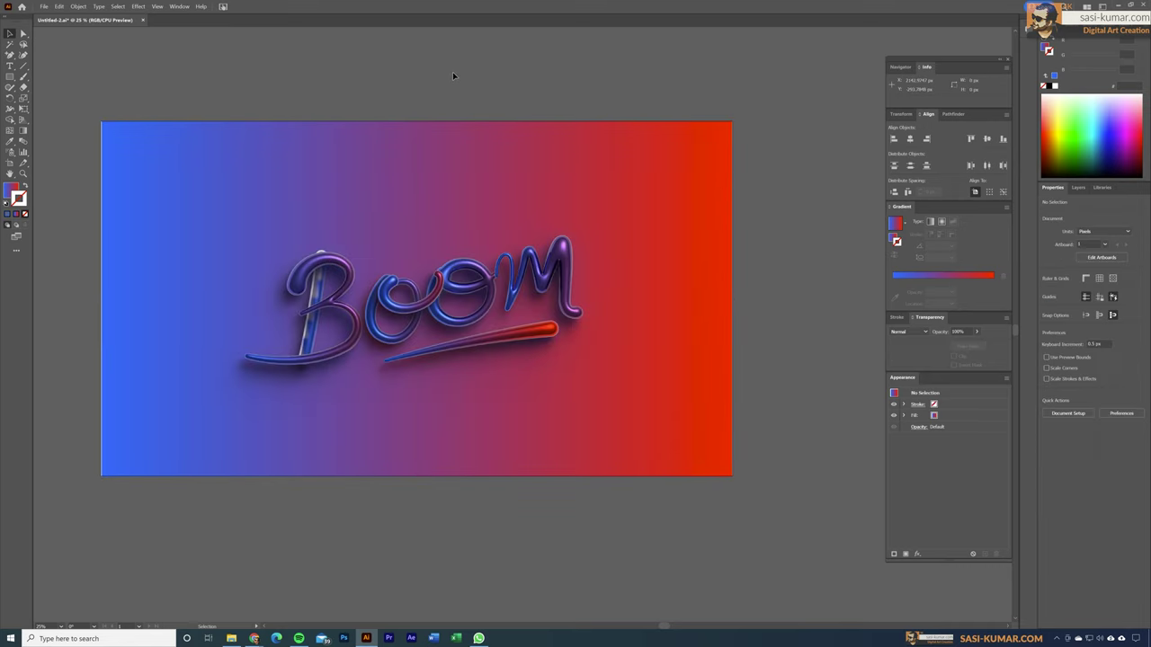
# Replace the background rectangle's gradient fill with a solid pink
pyautogui.click(231, 257)
pyautogui.click(24, 34)
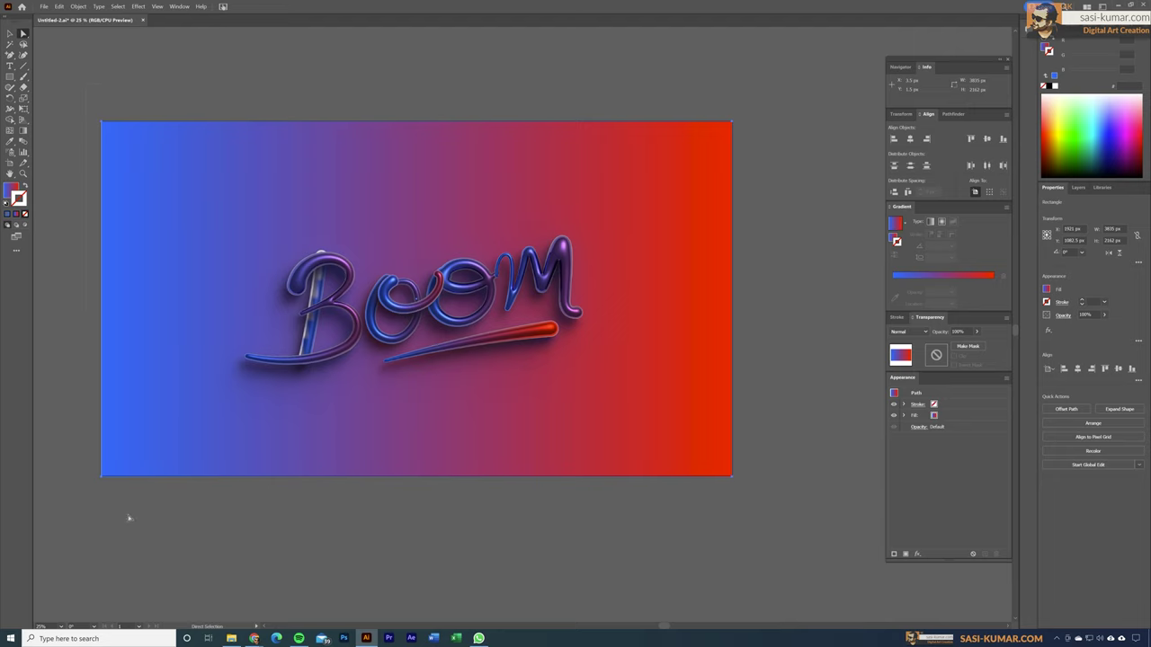
pyautogui.moveTo(129, 518); pyautogui.dragTo(77, 55)
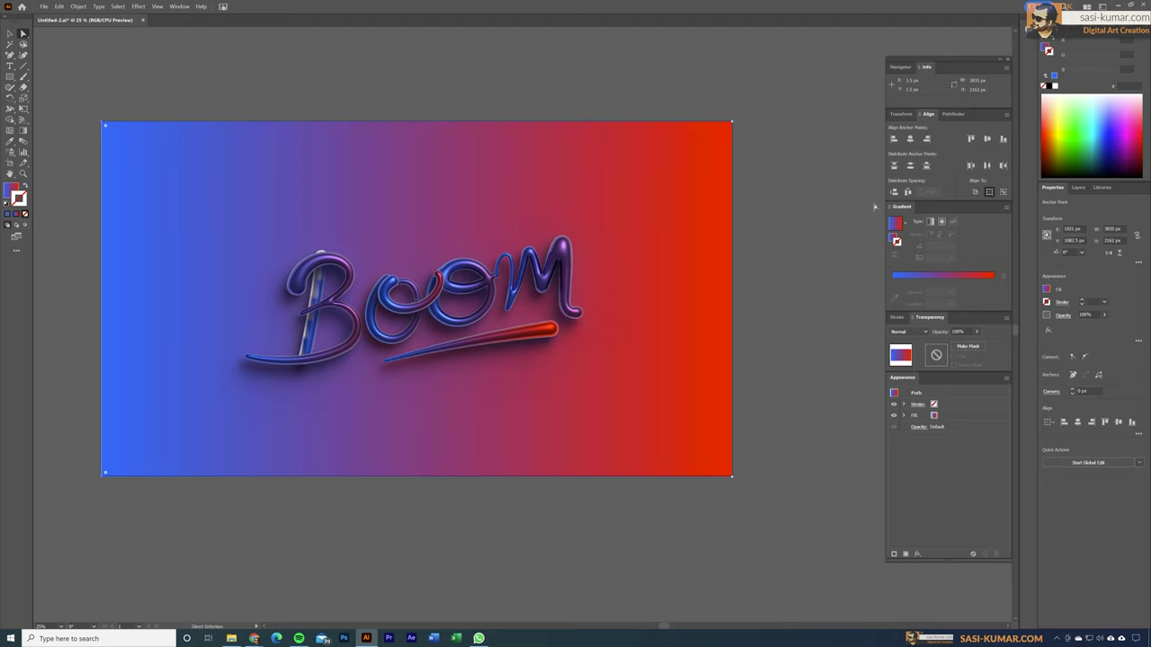
pyautogui.click(10, 33)
pyautogui.click(7, 213)
pyautogui.doubleClick(10, 190)
pyautogui.click(586, 268)
pyautogui.click(499, 269)
pyautogui.click(671, 262)
pyautogui.click(380, 92)
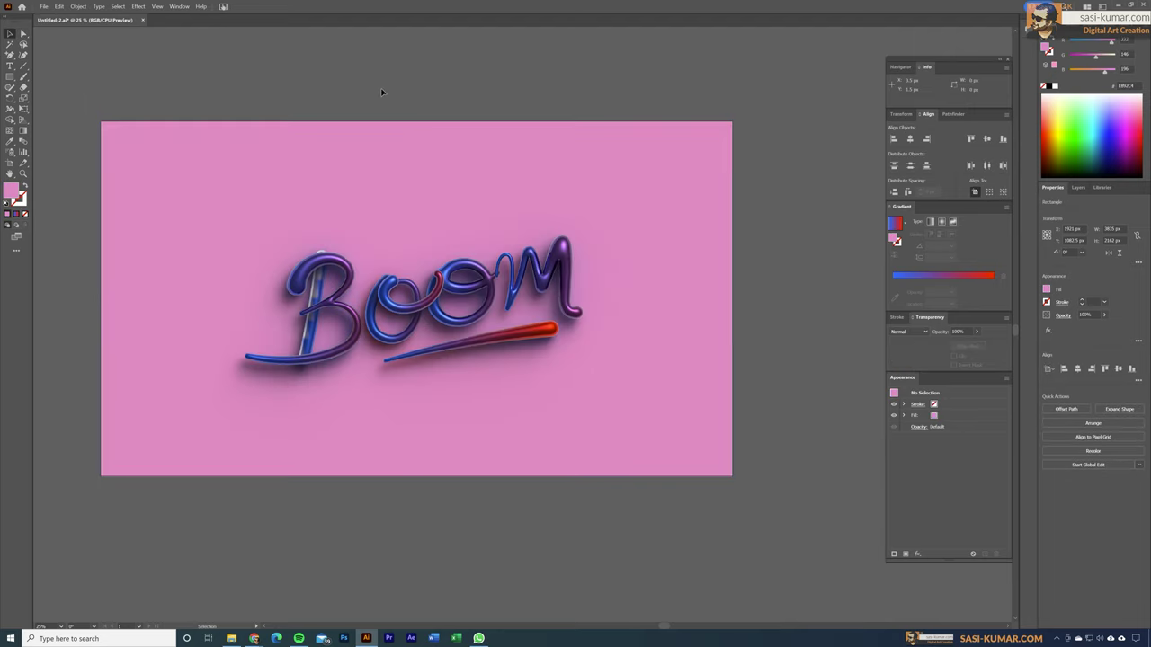
# Recolour the first O's stroke gradient to run from violet through magenta to pink
pyautogui.click(336, 309)
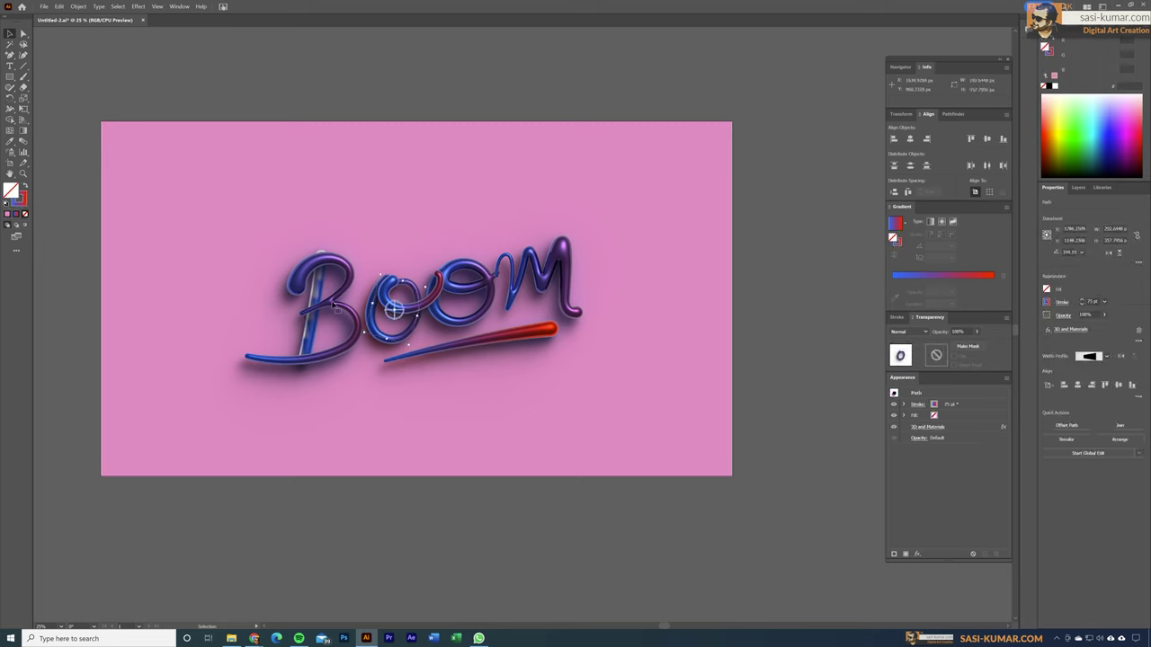
pyautogui.click(24, 207)
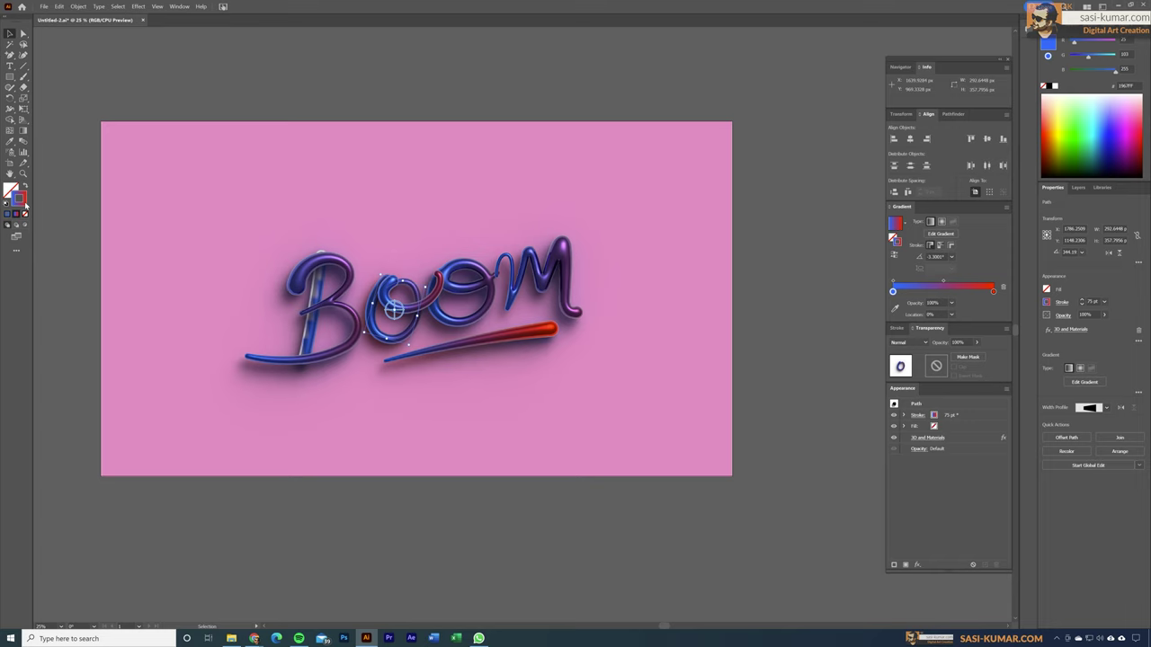
pyautogui.hotkey('ctrl', 'shift', 'a')
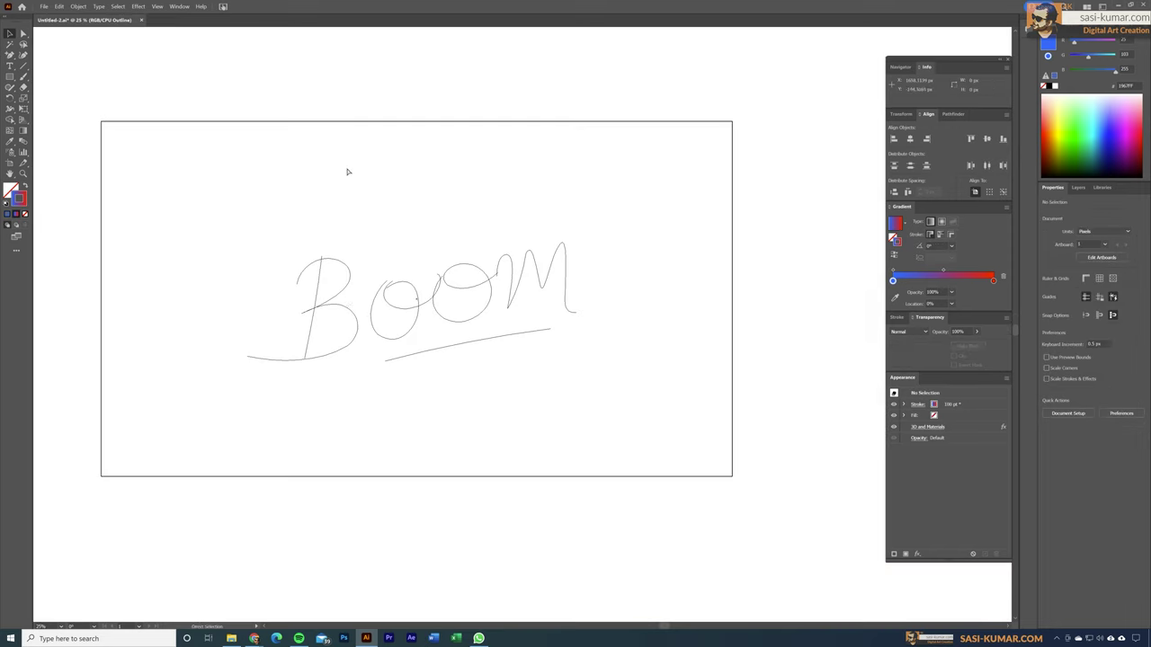
pyautogui.hotkey('ctrl', 'y')
pyautogui.click(371, 318)
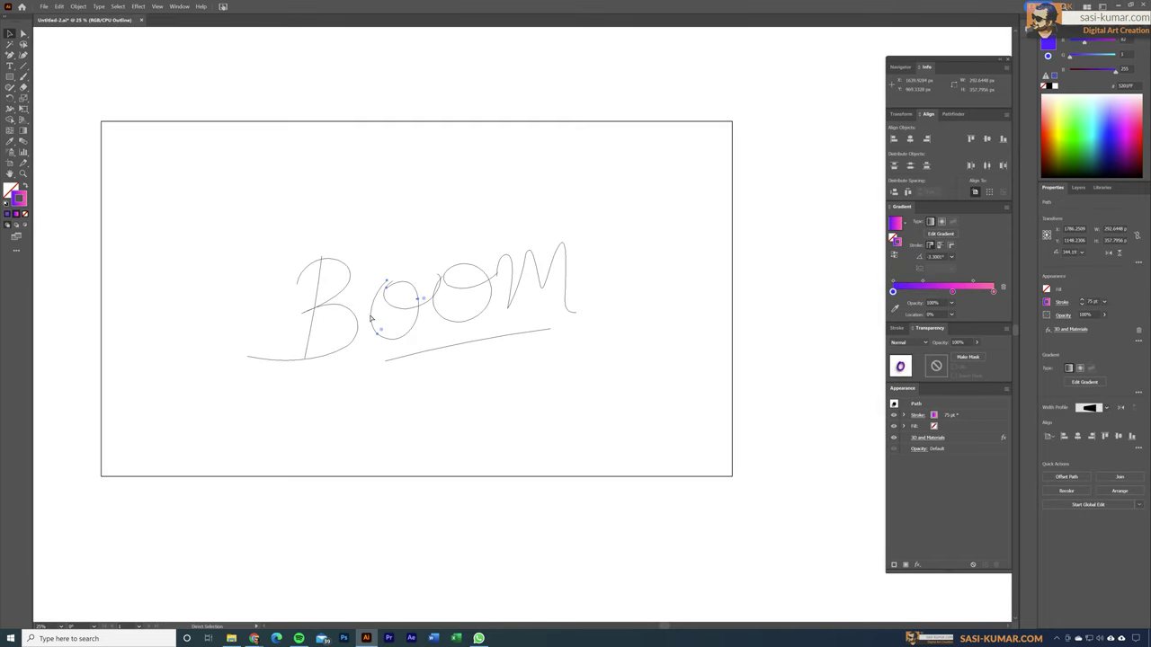
pyautogui.hotkey('ctrl', 'y')
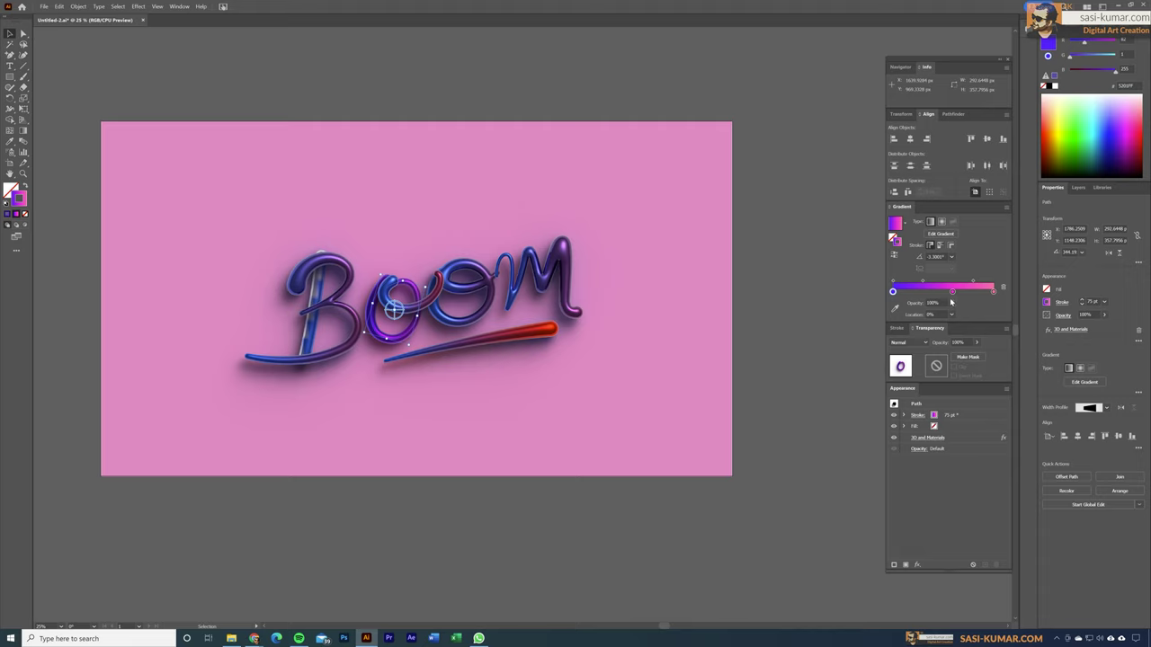
# Add a peach FFBEAC stop at about 70% in the first O's gradient and set its stroke weight to 100 pt
pyautogui.moveTo(952, 292)
pyautogui.mouseDown()
pyautogui.moveTo(933, 292)
pyautogui.moveTo(964, 293)
pyautogui.mouseUp()
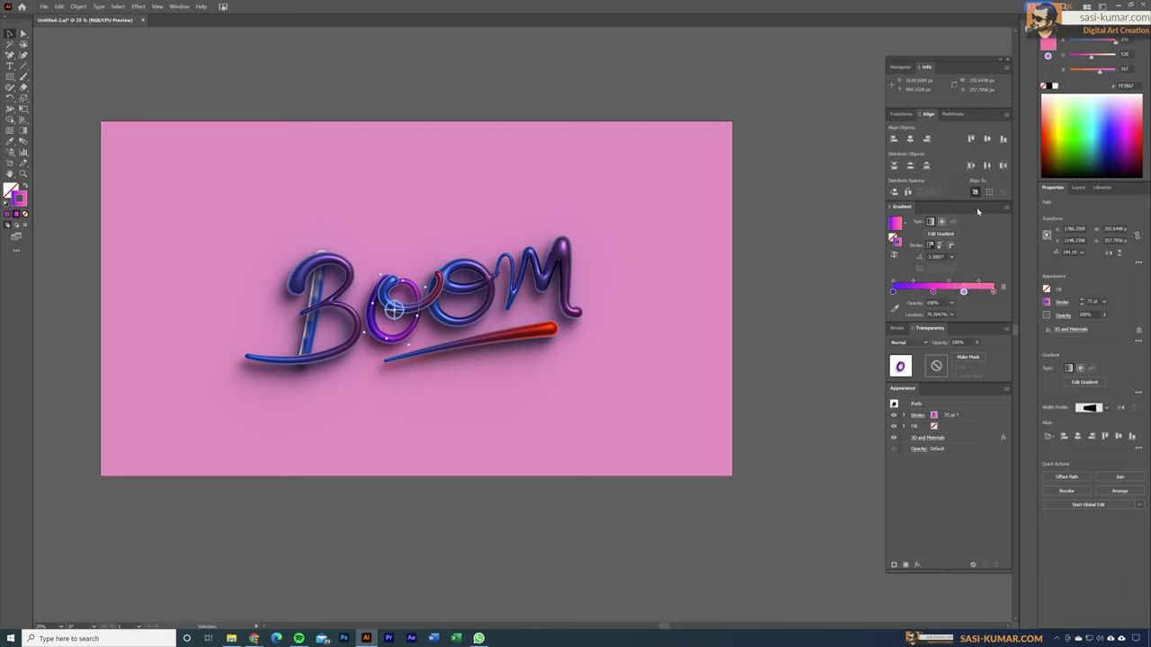
pyautogui.moveTo(1092, 61); pyautogui.dragTo(1117, 59)
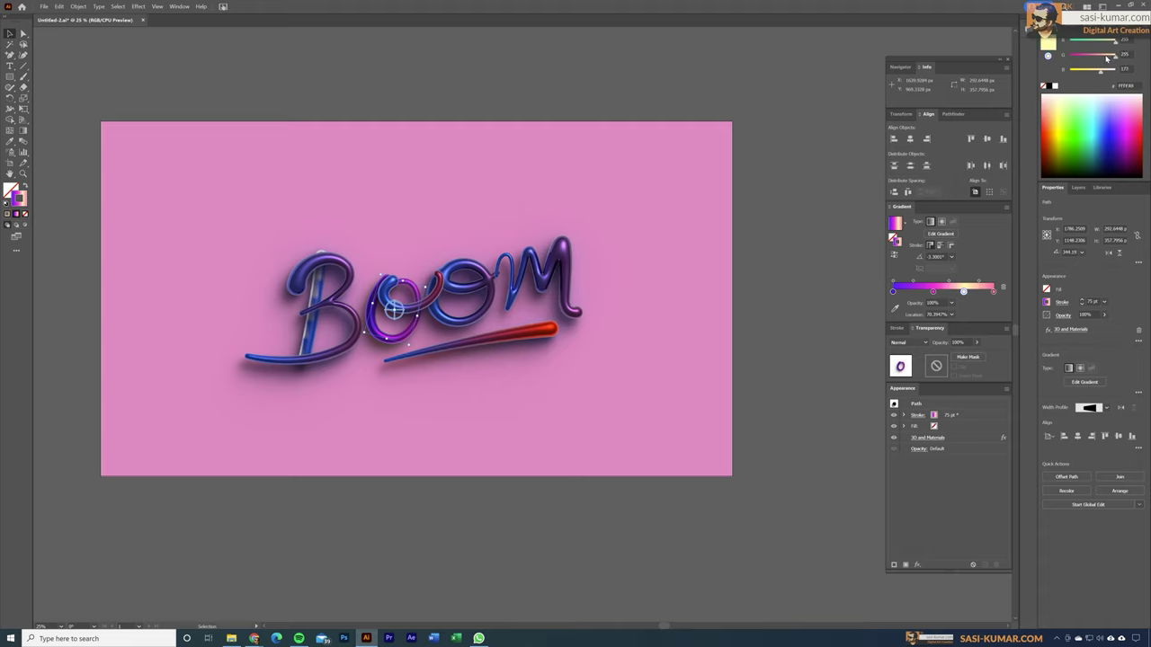
pyautogui.click(1107, 58)
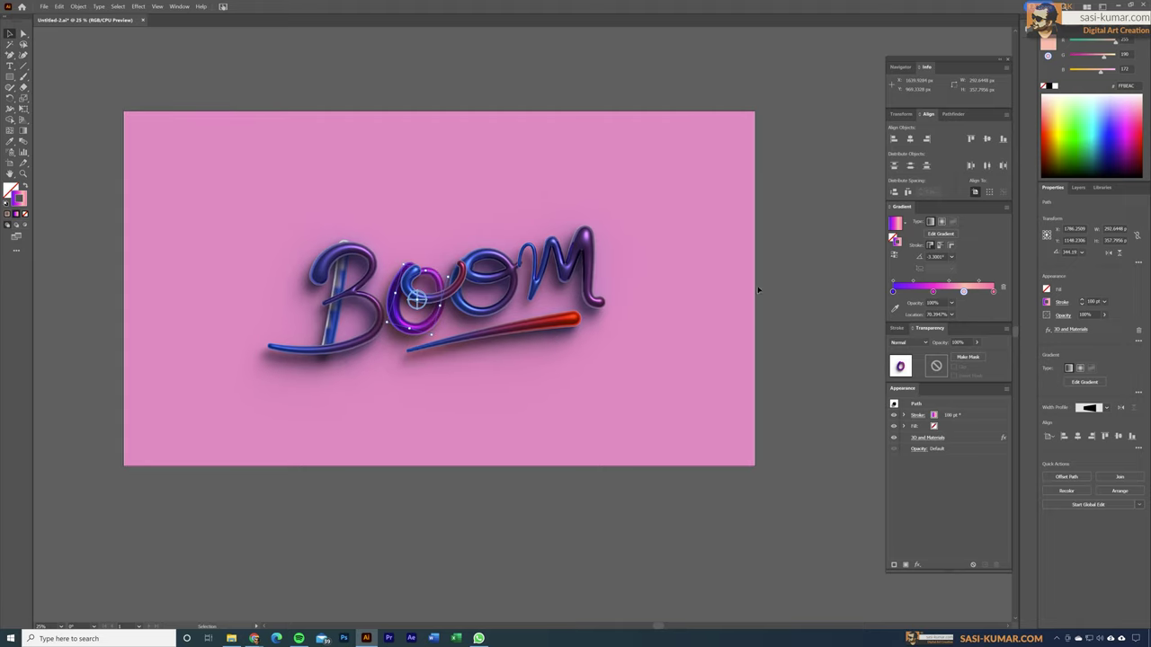
# Save the first O's violet-to-pink gradient as a new gradient swatch
pyautogui.click(906, 224)
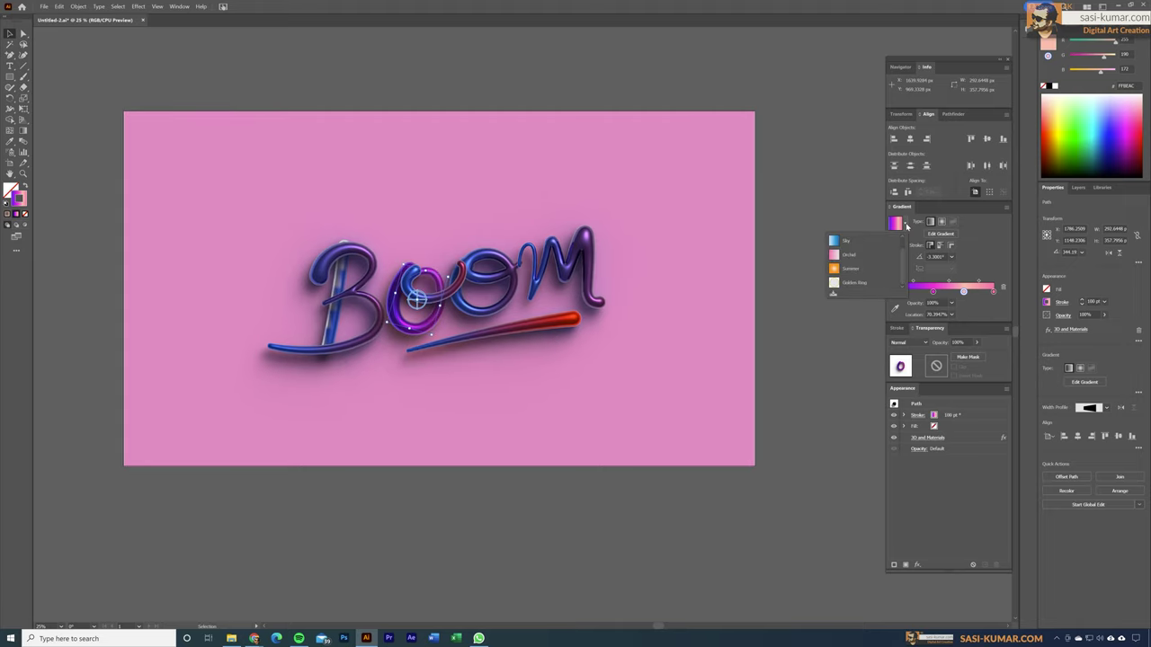
pyautogui.click(833, 296)
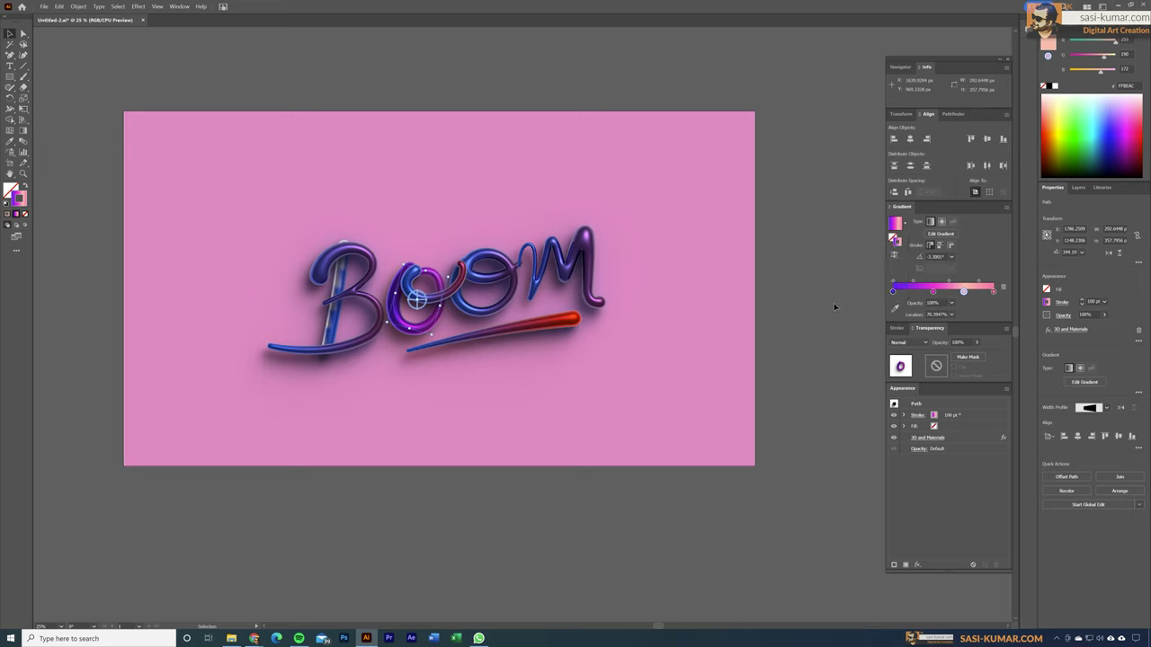
pyautogui.click(783, 261)
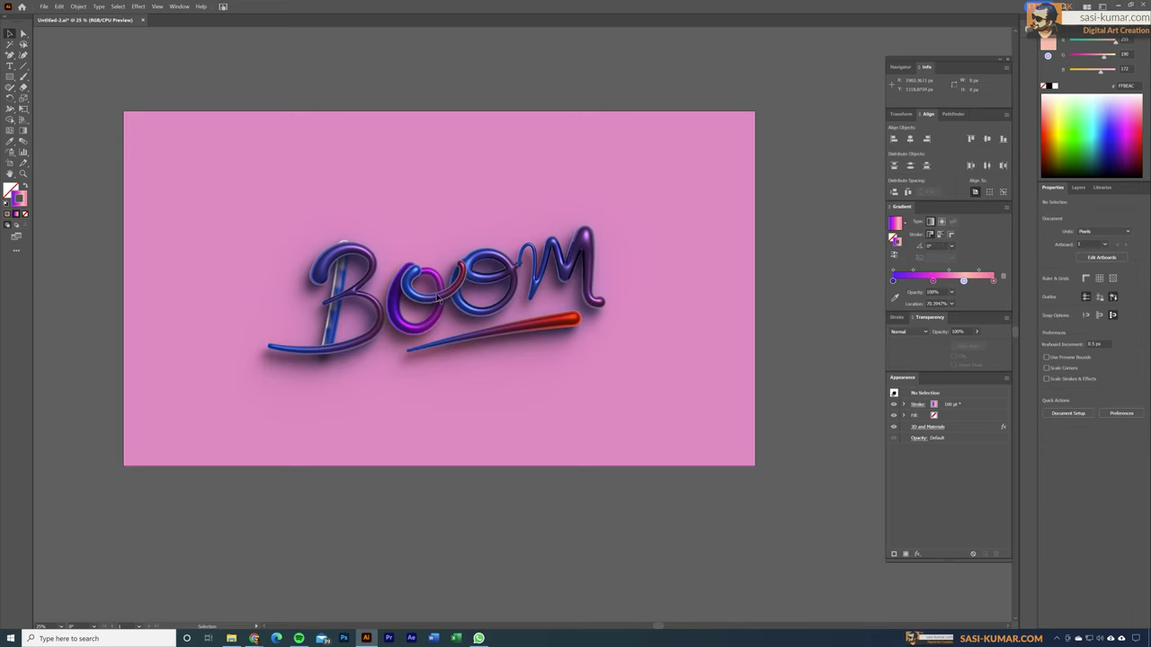
# Apply the saved New Gradient Swatch 1 to the strokes of the m and the connecting stroke between the O's
pyautogui.click(558, 267)
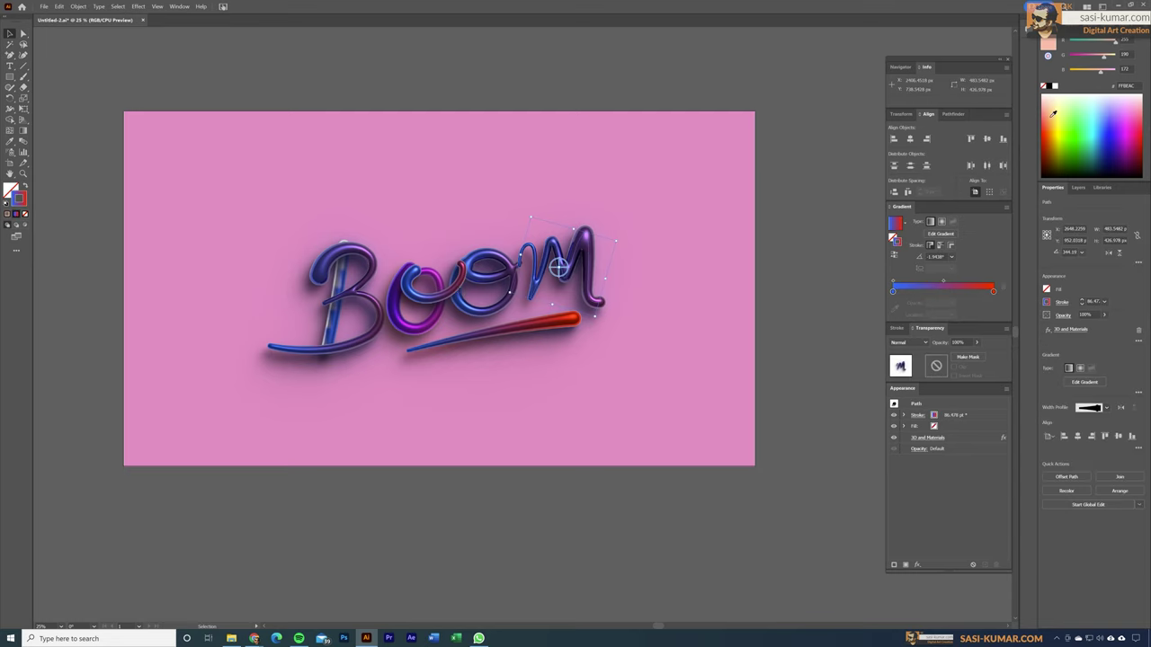
pyautogui.click(906, 225)
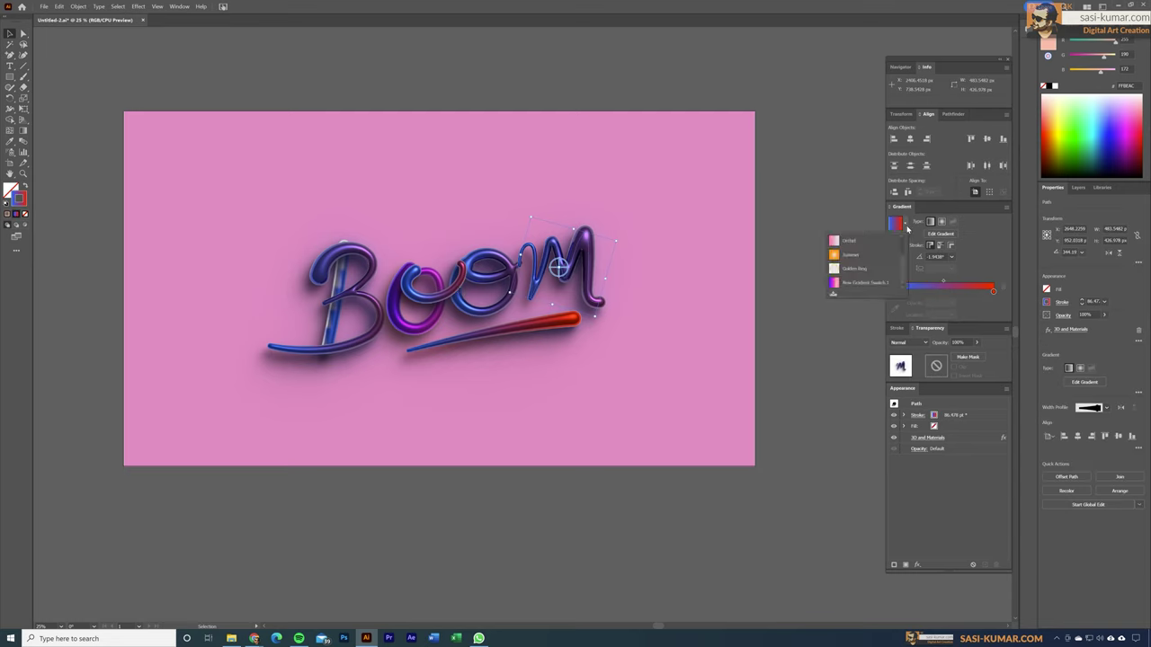
pyautogui.click(858, 283)
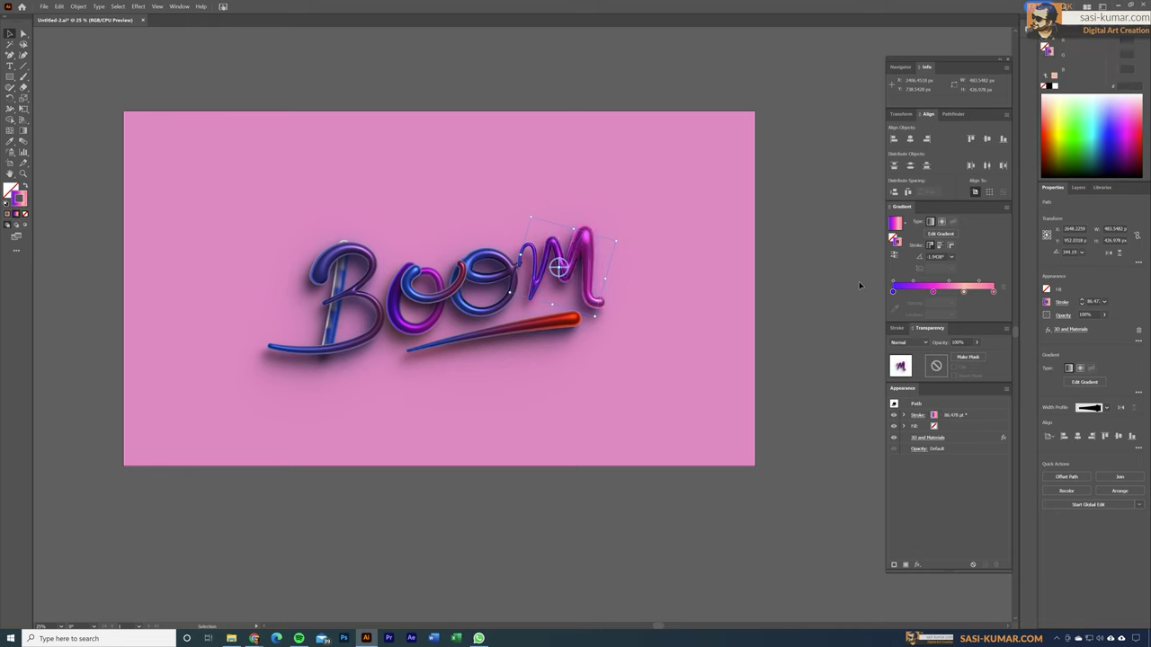
pyautogui.click(785, 286)
pyautogui.click(488, 275)
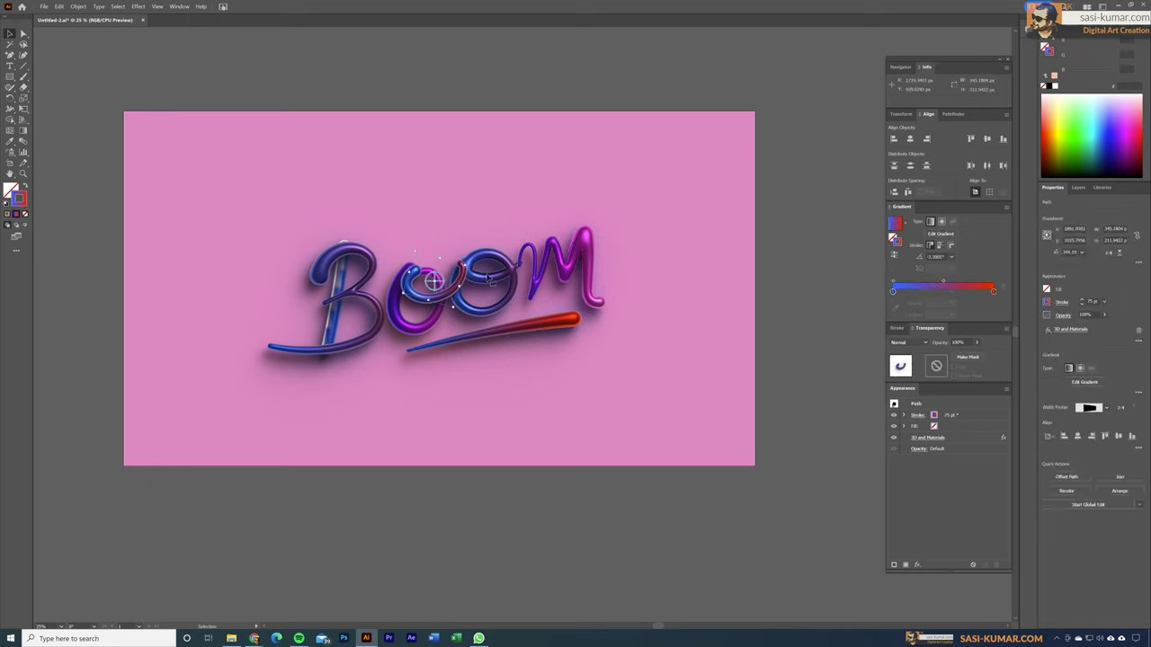
pyautogui.click(906, 226)
pyautogui.click(858, 283)
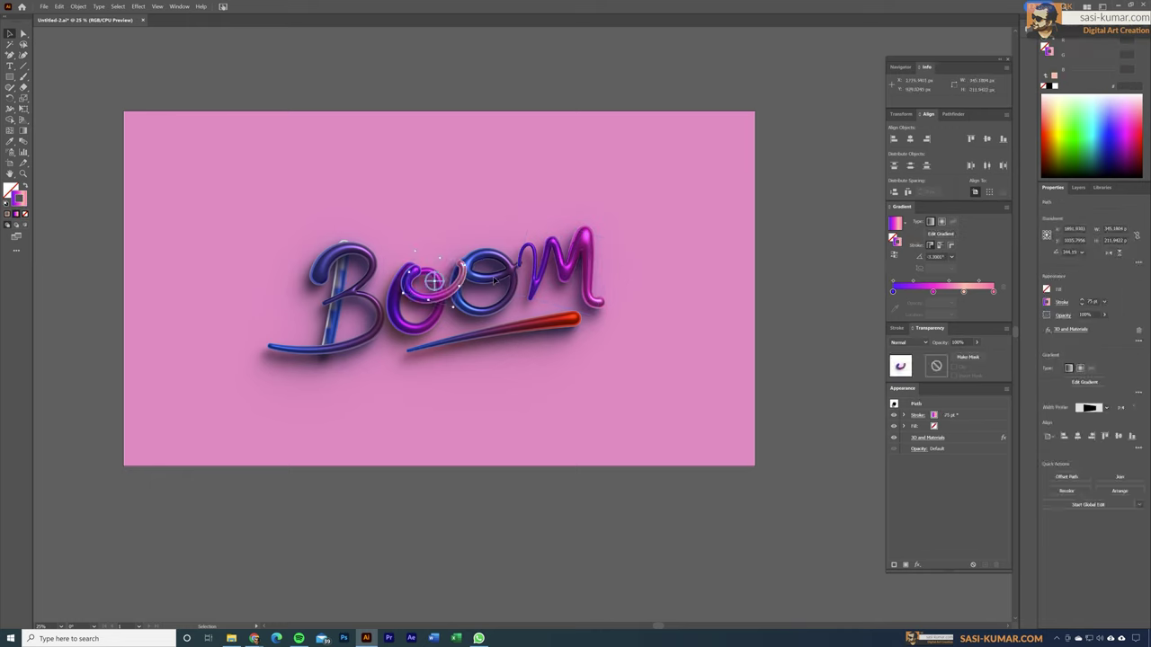
# Set the stroke weight of both the connecting stroke and the m to 100 pt
pyautogui.click(537, 257)
pyautogui.click(435, 280)
pyautogui.click(1092, 301)
pyautogui.write('100')
pyautogui.press('Return')
pyautogui.click(559, 267)
pyautogui.click(1091, 302)
pyautogui.write('100')
pyautogui.press('Return')
# Apply the saved violet-to-pink gradient swatch to the underline's stroke
pyautogui.click(520, 327)
pyautogui.click(905, 225)
pyautogui.click(875, 302)
pyautogui.click(875, 302)
# Set the second O's stroke weight to 100 pt and apply the saved violet-to-pink gradient swatch to it
pyautogui.hotkey('ctrl', 'y')
pyautogui.click(494, 257)
pyautogui.hotkey('ctrl', 'y')
pyautogui.click(1091, 301)
pyautogui.write('100')
pyautogui.press('Return')
pyautogui.click(906, 225)
pyautogui.click(872, 281)
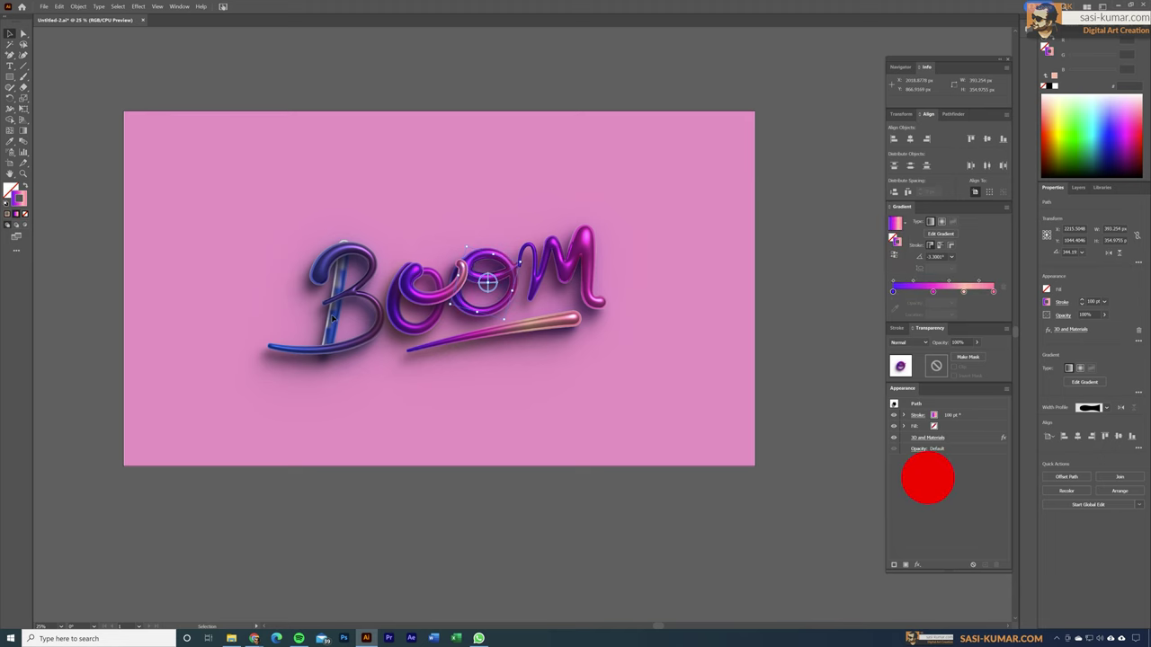
# Apply the saved gradient swatch to the B's curved stroke and set its weight to 150 pt
pyautogui.click(360, 297)
pyautogui.click(906, 226)
pyautogui.click(871, 281)
pyautogui.click(1089, 302)
pyautogui.write('150')
pyautogui.press('Return')
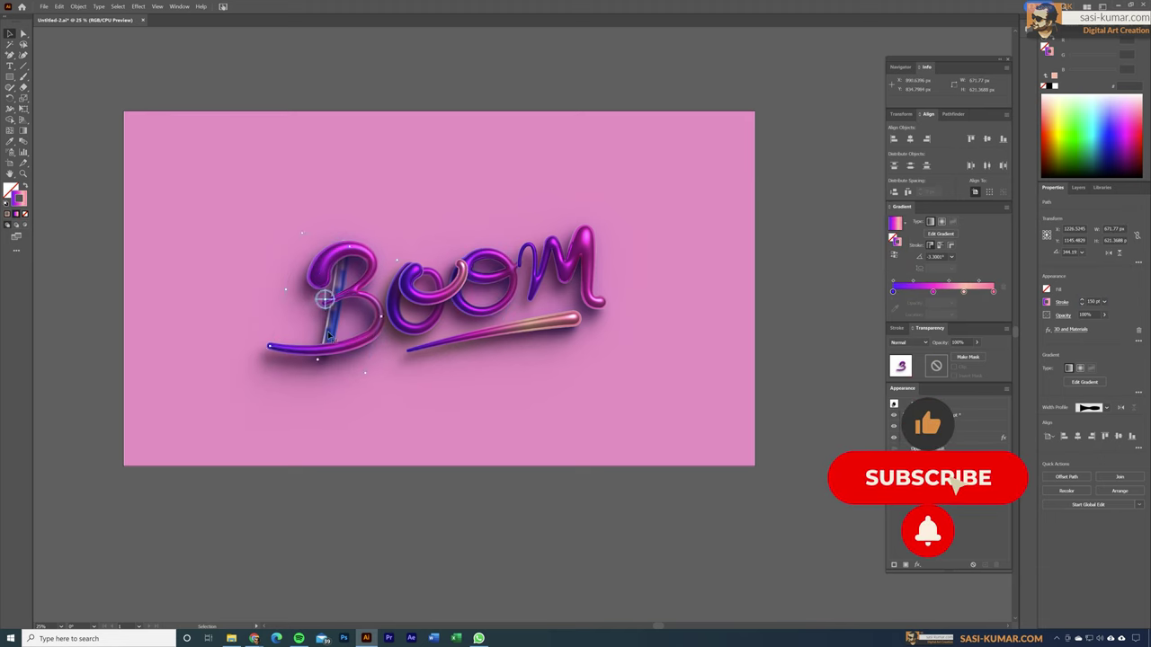
# Apply the saved gradient swatch to the B's stem and set its stroke weight to 150 pt
pyautogui.hotkey('ctrl', 'y')
pyautogui.click(335, 303)
pyautogui.hotkey('ctrl', 'y')
pyautogui.click(906, 225)
pyautogui.click(872, 280)
pyautogui.doubleClick(1090, 302)
pyautogui.write('150')
pyautogui.press('Return')
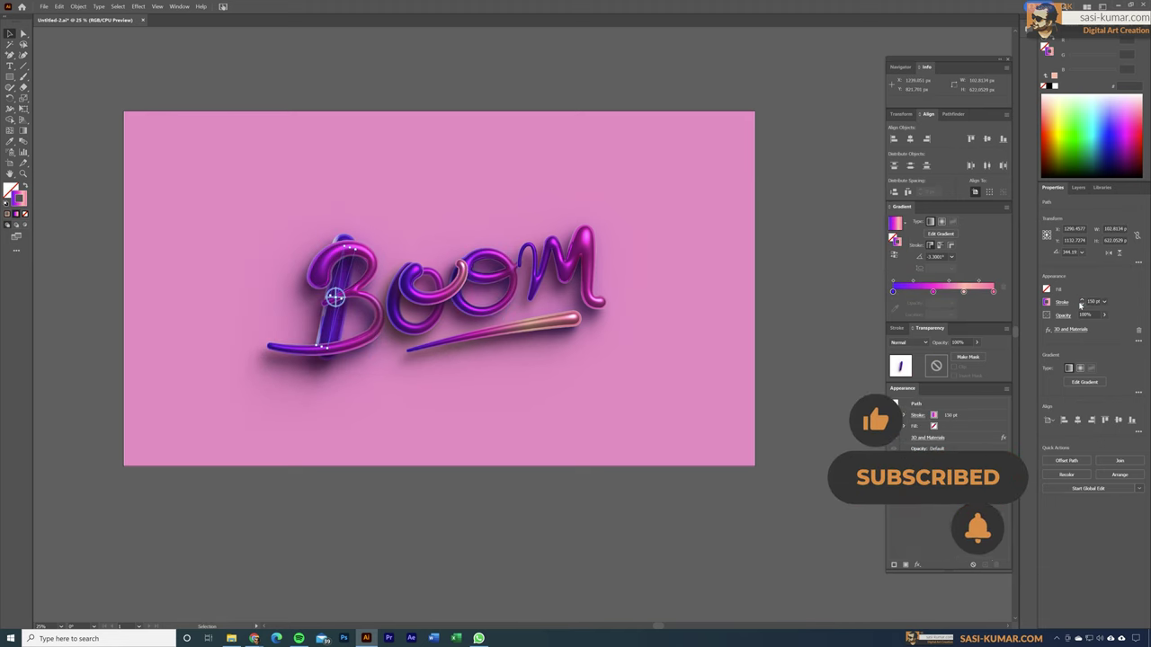
# Reduce the B's stem to a stroke weight of 100 pt and deselect it
pyautogui.doubleClick(1089, 303)
pyautogui.write('100')
pyautogui.hotkey('ctrl', 'shift', 'a')
# Select the second O in outline view and reverse the direction of its stroke gradient
pyautogui.hotkey('ctrl', 'y')
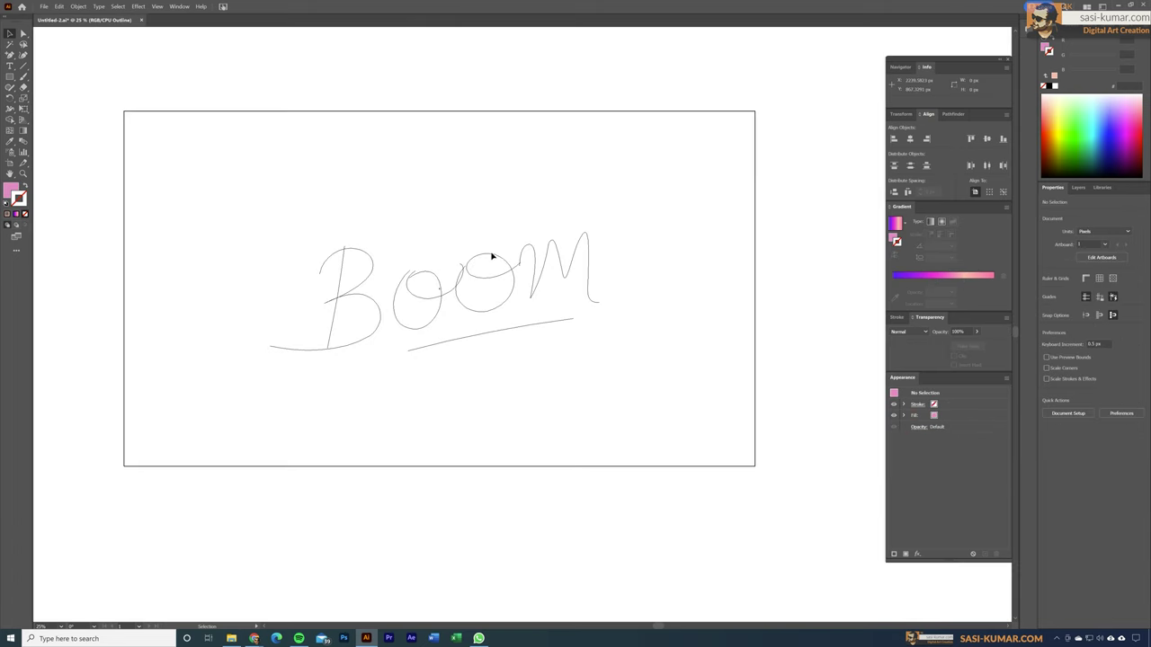
pyautogui.click(490, 258)
pyautogui.hotkey('ctrl', 'y')
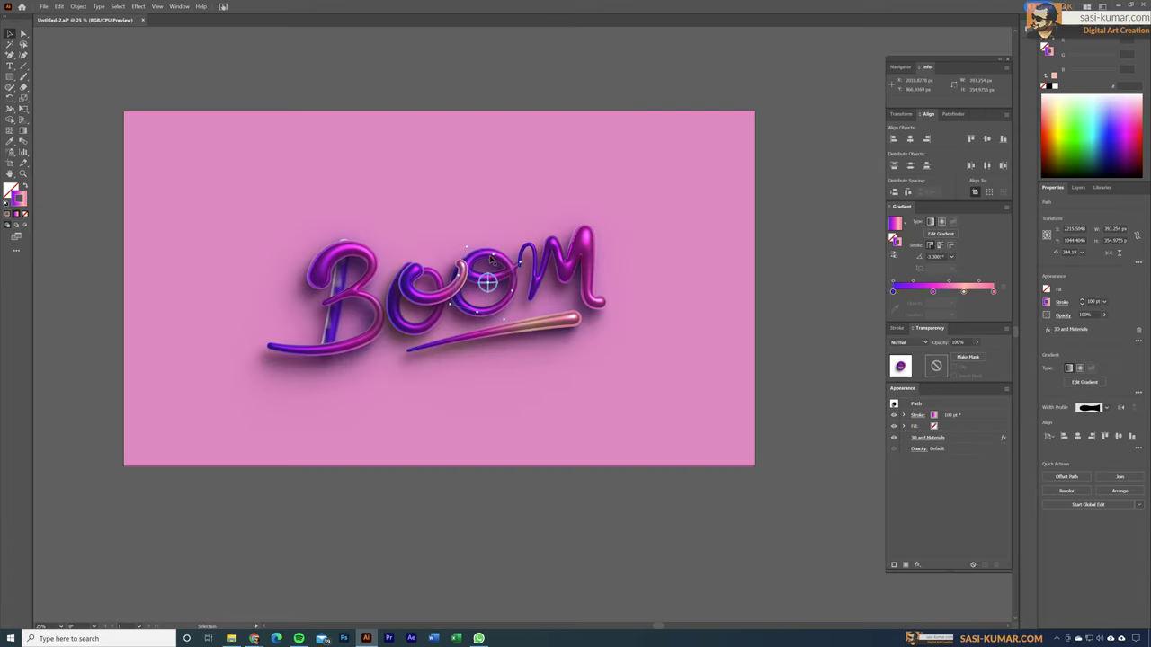
pyautogui.click(895, 255)
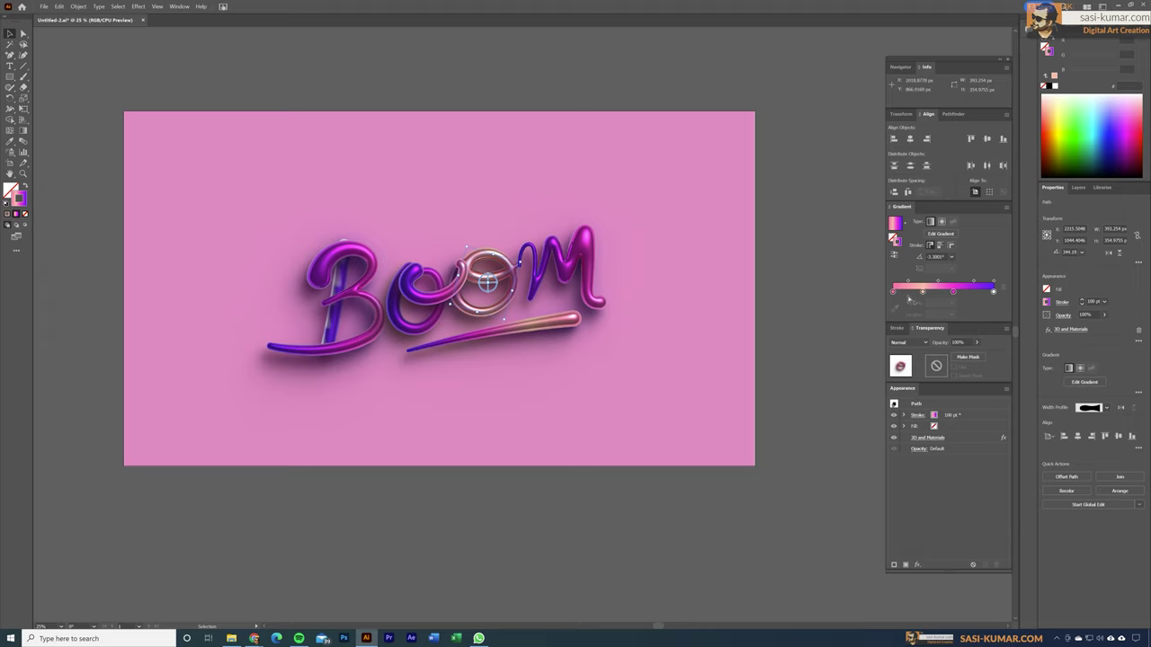
# Move the second O's gradient stops toward the pink end, with peach at about 13% and violet at about 48%
pyautogui.click(24, 131)
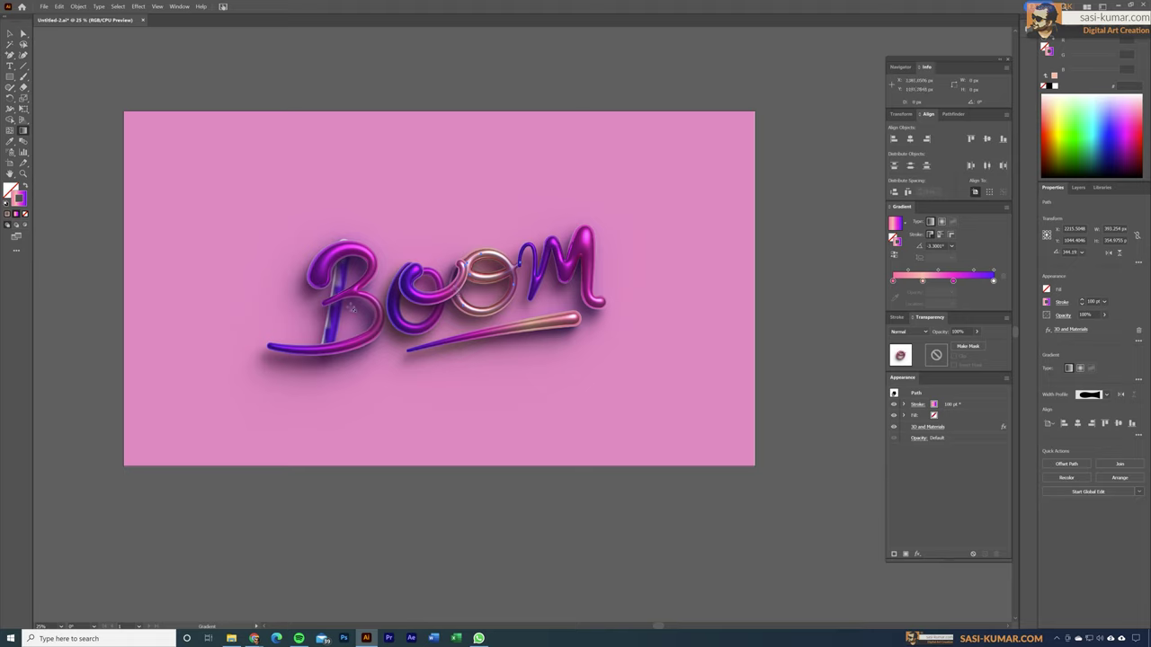
pyautogui.moveTo(923, 283); pyautogui.dragTo(906, 282)
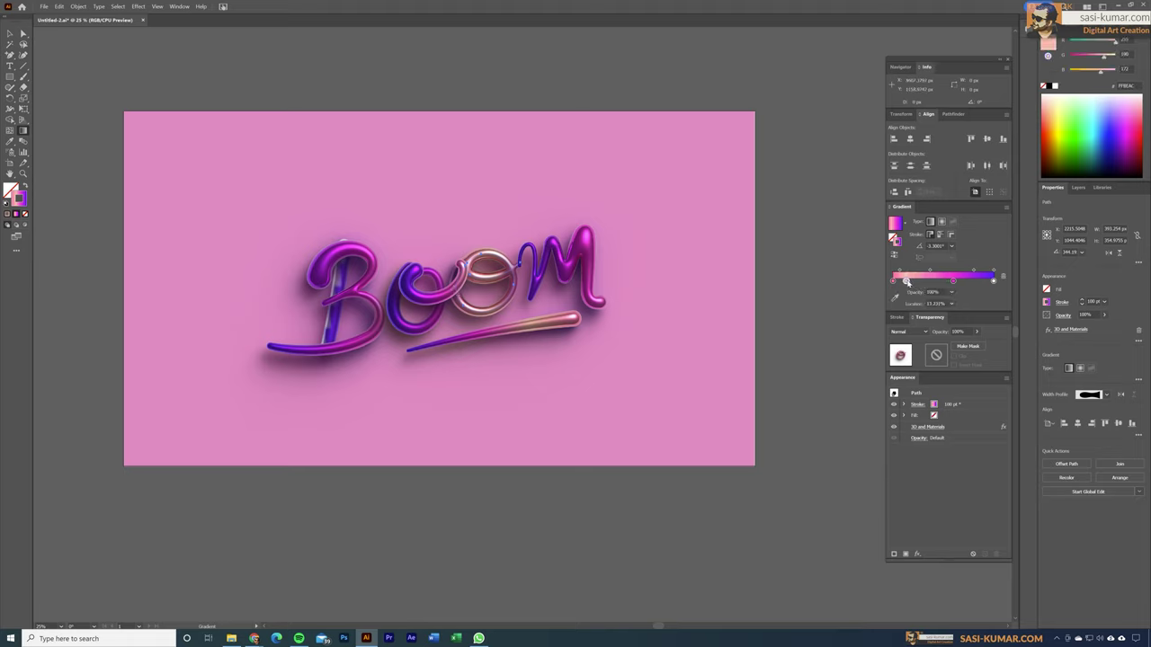
pyautogui.click(926, 281)
pyautogui.click(994, 282)
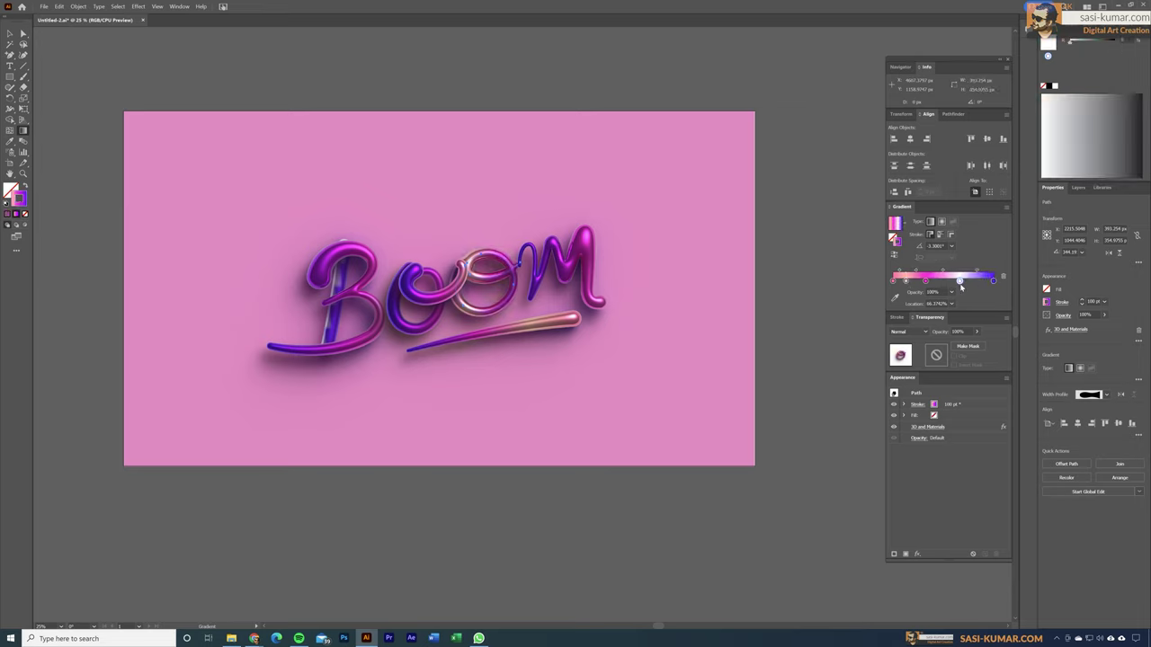
pyautogui.moveTo(994, 281); pyautogui.dragTo(942, 282)
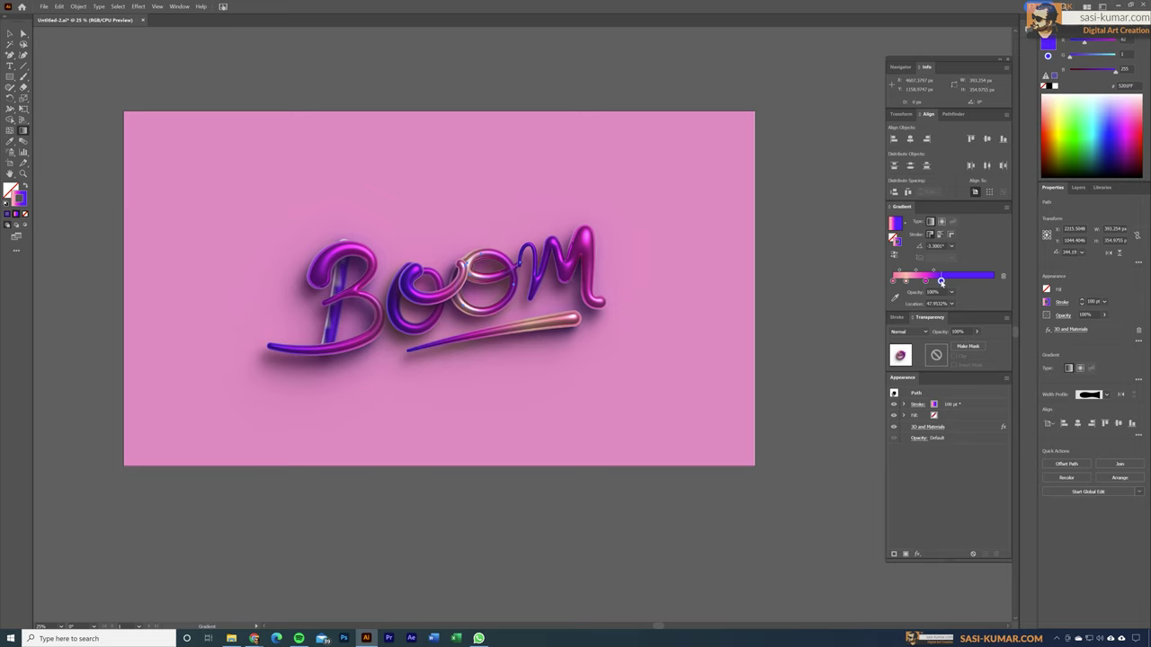
pyautogui.press('v')
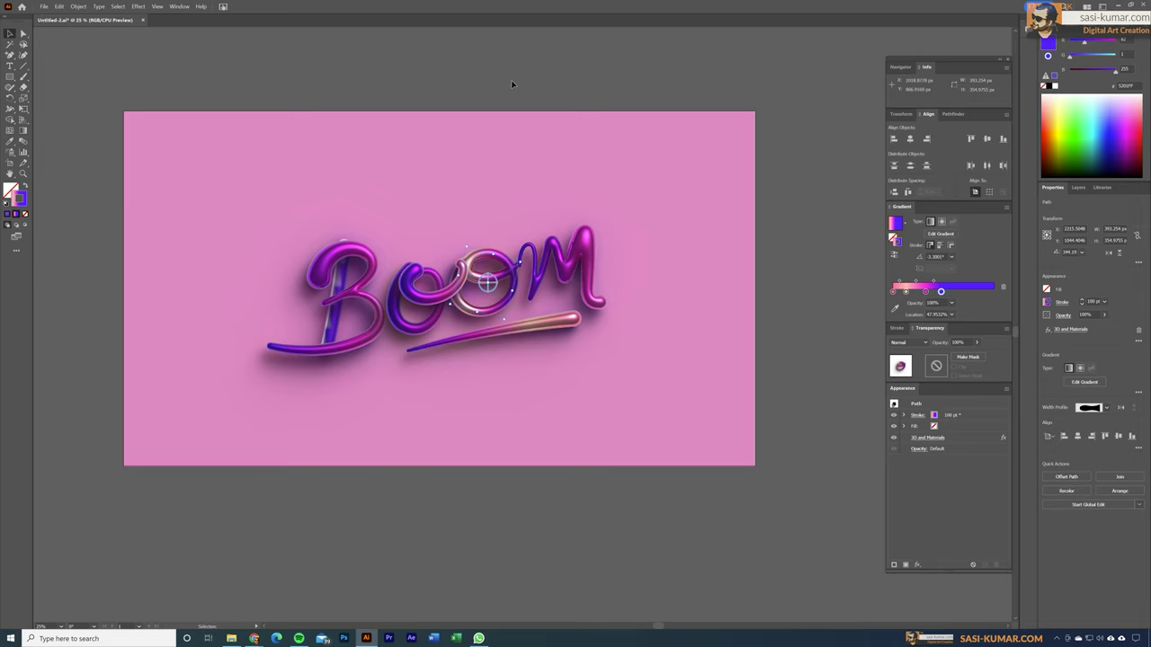
# Shift the peach gradient stop closer to the pink end on the m, and to about 86% on the underline
pyautogui.click(558, 266)
pyautogui.moveTo(964, 291)
pyautogui.mouseDown()
pyautogui.moveTo(930, 292)
pyautogui.moveTo(1000, 294)
pyautogui.moveTo(946, 292)
pyautogui.moveTo(979, 292)
pyautogui.mouseUp()
pyautogui.click(564, 322)
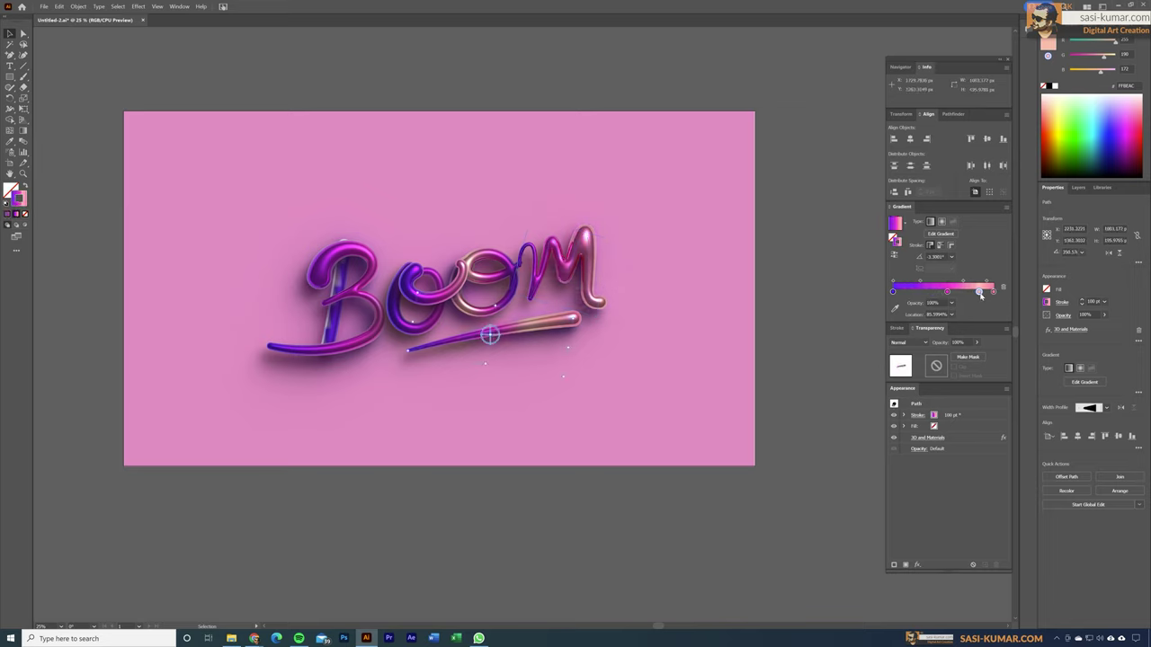
# Try to shift the magenta gradient stop on the B's stem closer to the violet end and deselect the stem
pyautogui.click(332, 299)
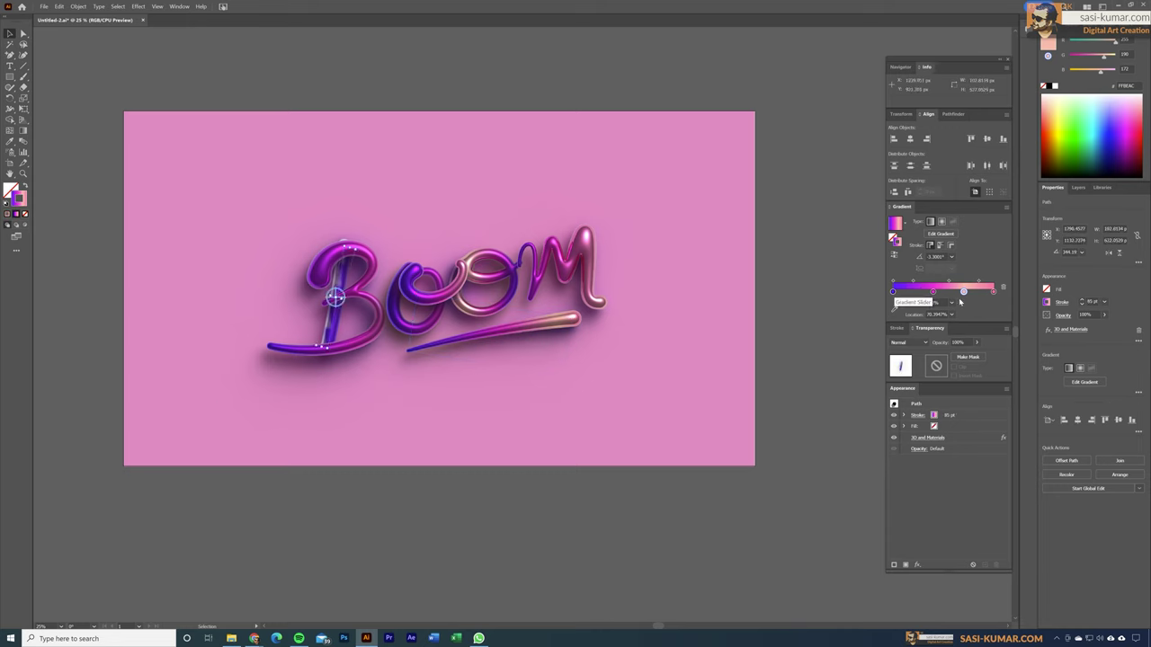
pyautogui.moveTo(934, 291)
pyautogui.mouseDown()
pyautogui.moveTo(958, 292)
pyautogui.moveTo(958, 315)
pyautogui.moveTo(980, 281)
pyautogui.moveTo(922, 293)
pyautogui.moveTo(983, 292)
pyautogui.moveTo(921, 293)
pyautogui.mouseUp()
pyautogui.click(258, 318)
# Reverse the stroke gradient on the B's curved stroke, move its violet stop to about 57%, and deselect the stroke
pyautogui.click(289, 350)
pyautogui.click(894, 255)
pyautogui.moveTo(992, 292); pyautogui.dragTo(950, 292)
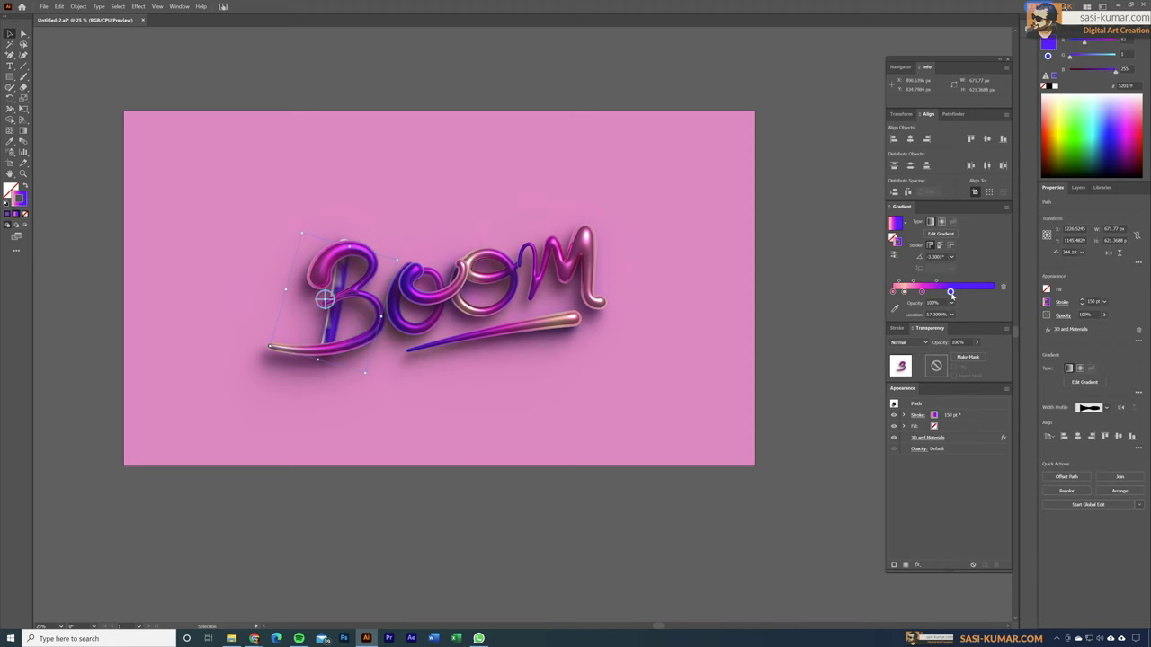
pyautogui.click(512, 68)
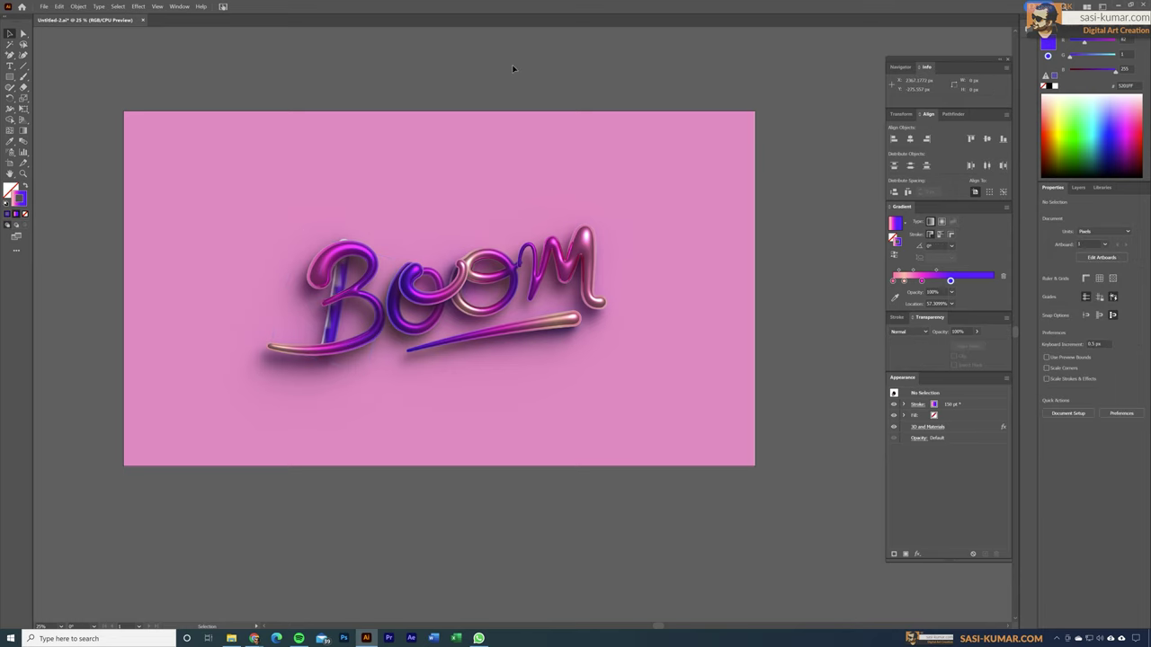
# Select the B's stem in outline view and, back in preview, render its 3D effect with ray tracing quality set to High
pyautogui.hotkey('ctrl', '+')
pyautogui.hotkey('ctrl', '+')
pyautogui.moveTo(402, 456); pyautogui.dragTo(483, 458)
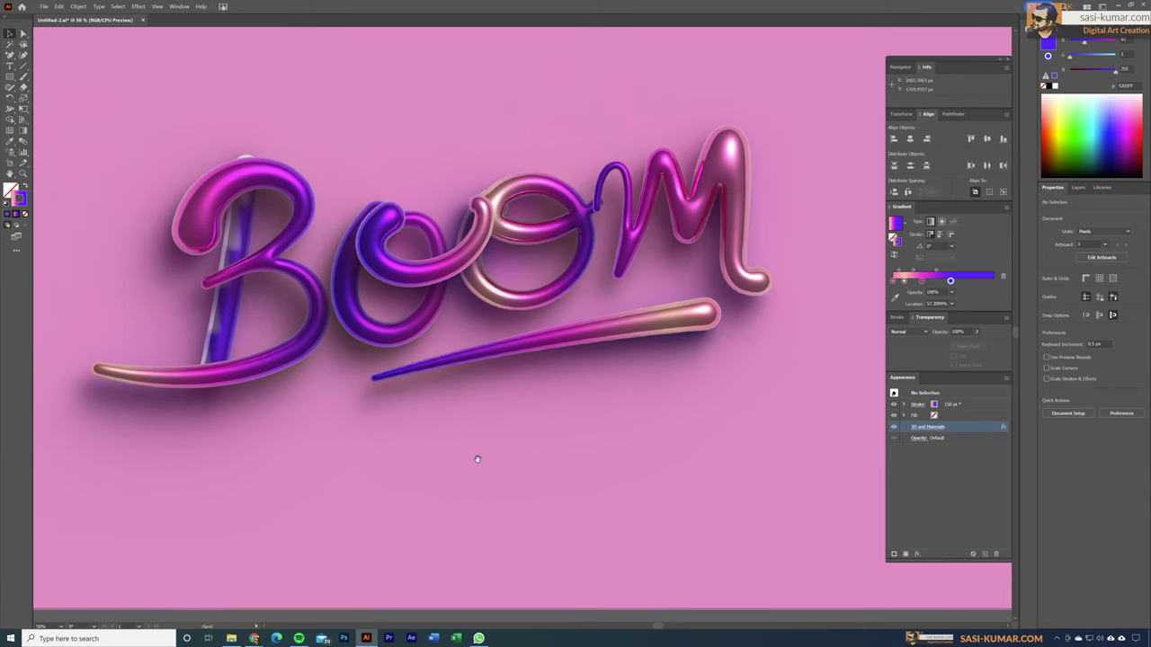
pyautogui.click(224, 338)
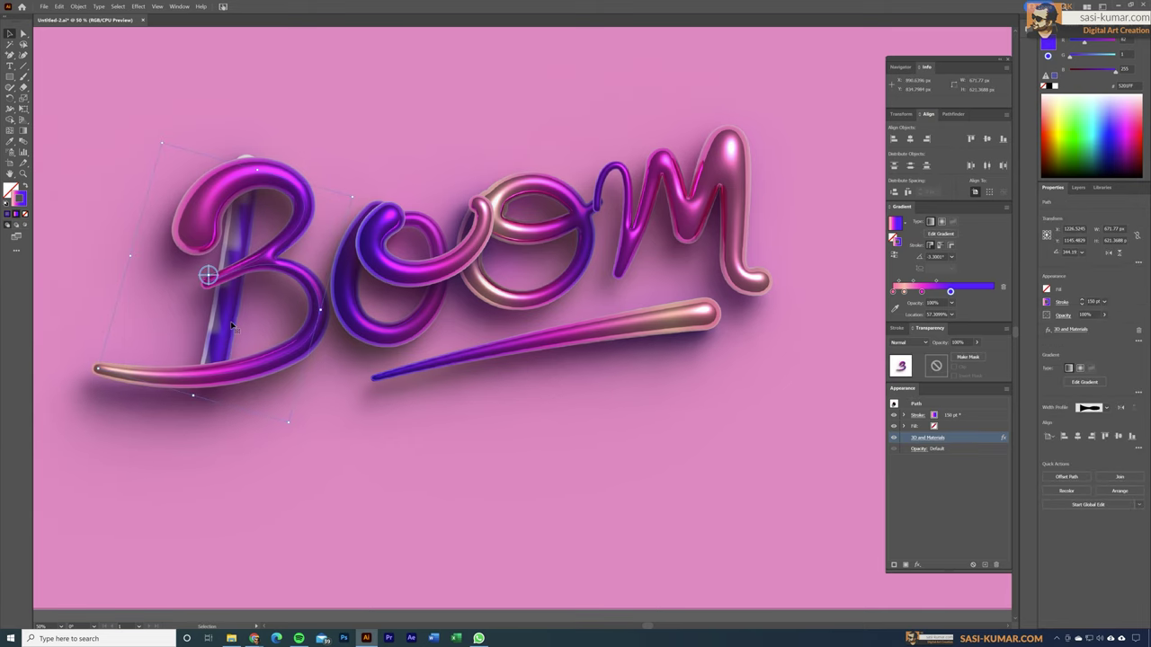
pyautogui.hotkey('ctrl', 'y')
pyautogui.hotkey('ctrl', 'y')
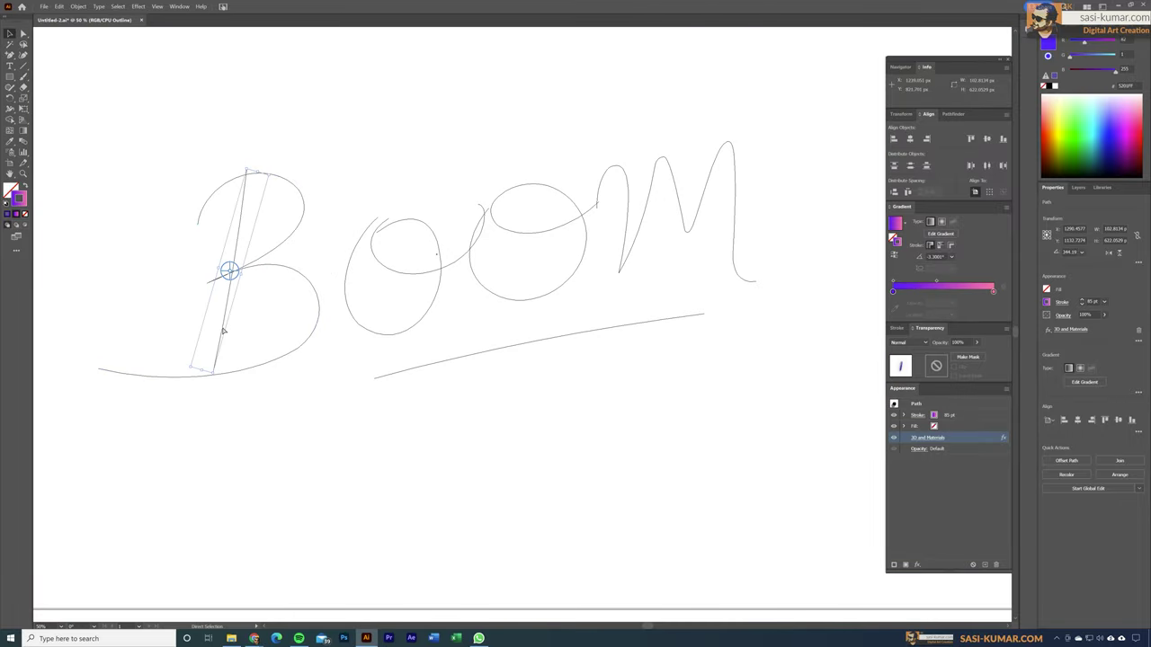
pyautogui.click(926, 439)
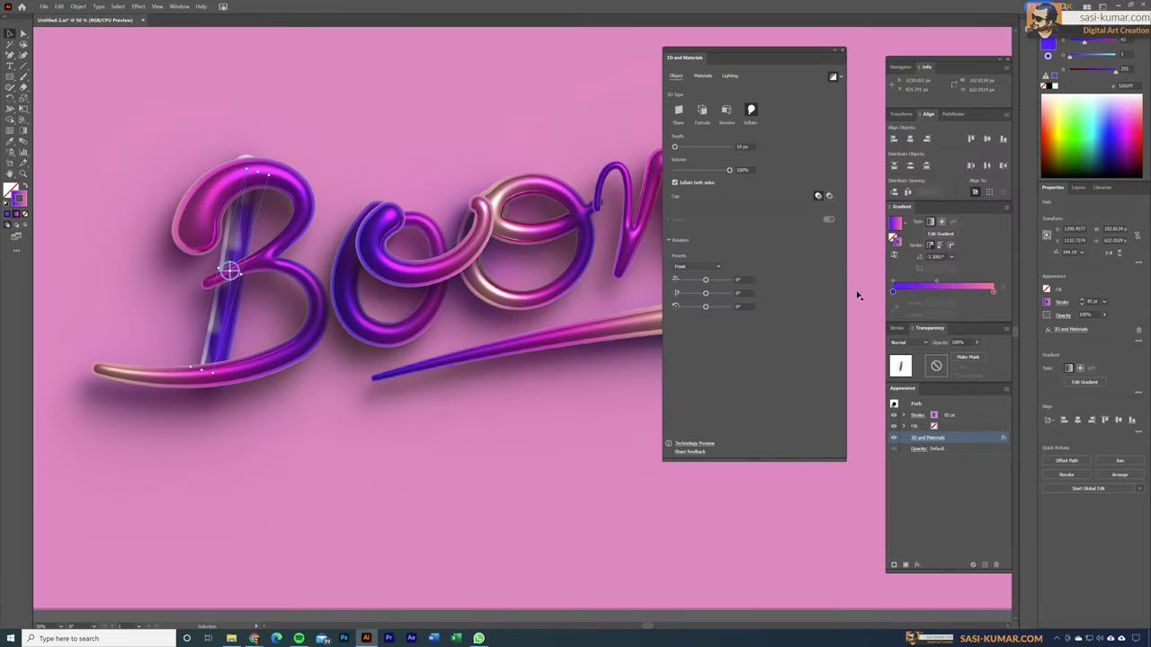
pyautogui.click(838, 77)
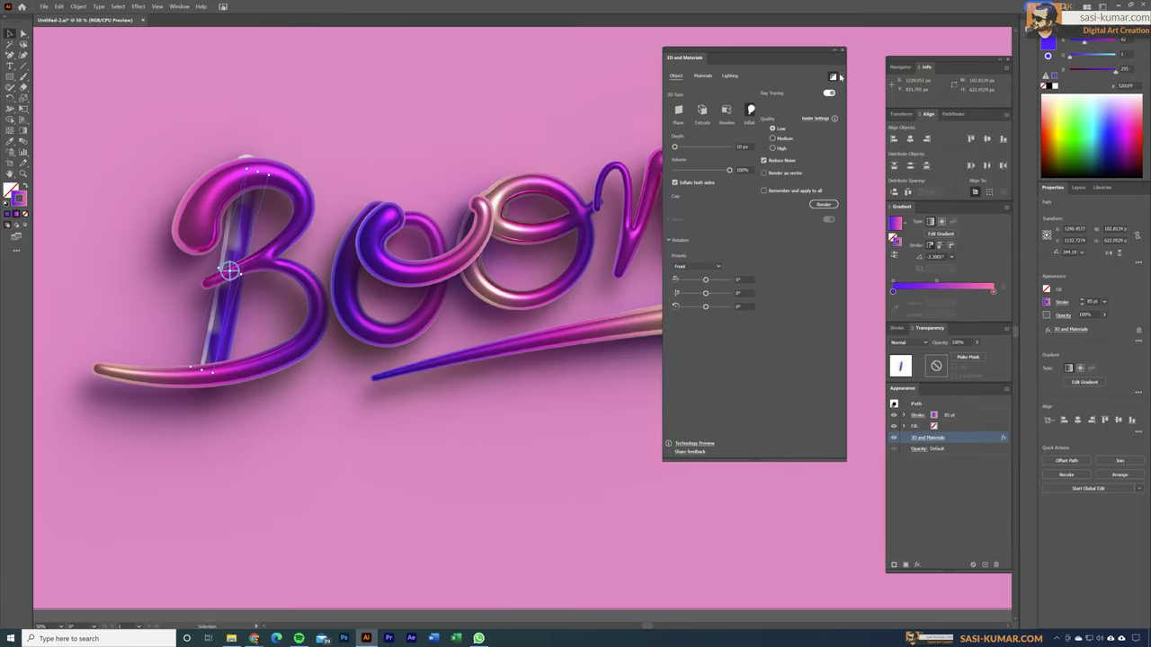
pyautogui.click(773, 148)
pyautogui.click(828, 206)
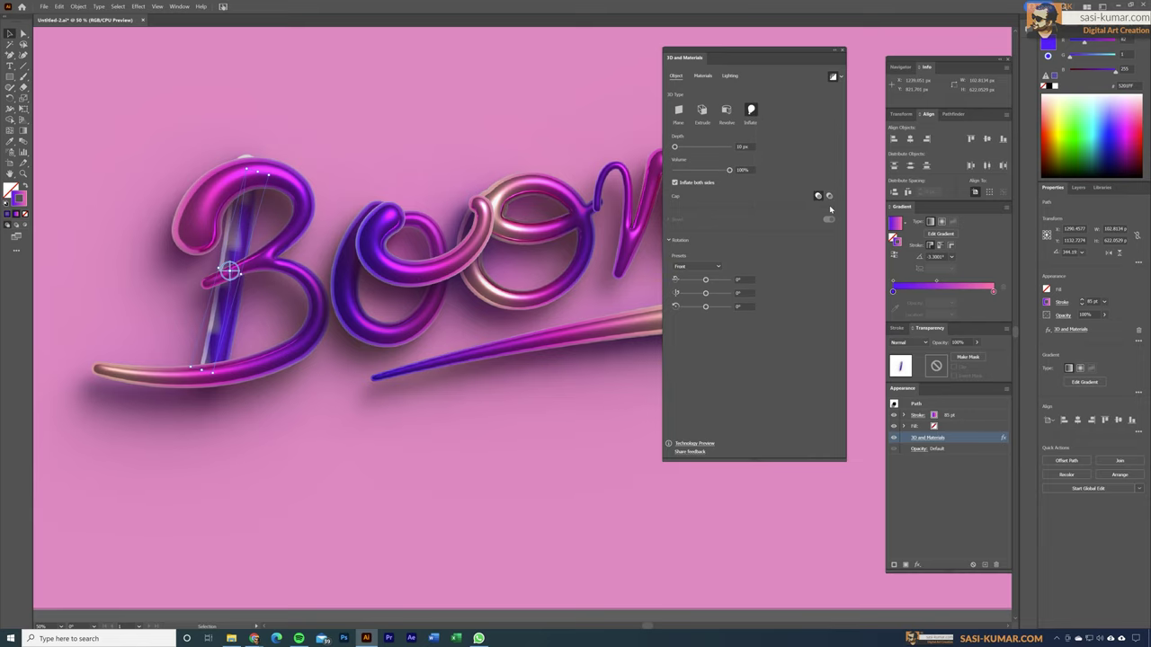
pyautogui.hotkey('ctrl', '-')
pyautogui.hotkey('ctrl', '-')
pyautogui.hotkey('ctrl', '-')
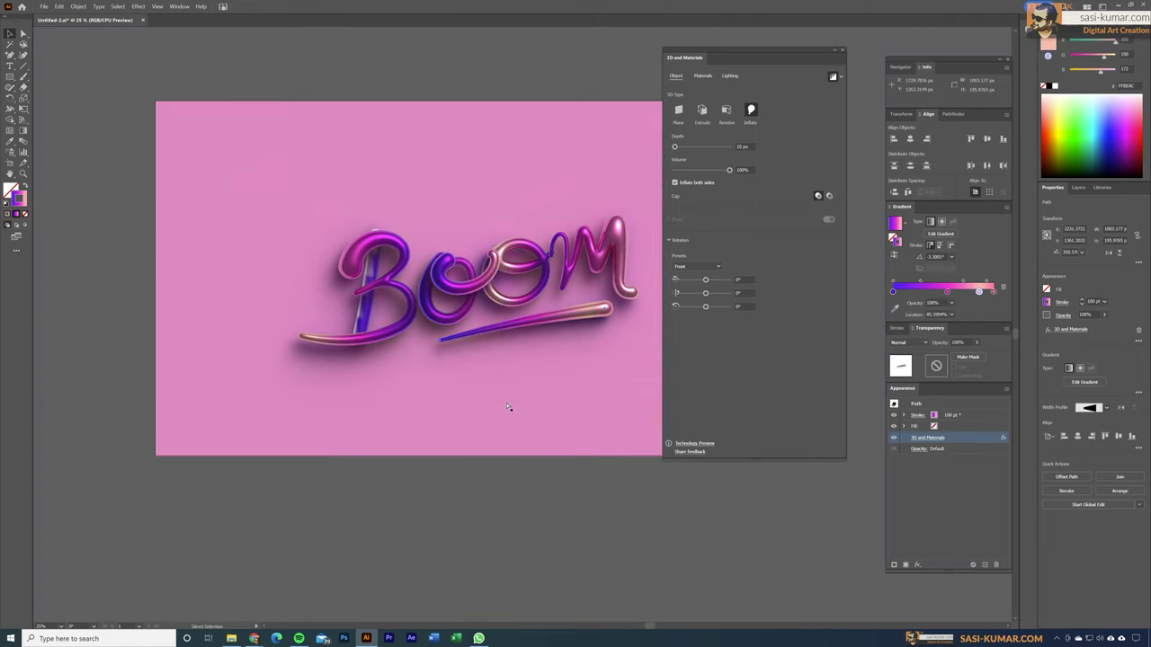
pyautogui.moveTo(509, 404); pyautogui.dragTo(431, 416)
pyautogui.click(491, 485)
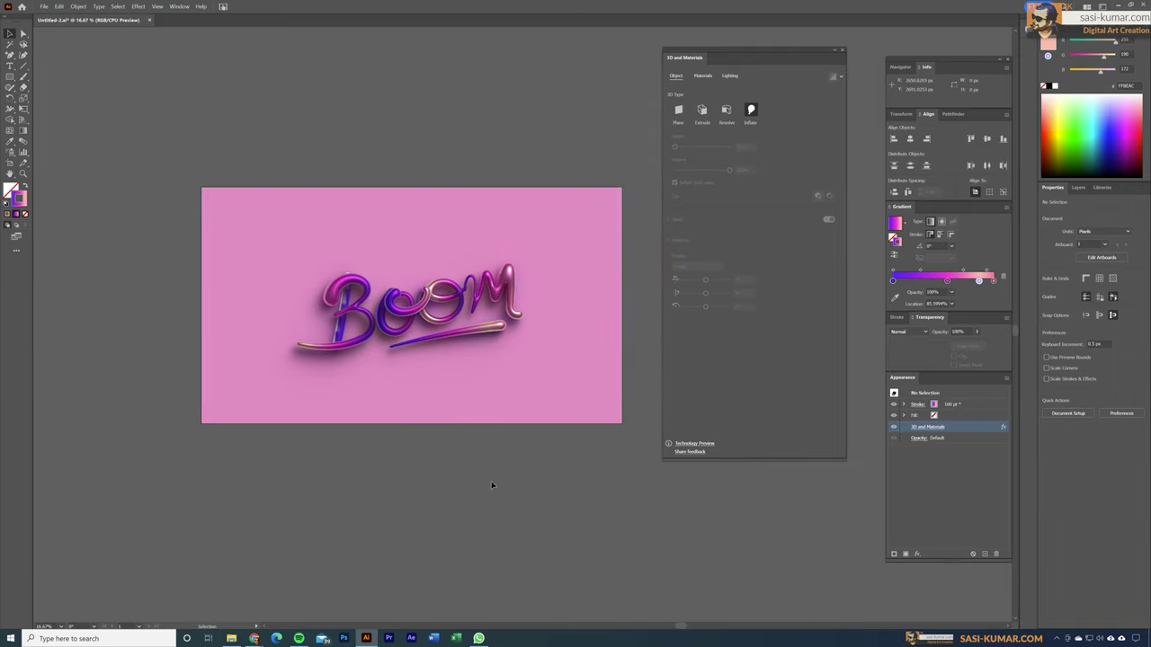